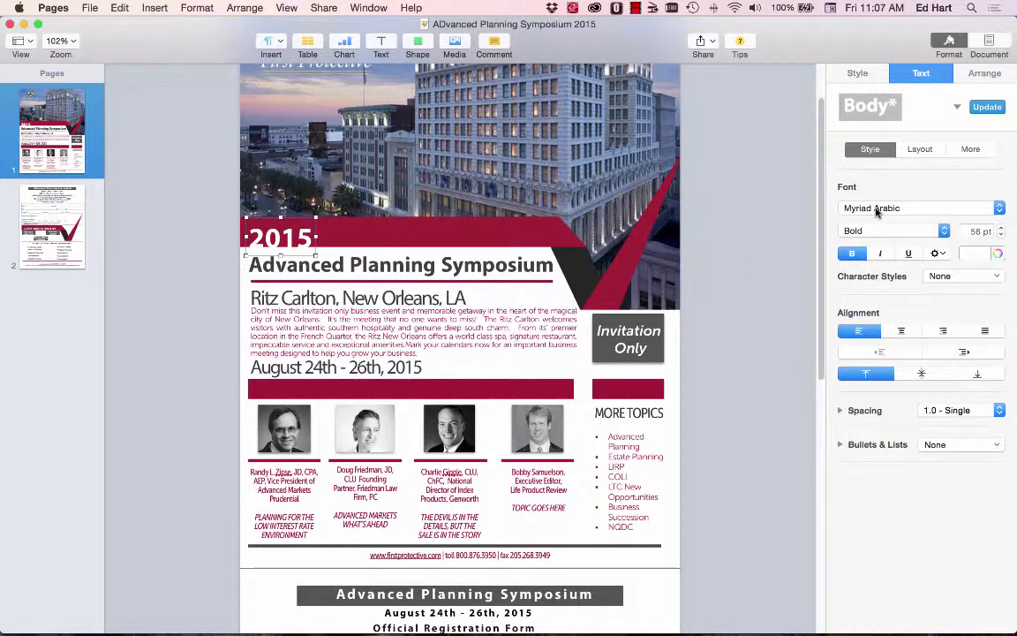
Check the fonts of the Pages flyer's body, Ritz Carlton heading and caption text boxes.
click(397, 347)
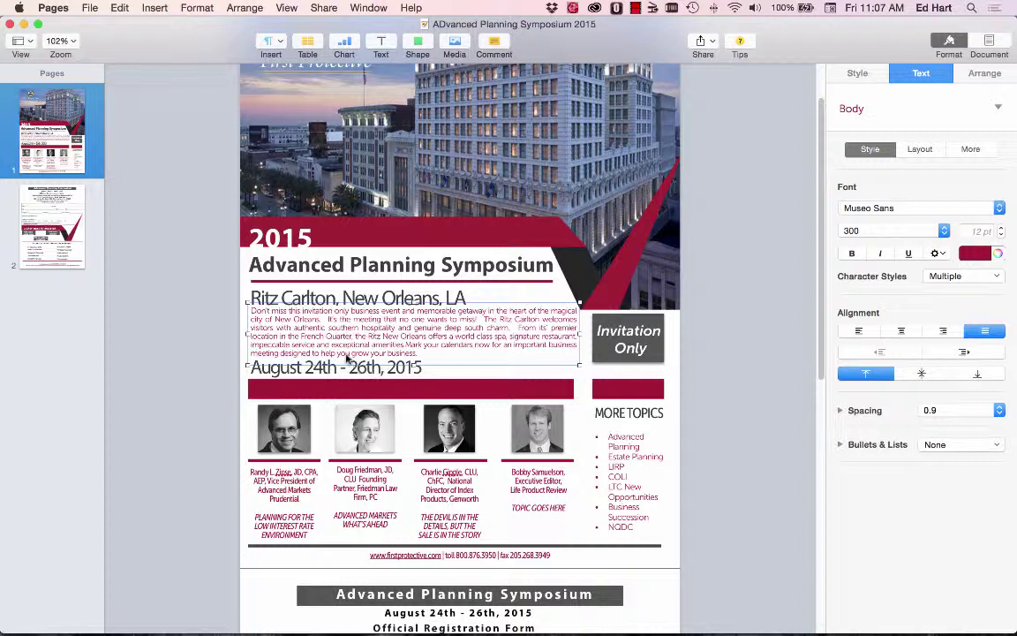
click(363, 299)
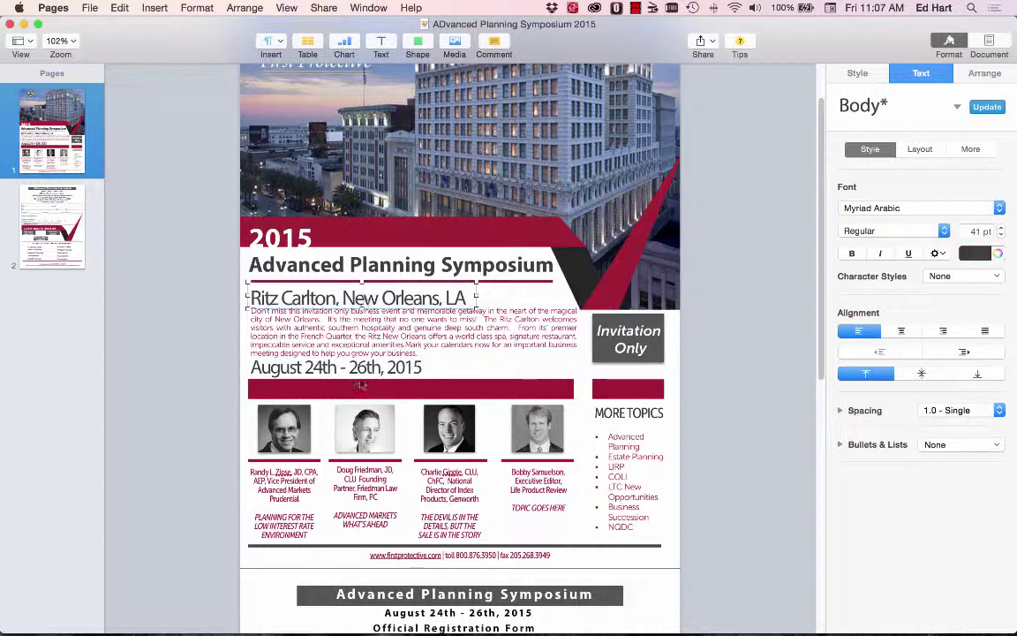
click(325, 346)
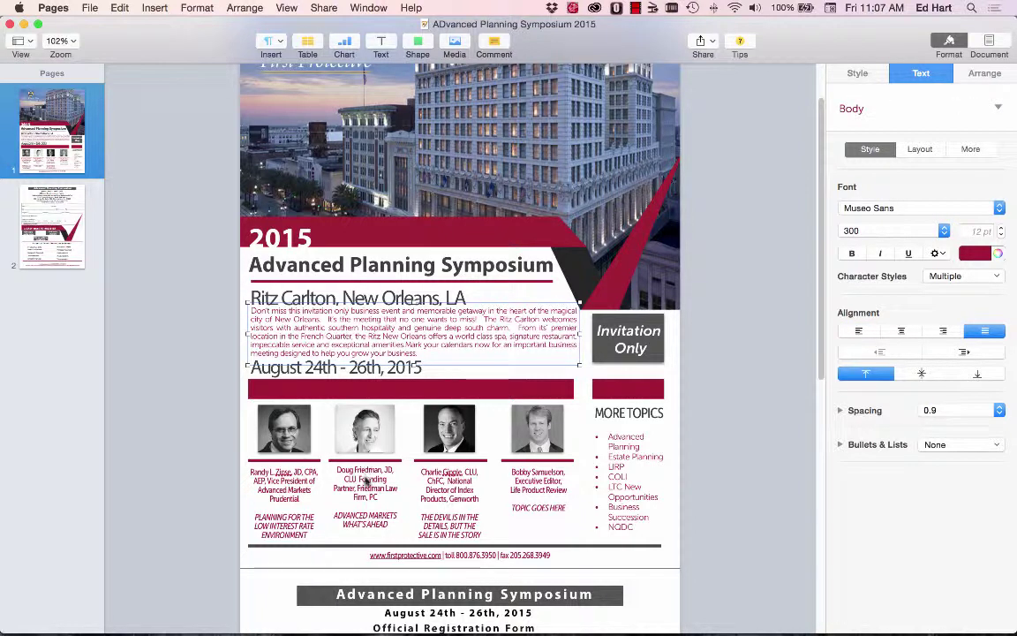
click(366, 486)
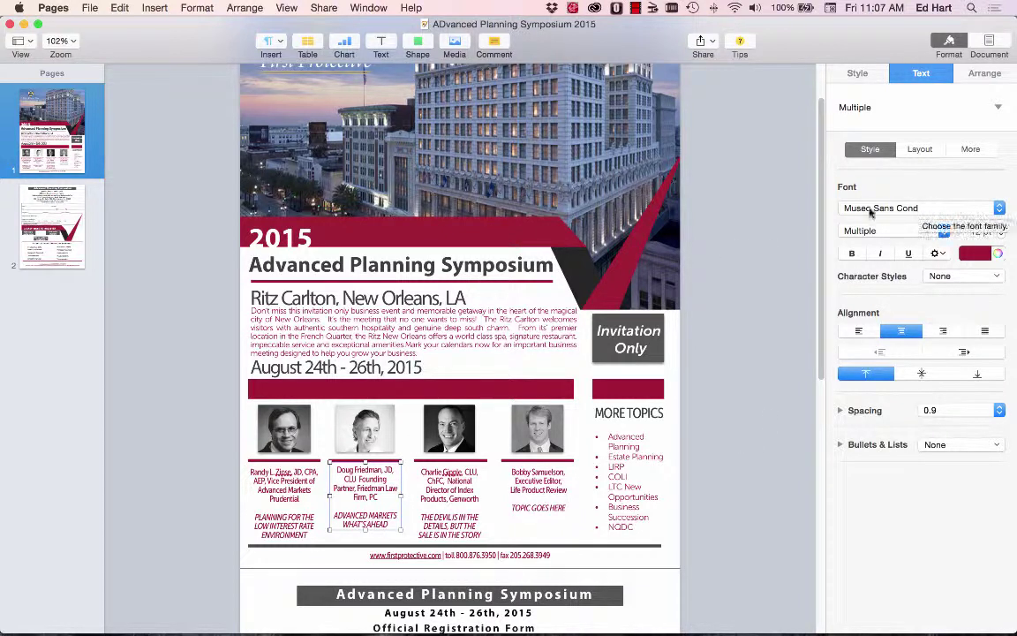
click(301, 338)
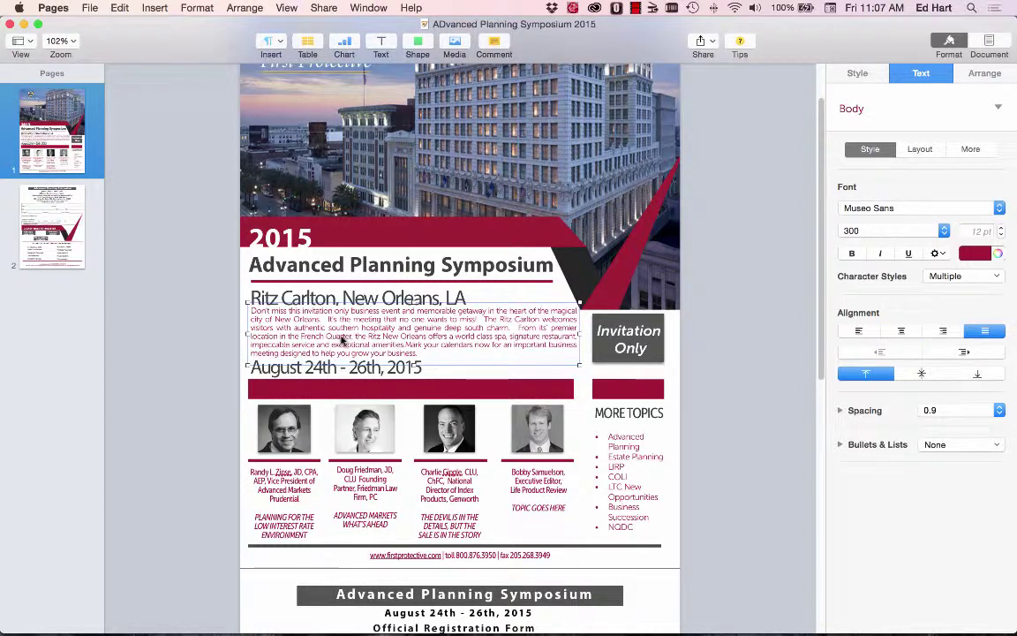
key(super+Tab)
key(super+Tab)
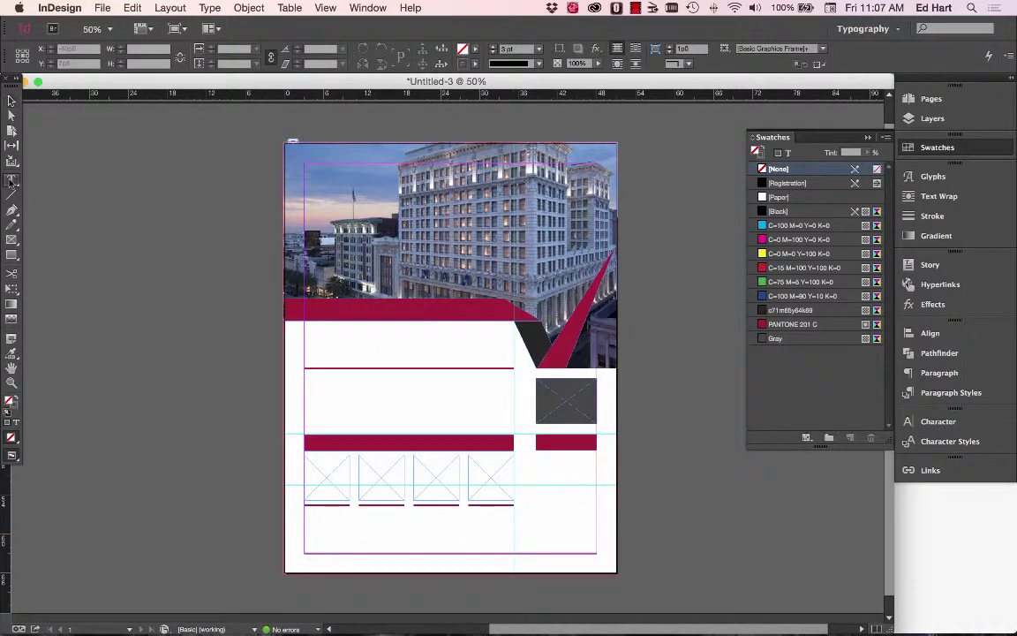
Draw an empty text frame with the Type tool beneath the maroon band on the left.
key(t)
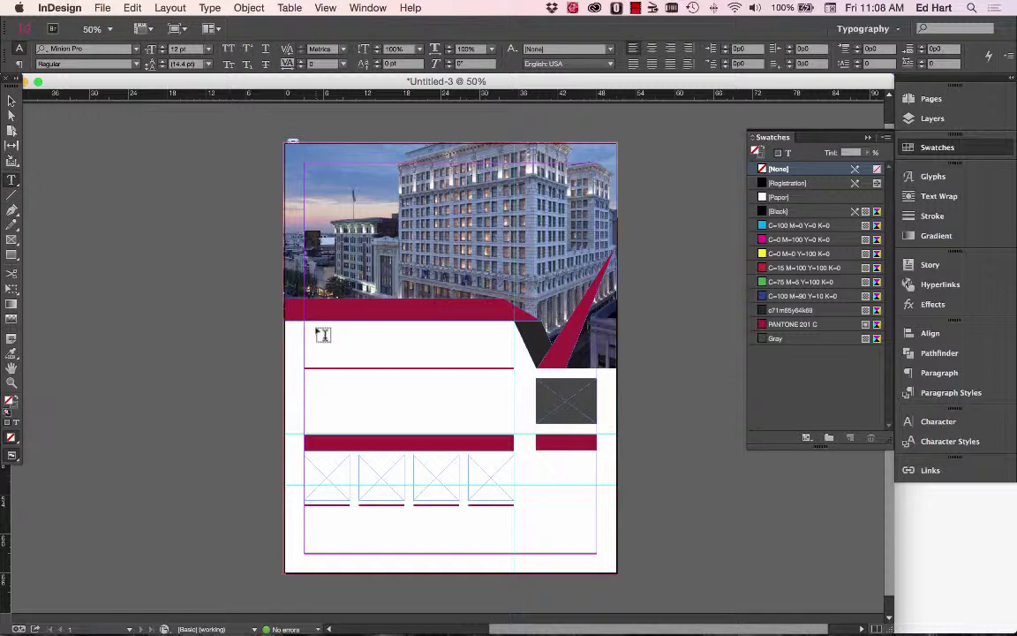
drag(316, 329, 392, 347)
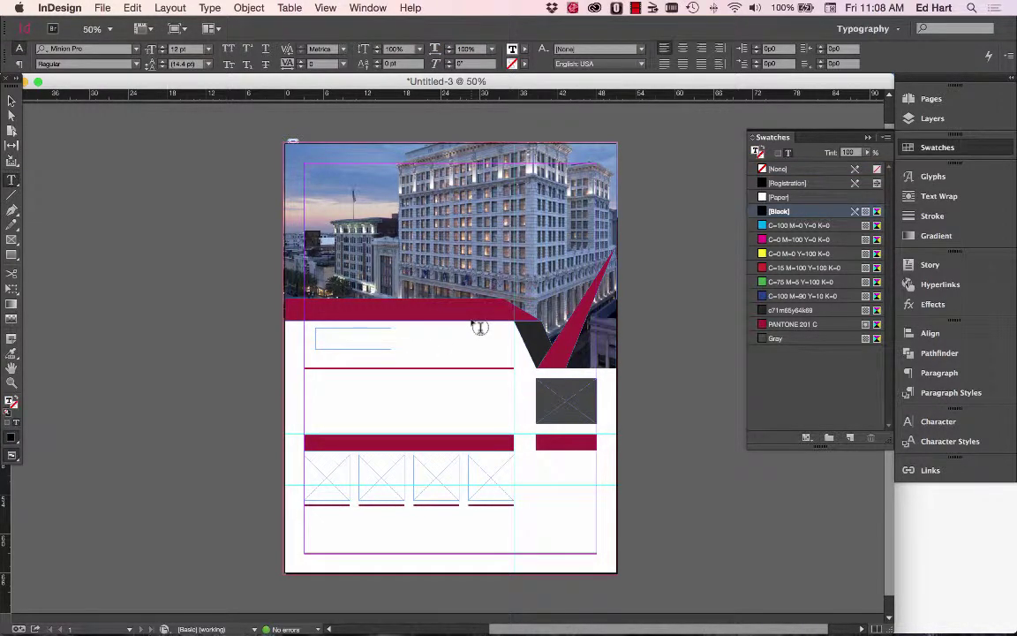
Open the Character panel's font list and check the 2015 font in the Pages flyer.
click(932, 422)
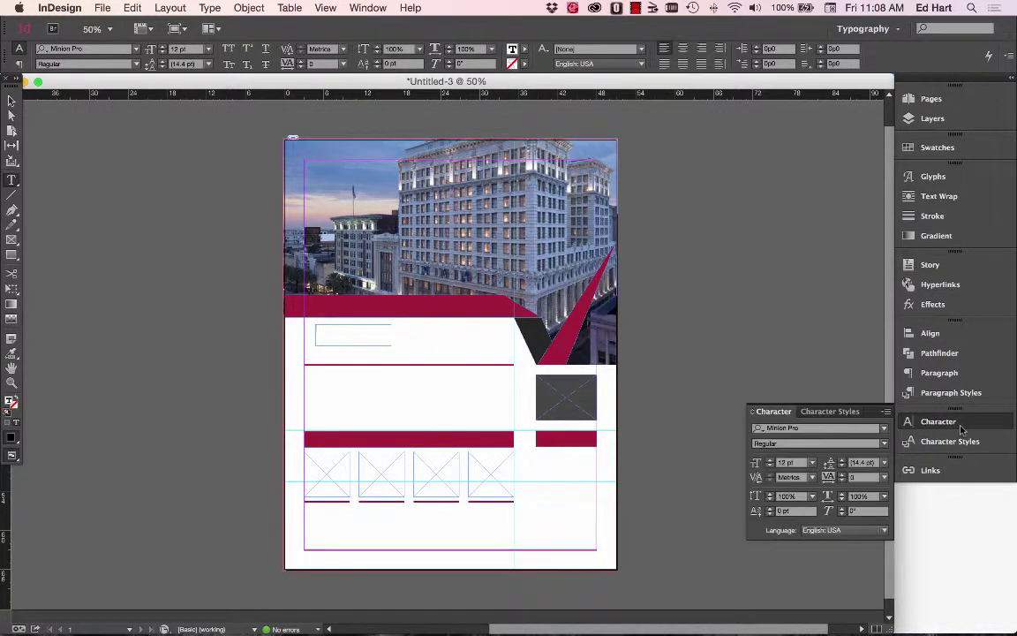
click(884, 429)
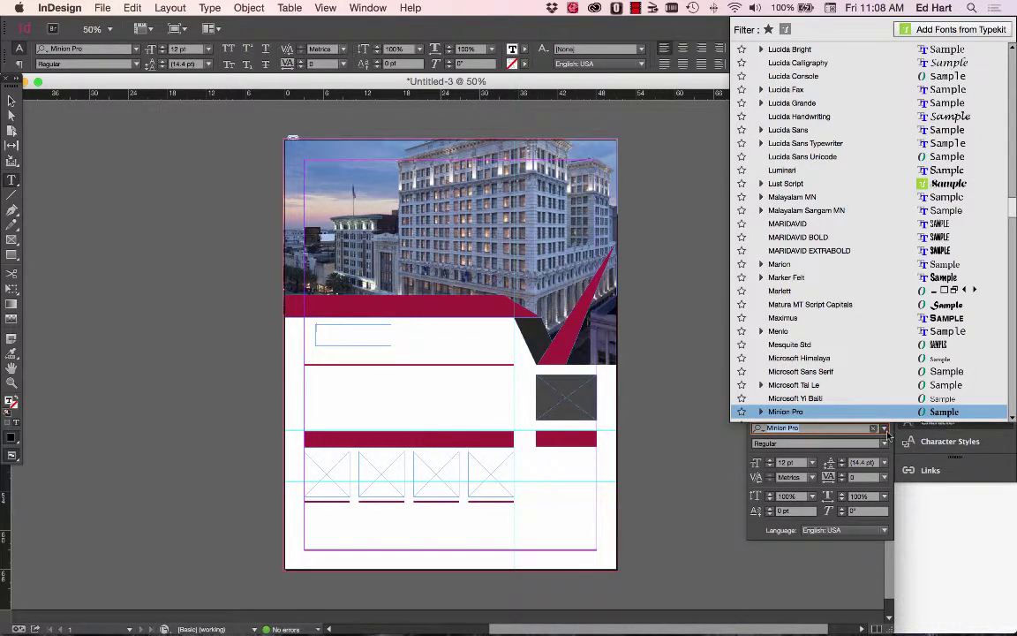
key(super+Tab)
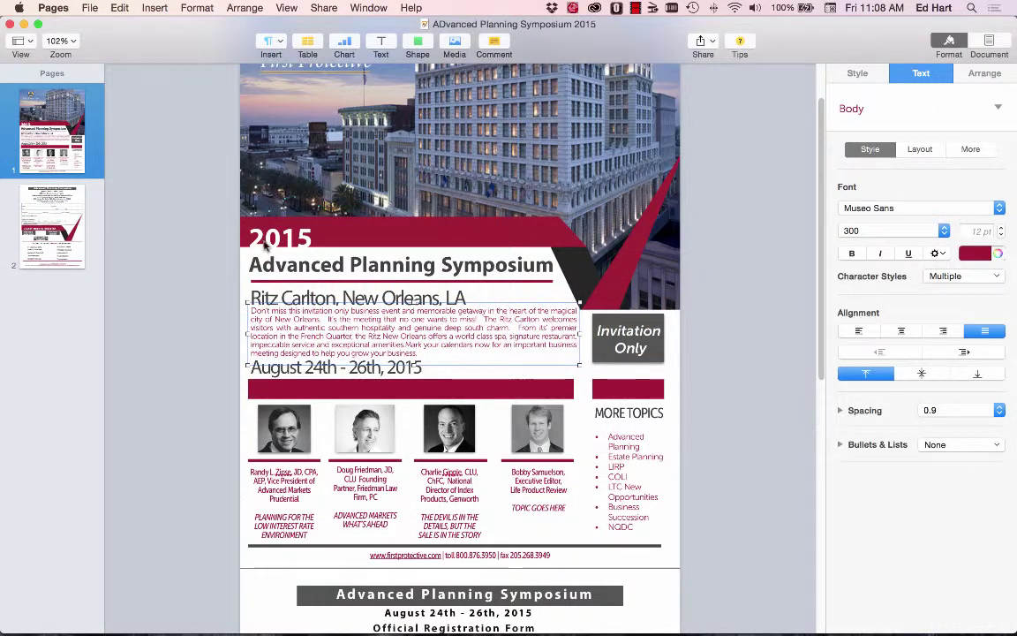
click(265, 248)
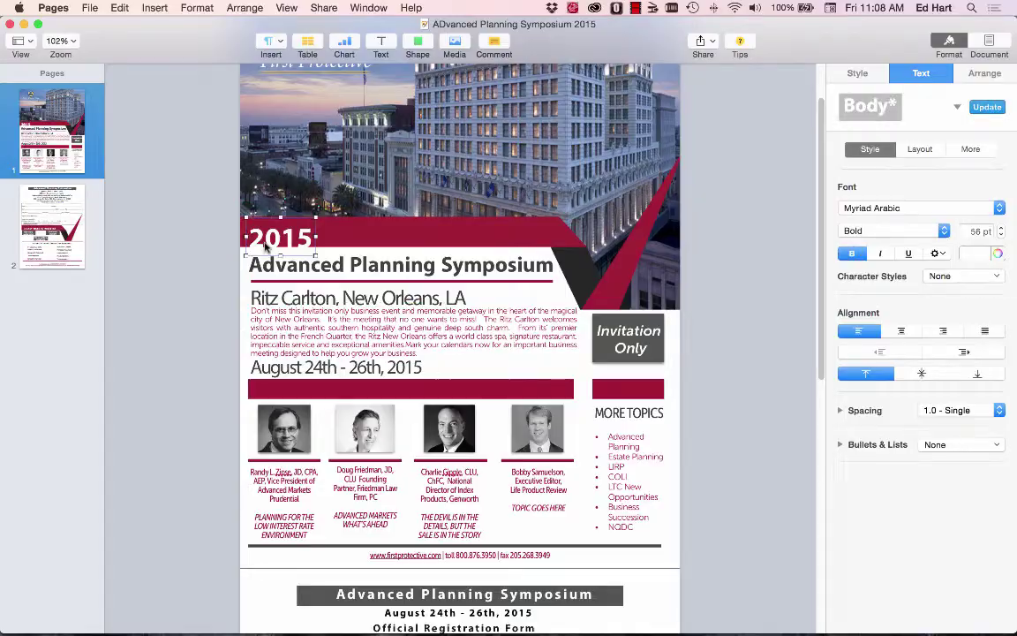
key(super+Tab)
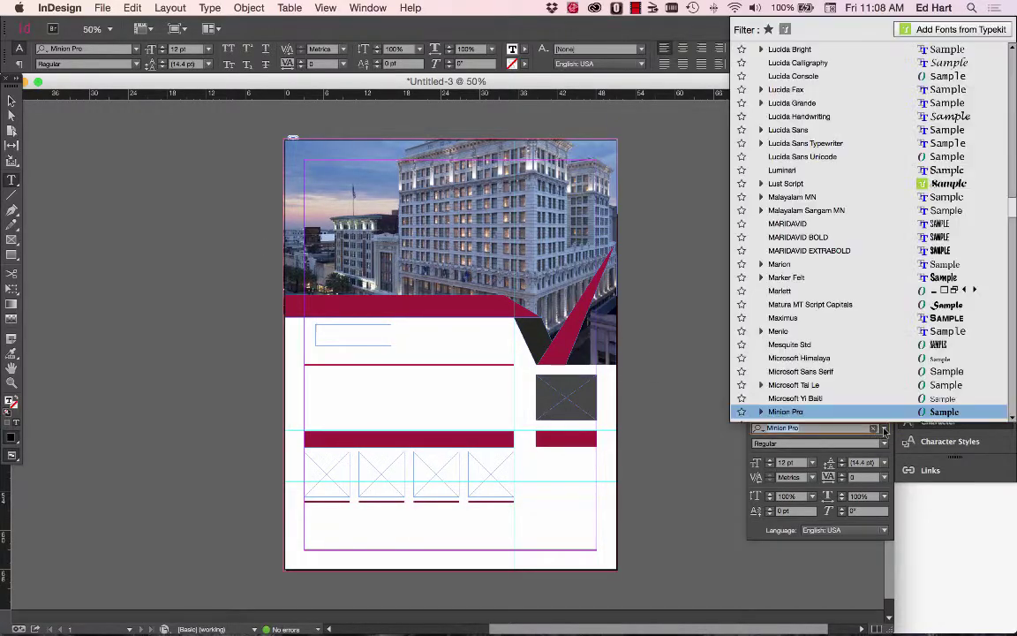
Set the text frame's font to Myriad Pro Bold.
click(884, 429)
scroll(836, 271, down, 5)
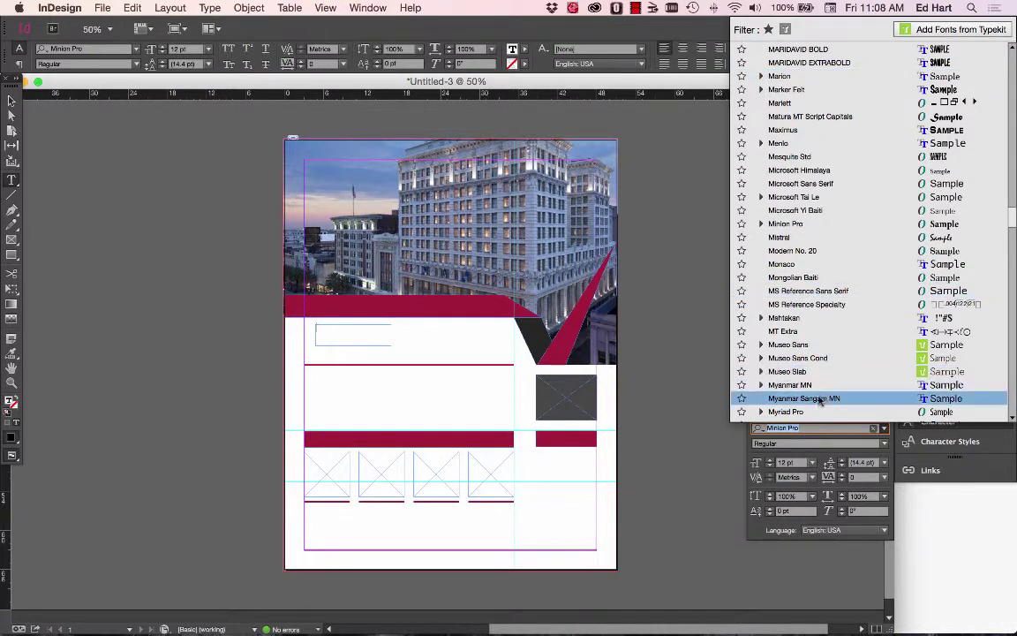
scroll(815, 356, down, 1)
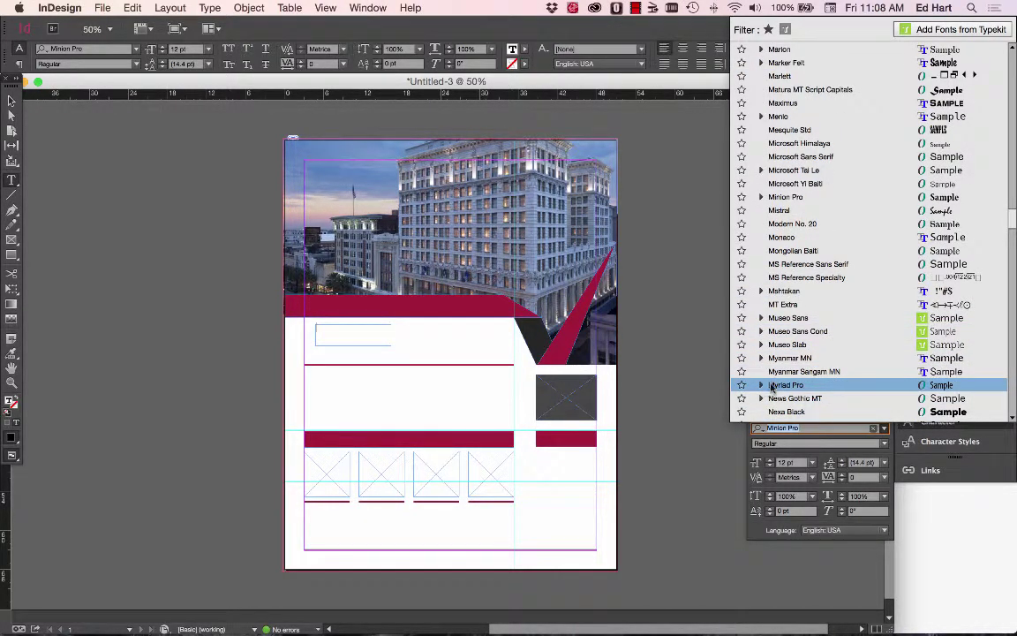
scroll(772, 387, down, 3)
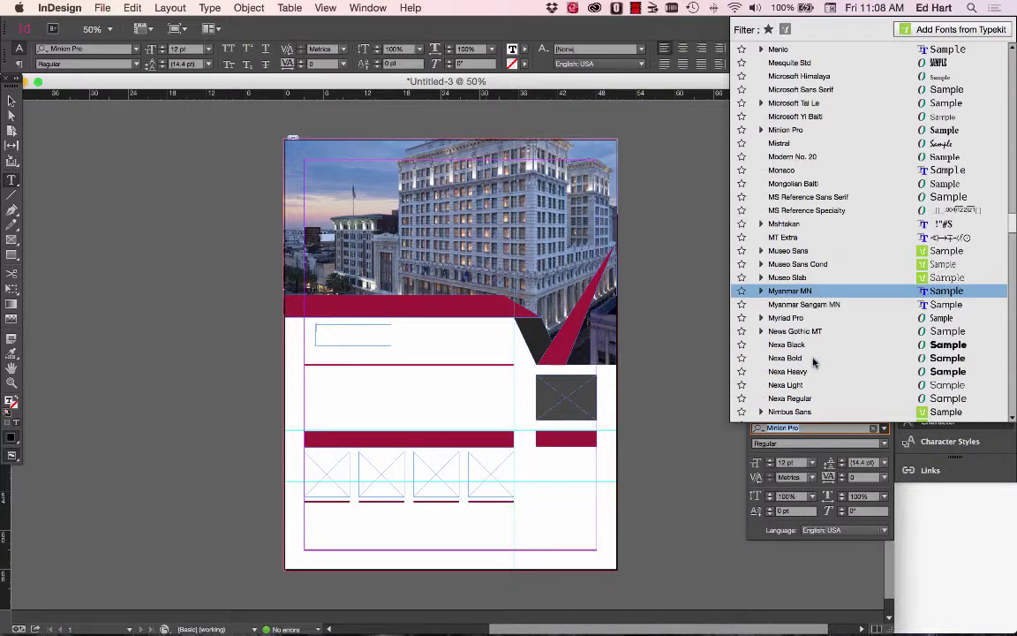
click(761, 318)
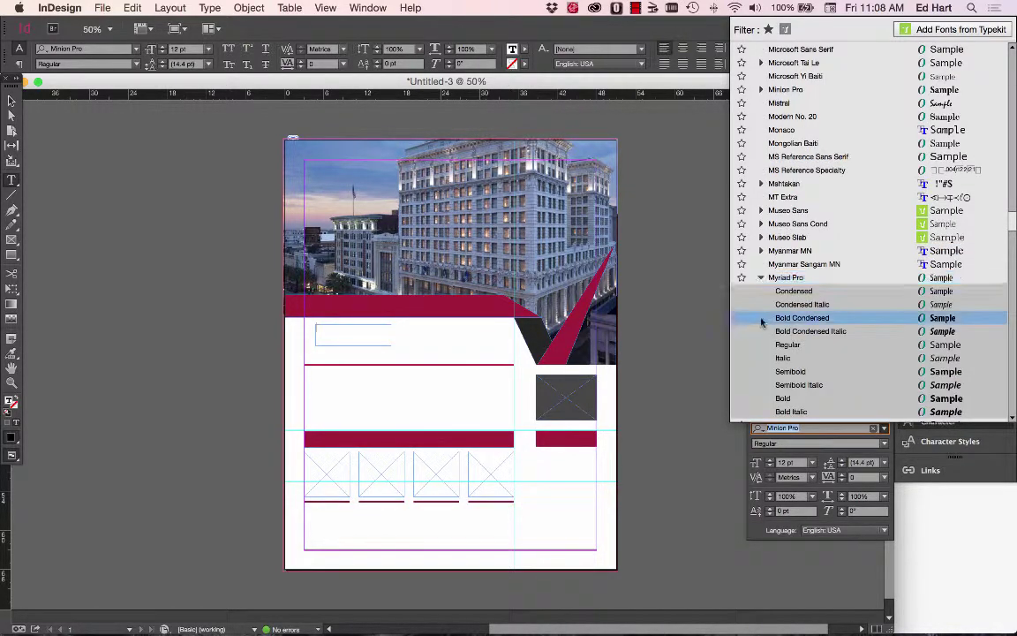
click(761, 398)
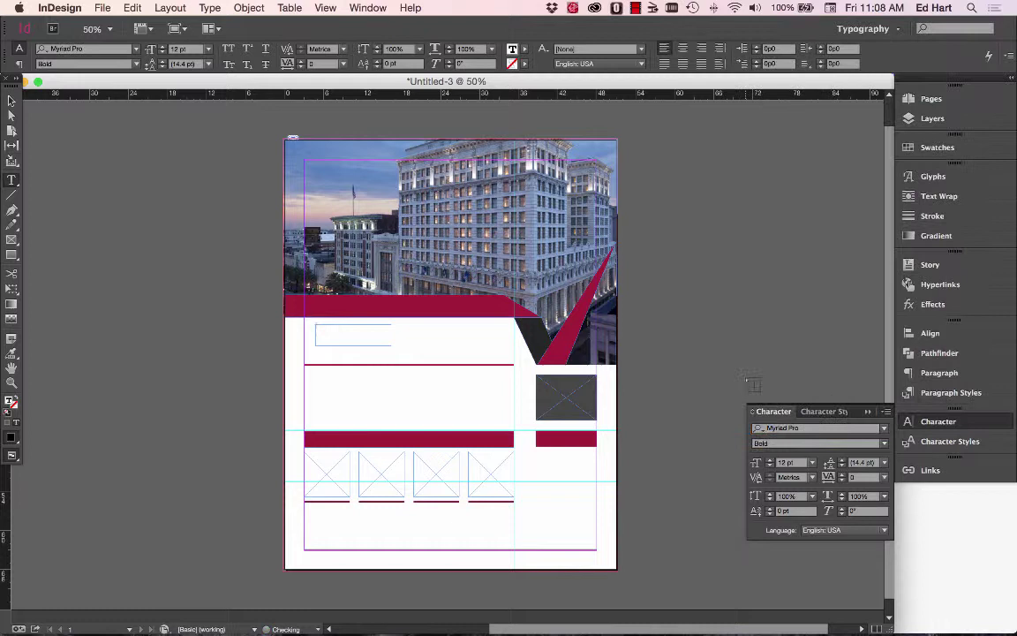
click(328, 332)
click(813, 464)
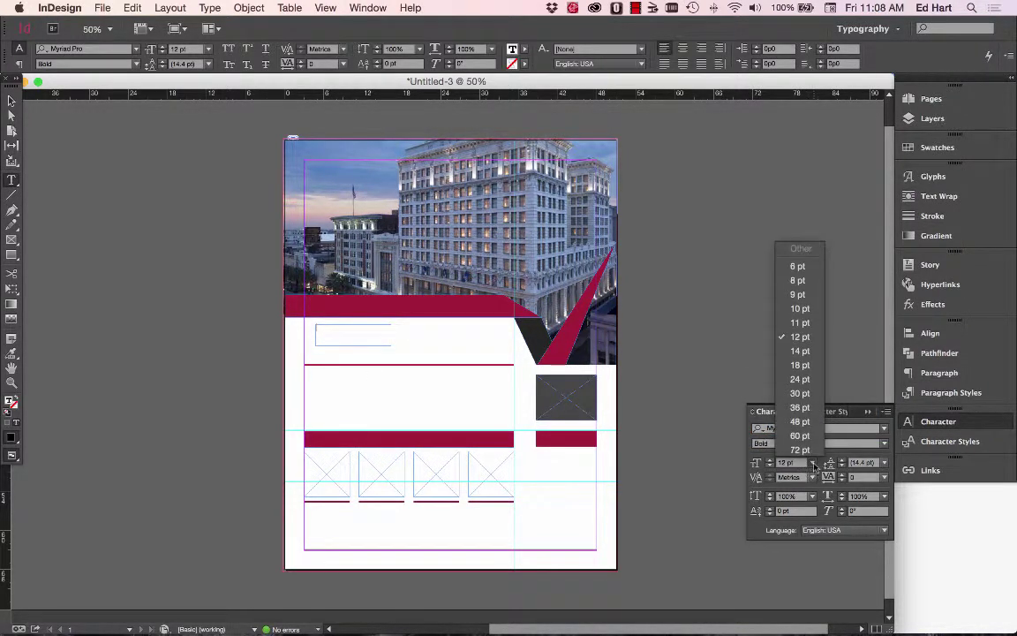
Set the size to 30 pt and type 2015 into the frame.
click(807, 393)
text(2051)
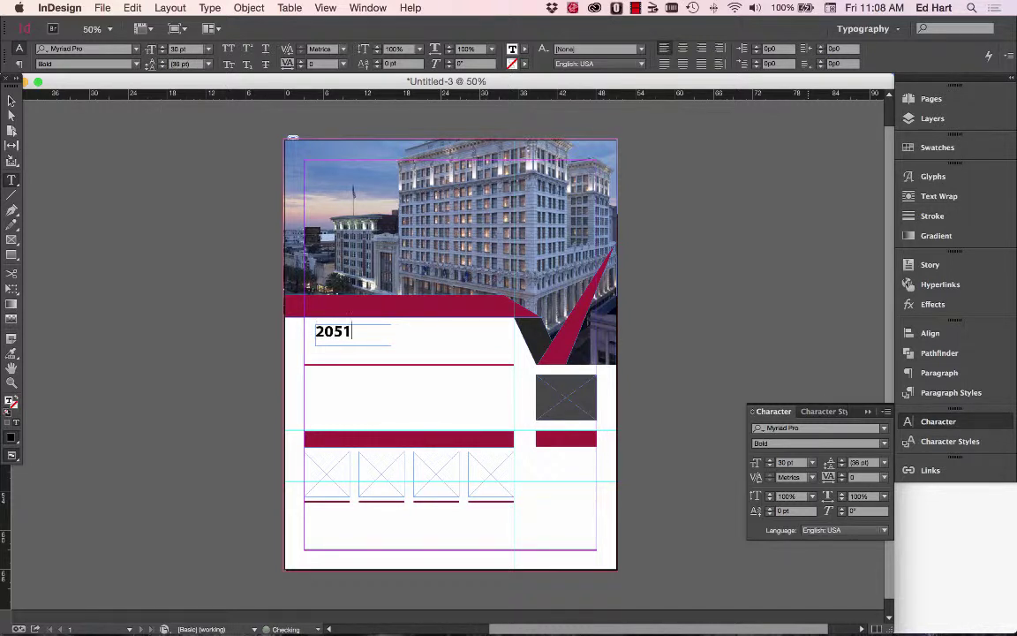
key(BackSpace)
key(BackSpace)
click(884, 445)
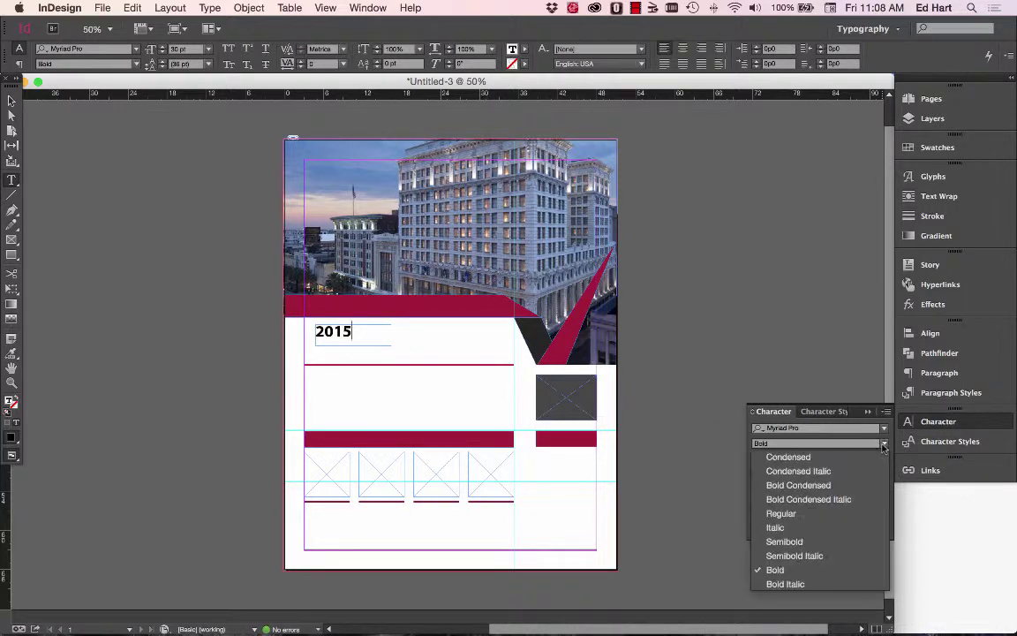
click(802, 382)
Compare against the Pages flyer, then select the 2015 frame with the Selection tool.
key(super+Tab)
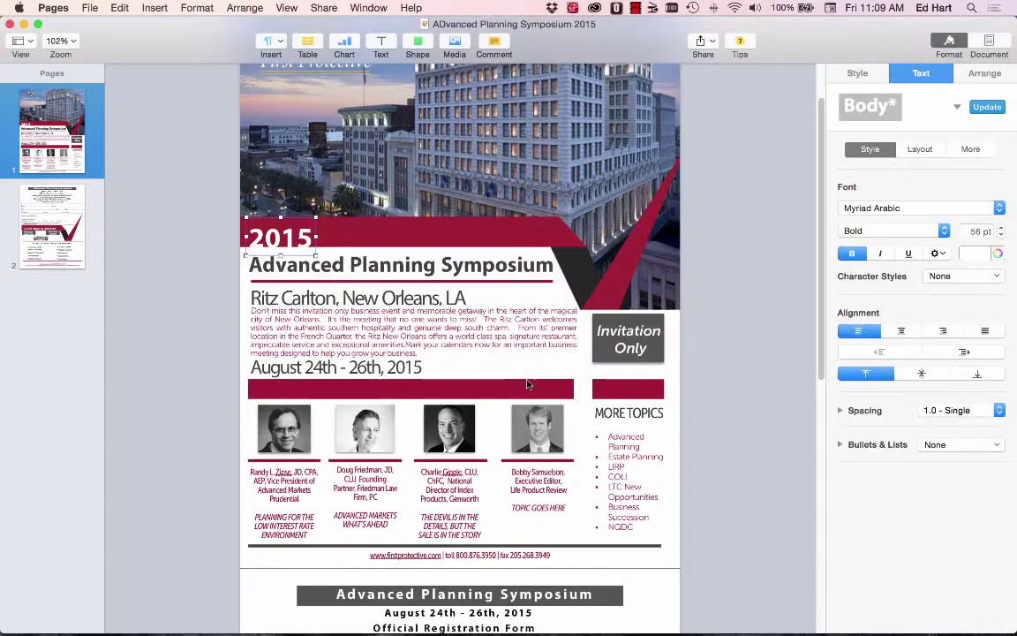
key(super+Tab)
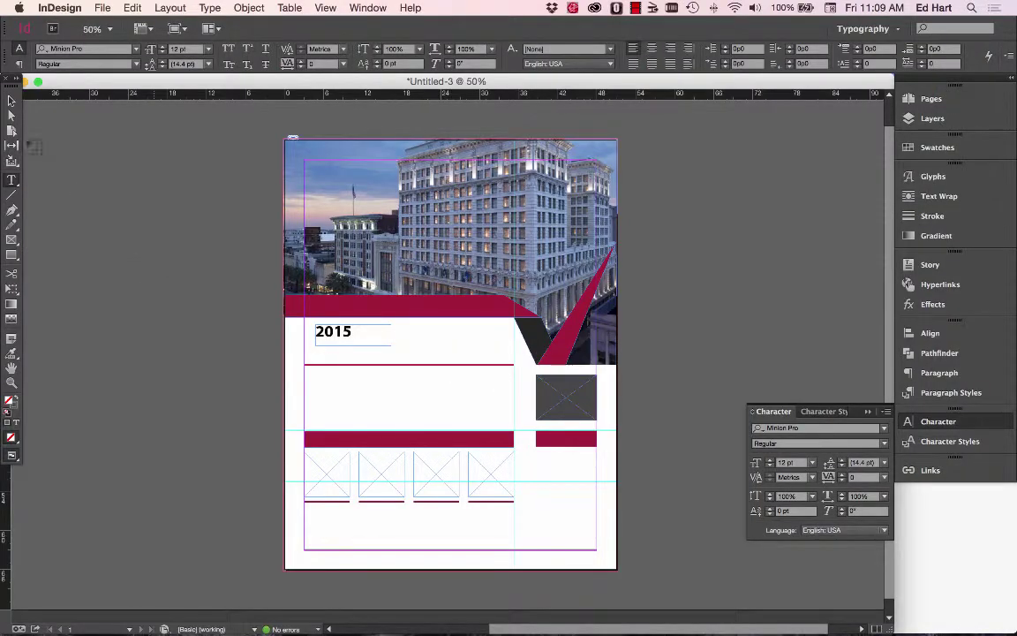
click(13, 100)
click(329, 332)
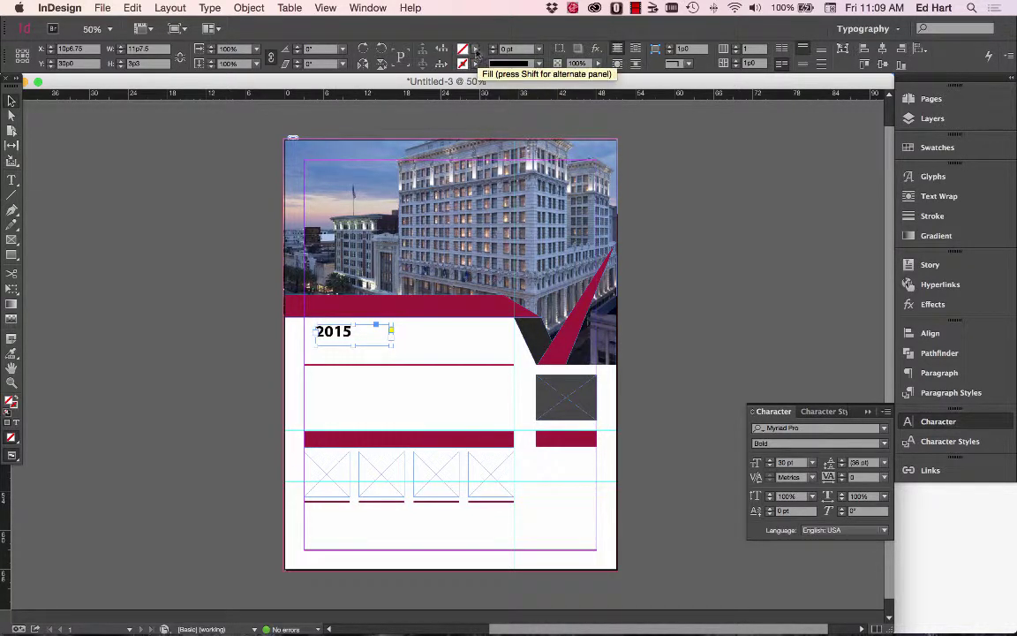
Give the 2015 frame a Paper white fill and drag it up onto the maroon band.
click(475, 51)
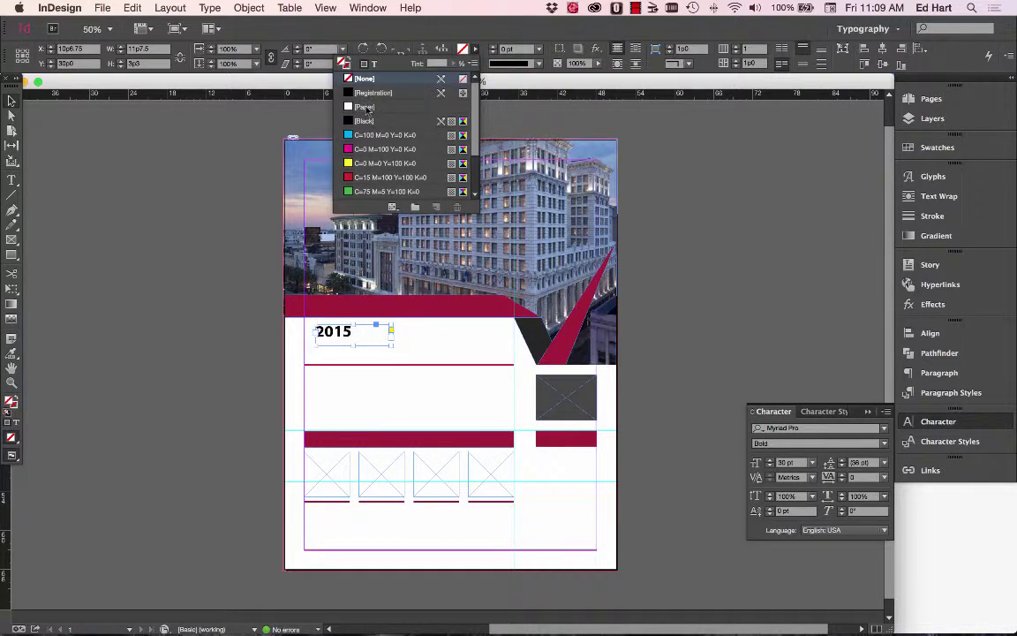
click(365, 106)
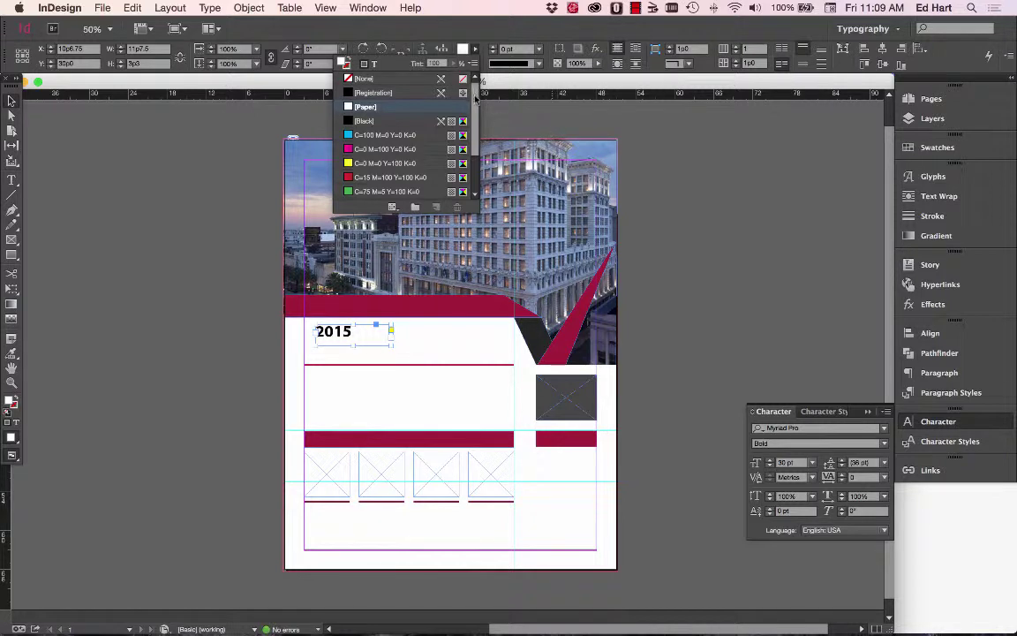
mouse_move(476, 99)
mouse_down()
mouse_move(476, 125)
mouse_move(476, 91)
mouse_up()
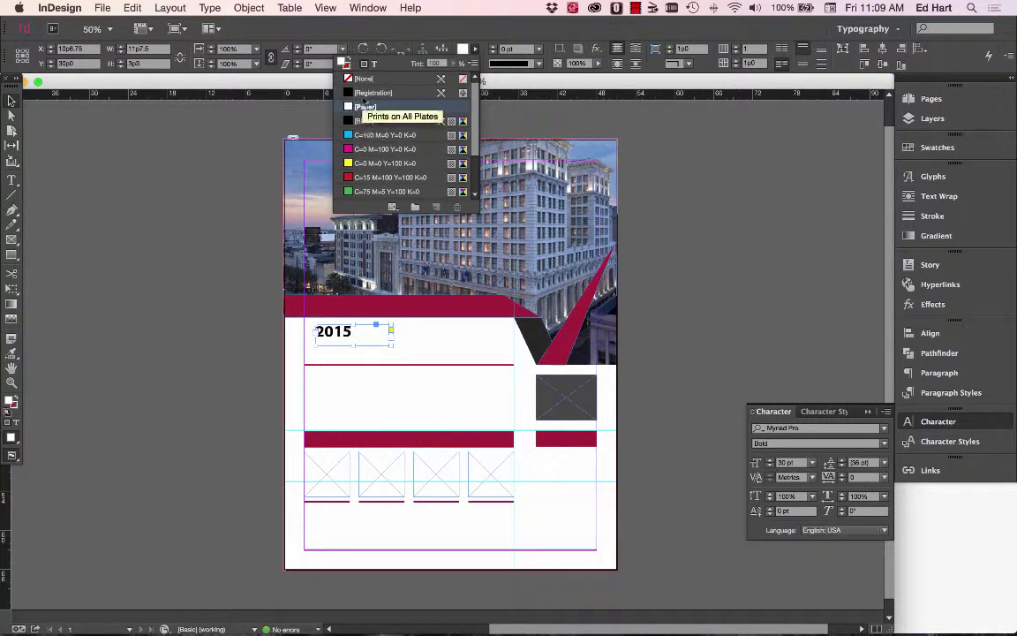
click(362, 79)
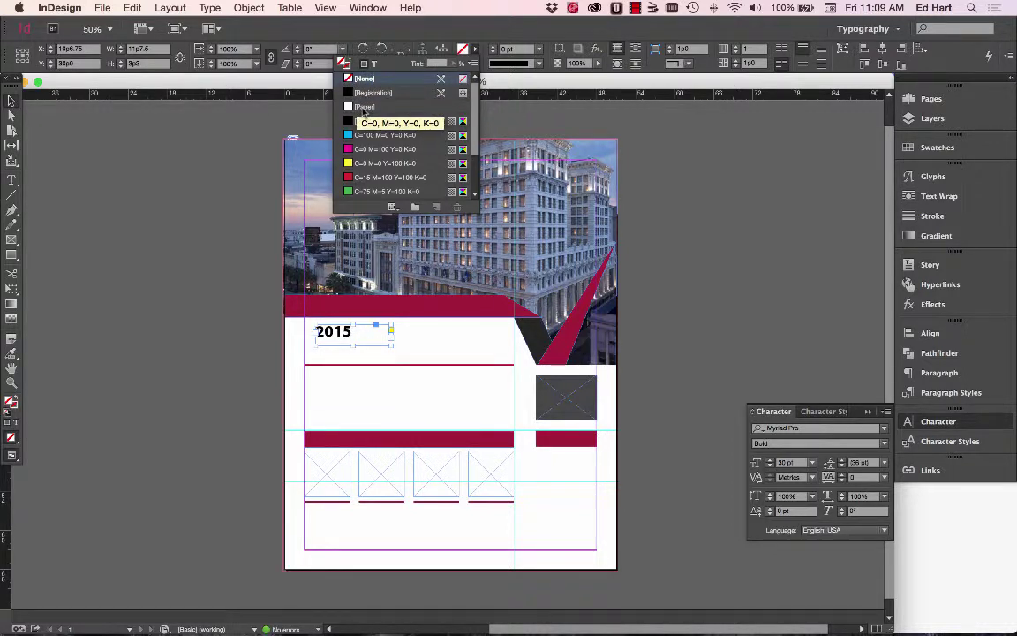
click(363, 108)
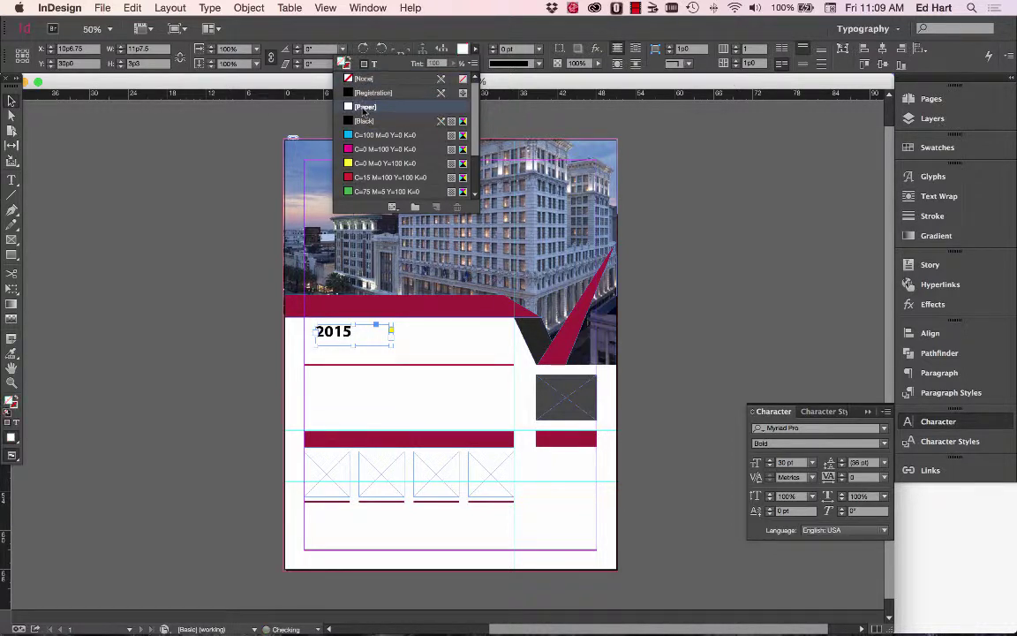
click(316, 310)
drag(316, 310, 343, 314)
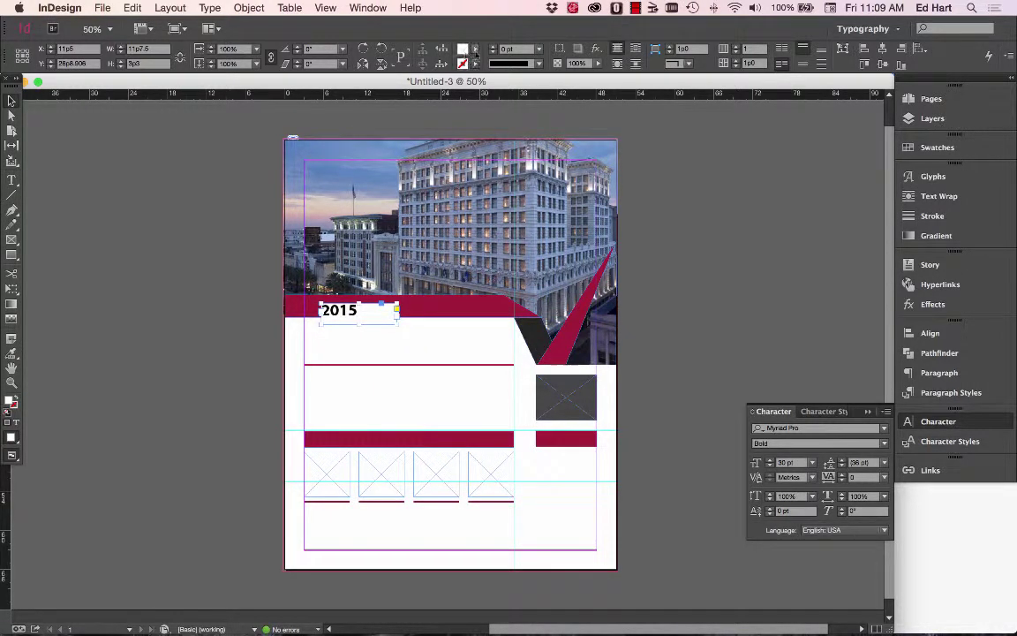
Set the 2015 frame fill to None, its text to Paper white, and size to 46 pt.
click(474, 49)
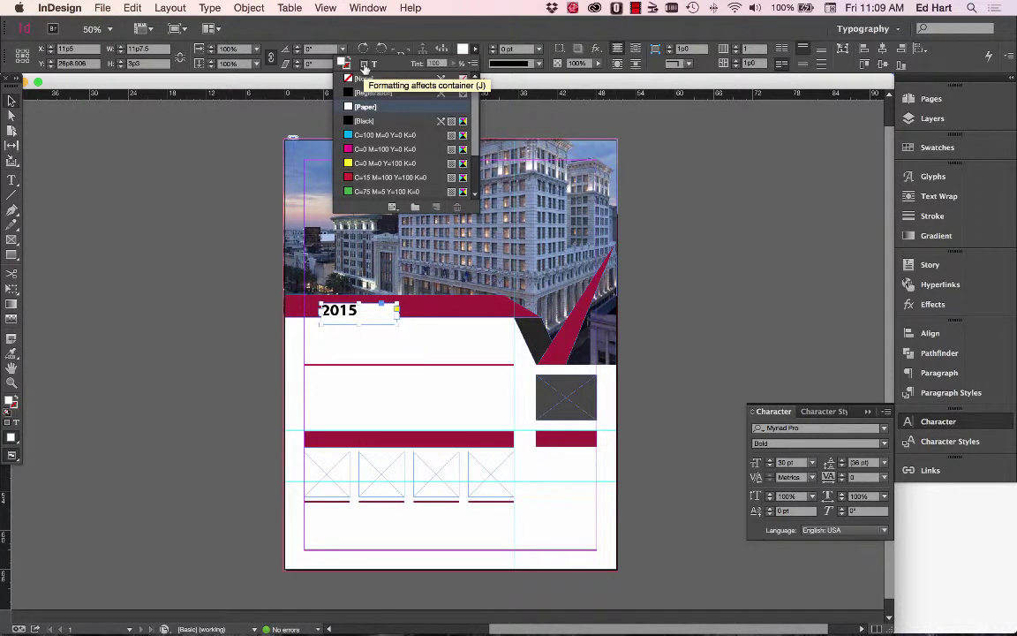
click(358, 80)
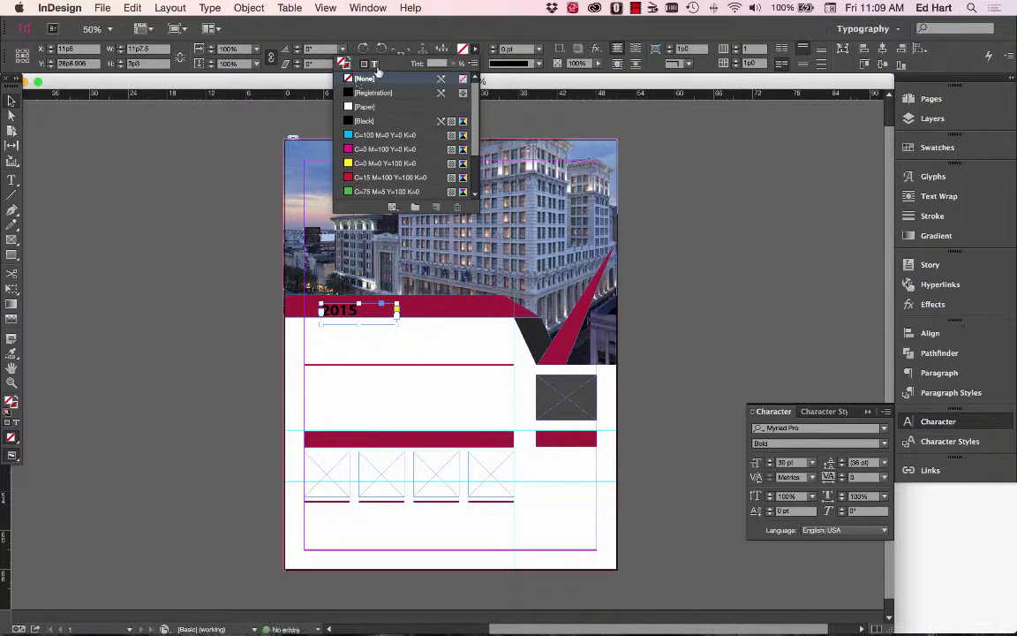
click(375, 65)
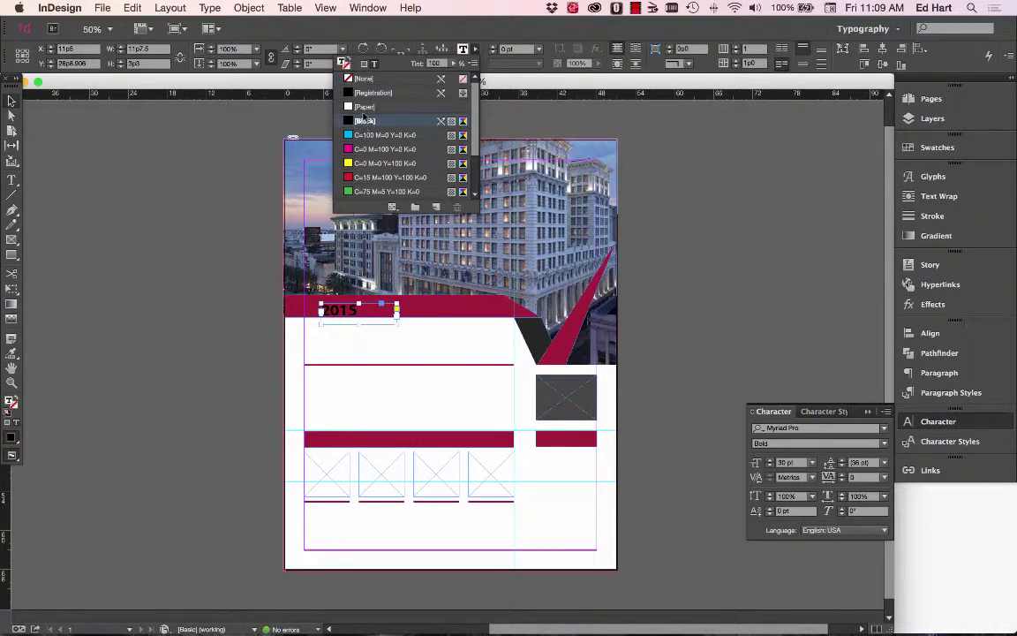
click(363, 107)
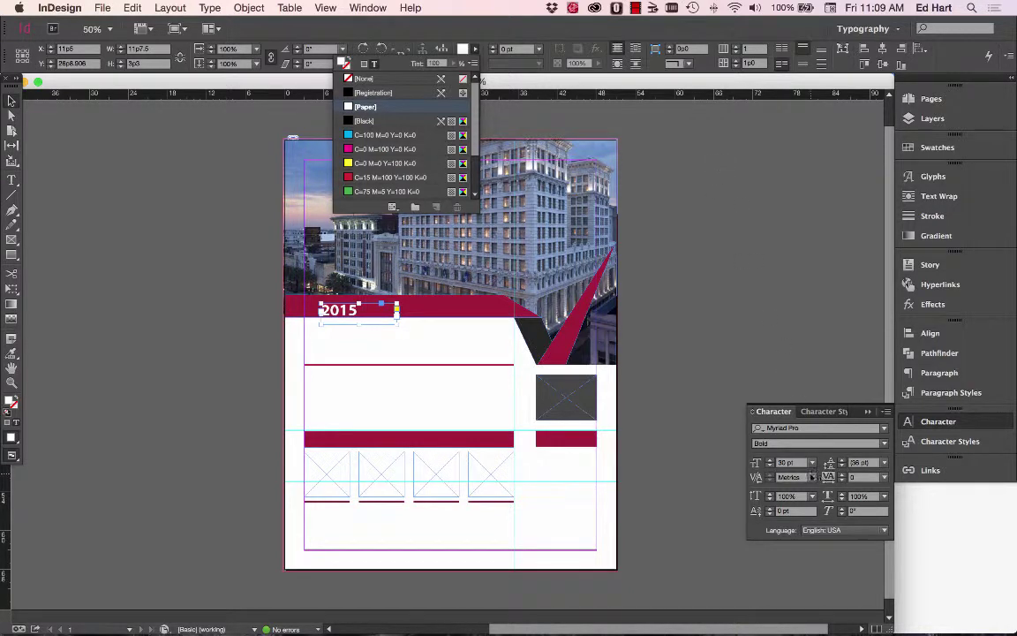
click(770, 460)
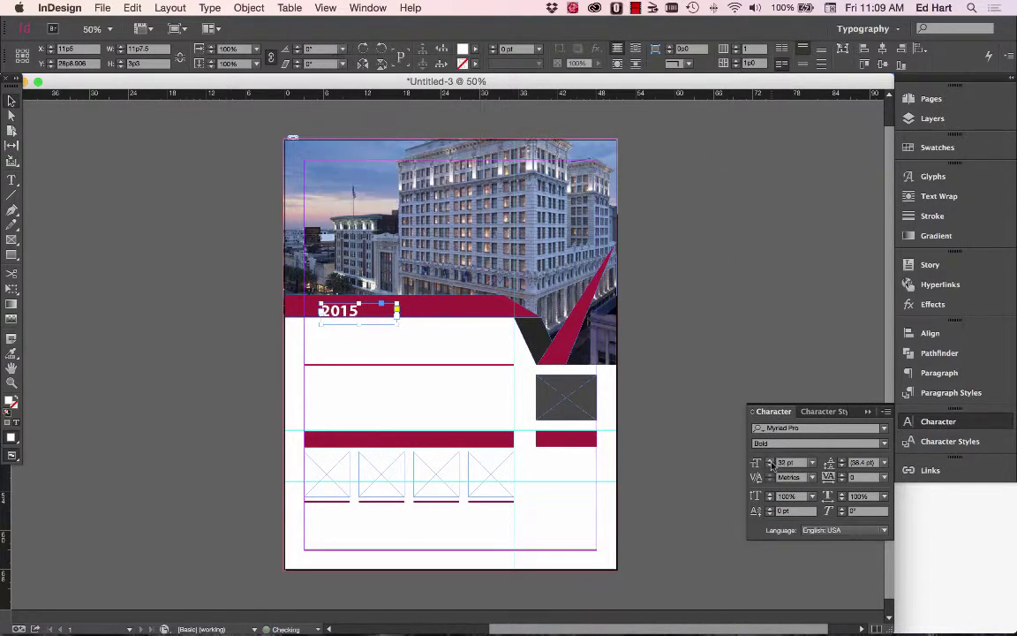
drag(770, 462, 774, 463)
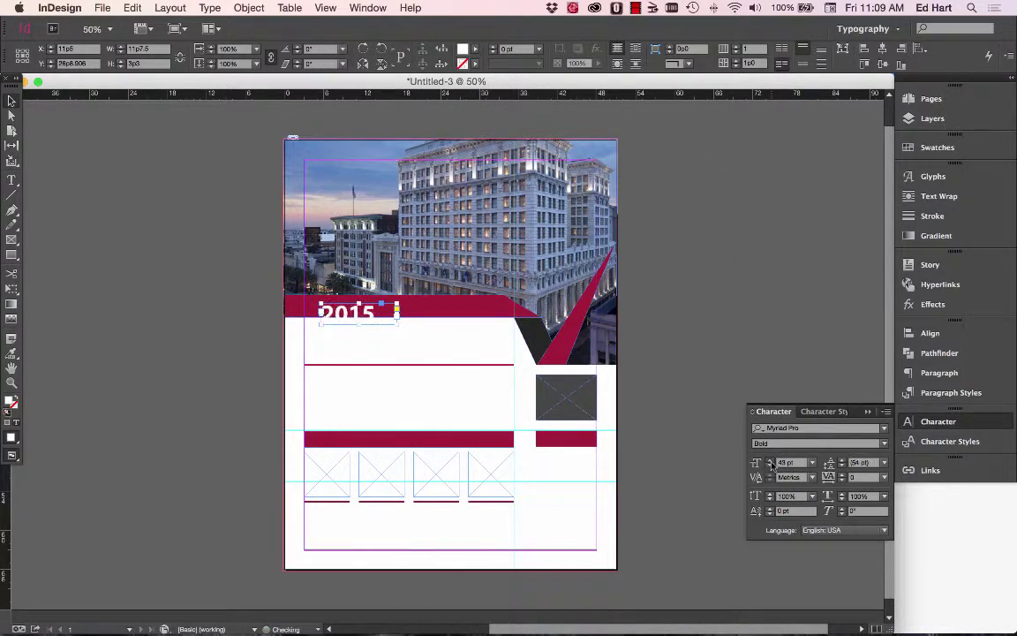
Nudge the 2015 frame left and down on the band at 100% zoom, checking the Pages flyer.
drag(353, 315, 340, 310)
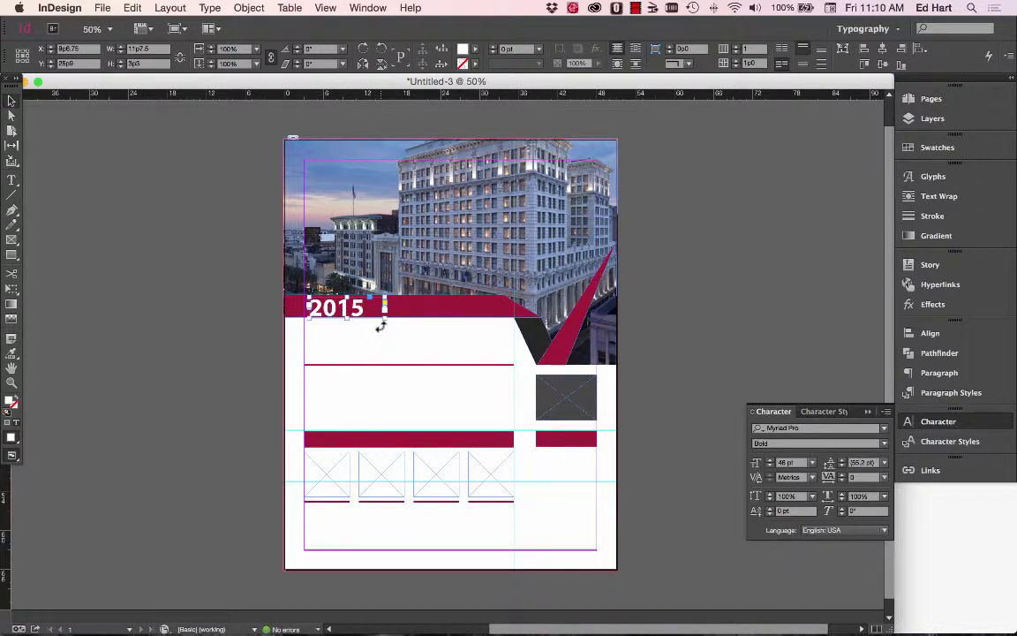
key(Left)
key(Left)
key(Left)
key(Left)
key(Left)
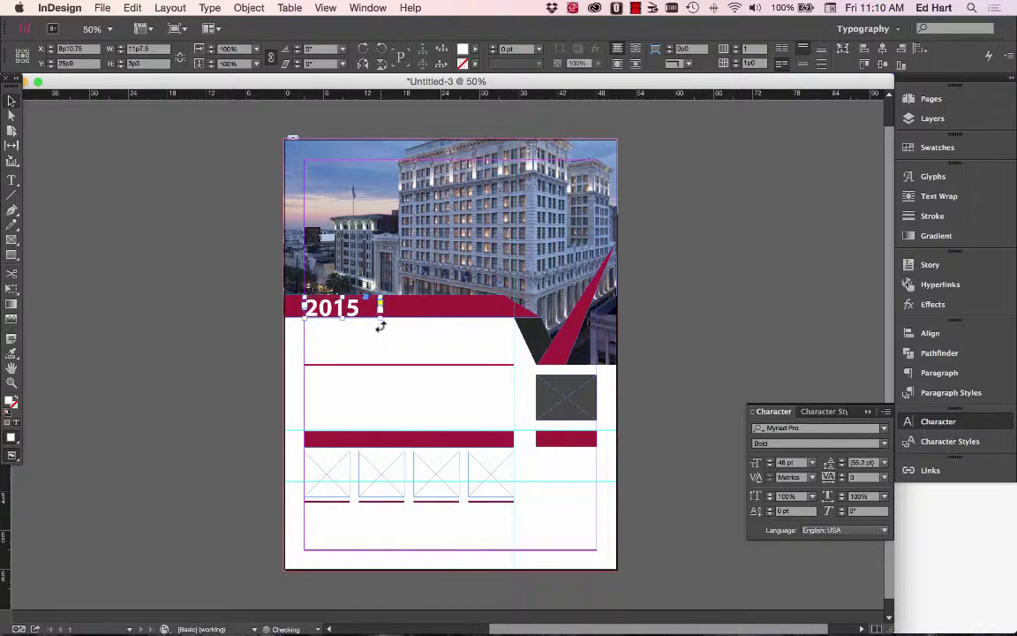
key(super+1)
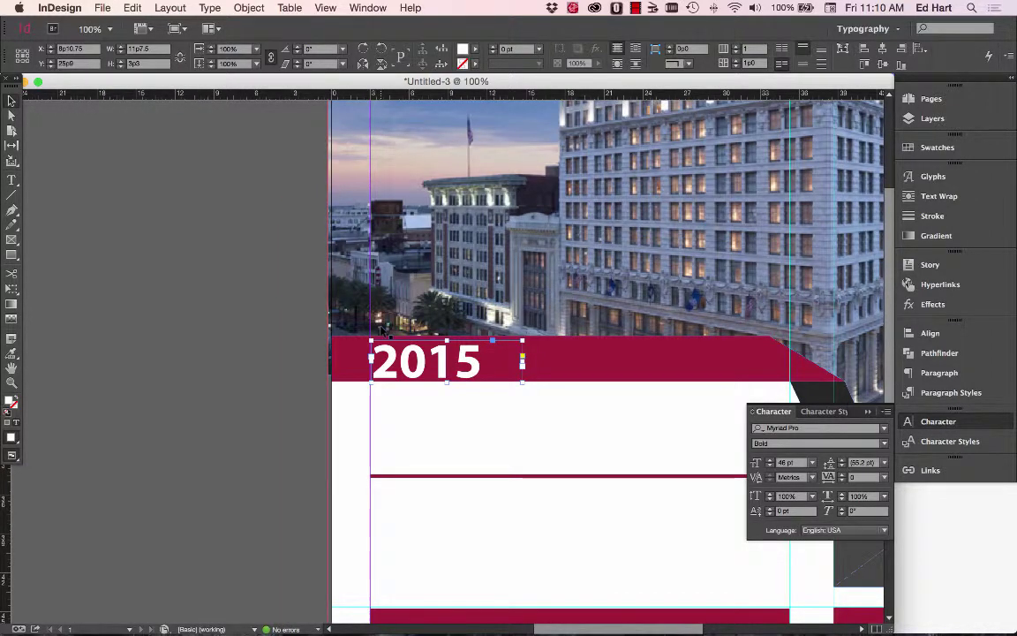
key(Left)
key(Left)
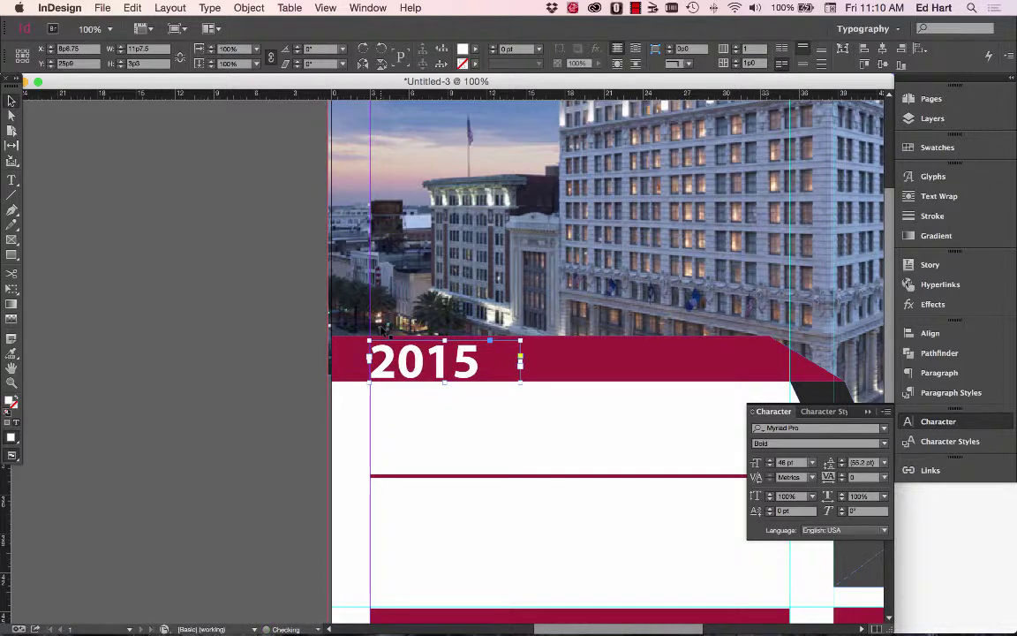
key(Down)
key(Down)
key(Down)
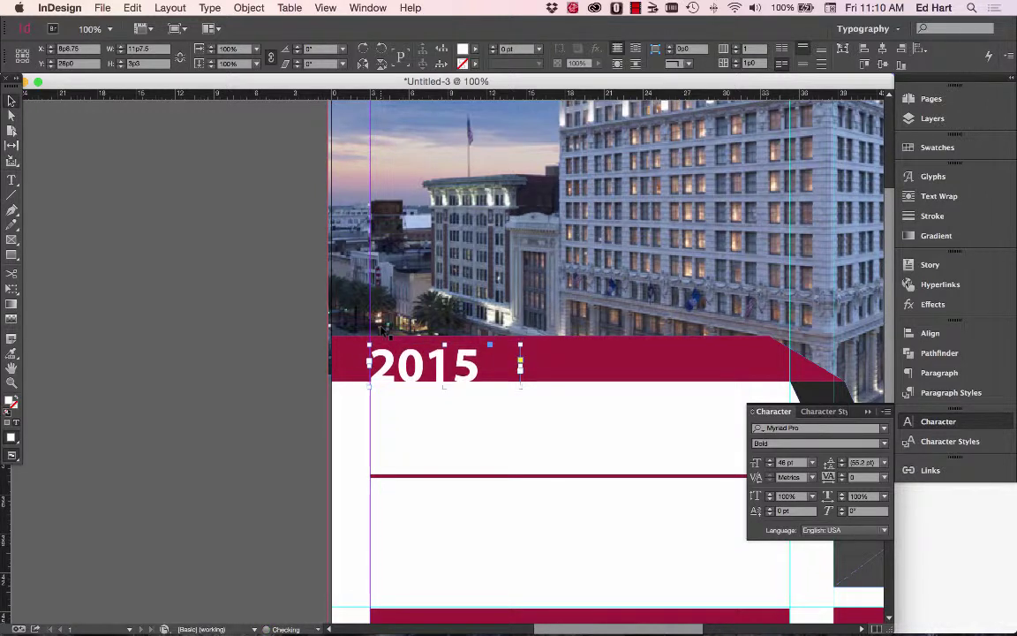
click(443, 468)
key(super+Tab)
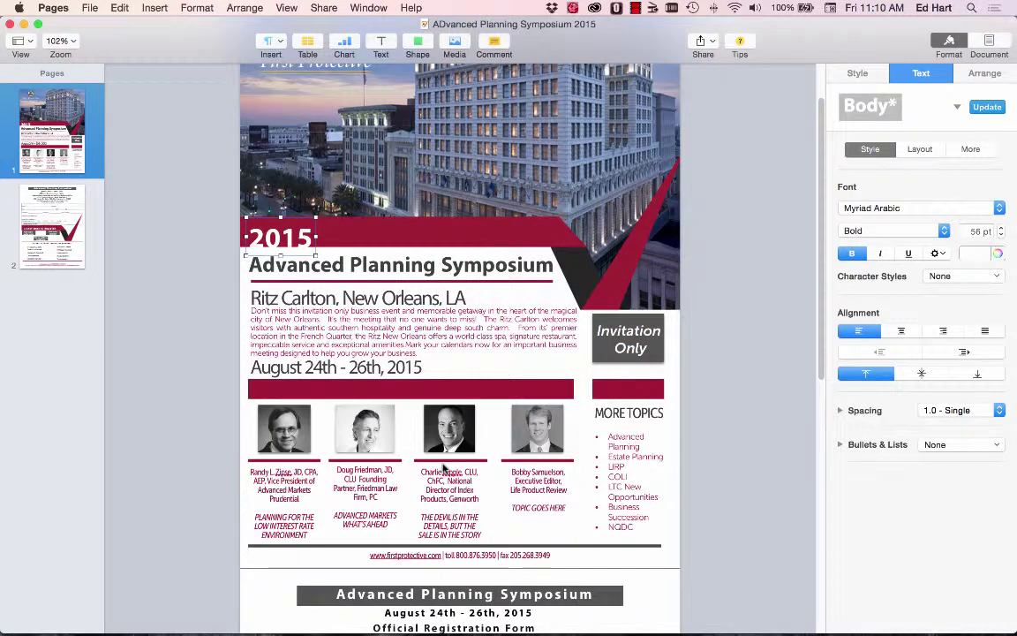
key(super+Tab)
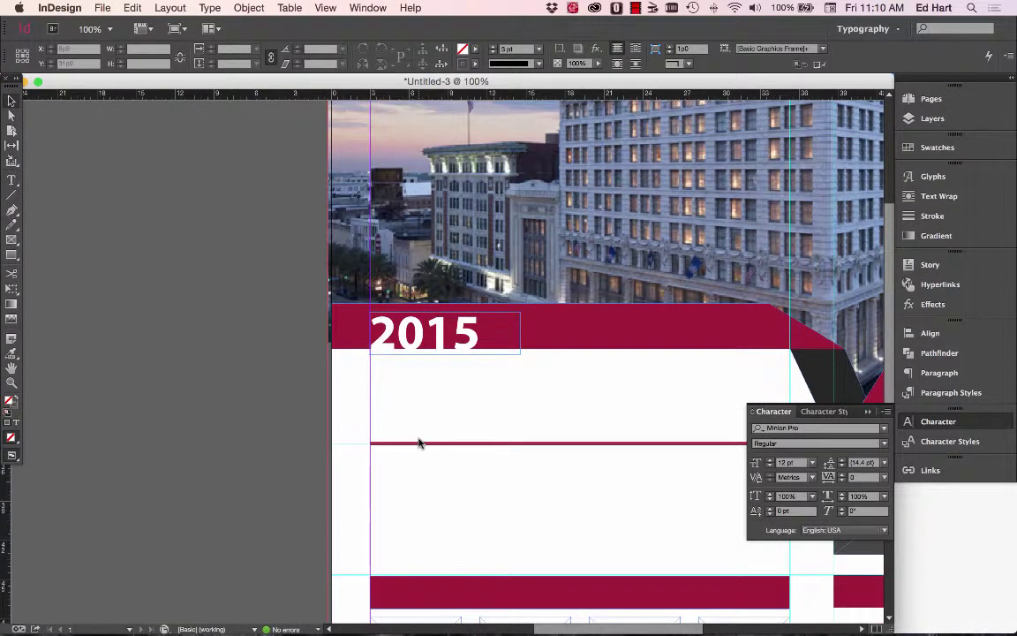
Fit the 2015 frame tightly around its white 46 pt headline.
click(393, 333)
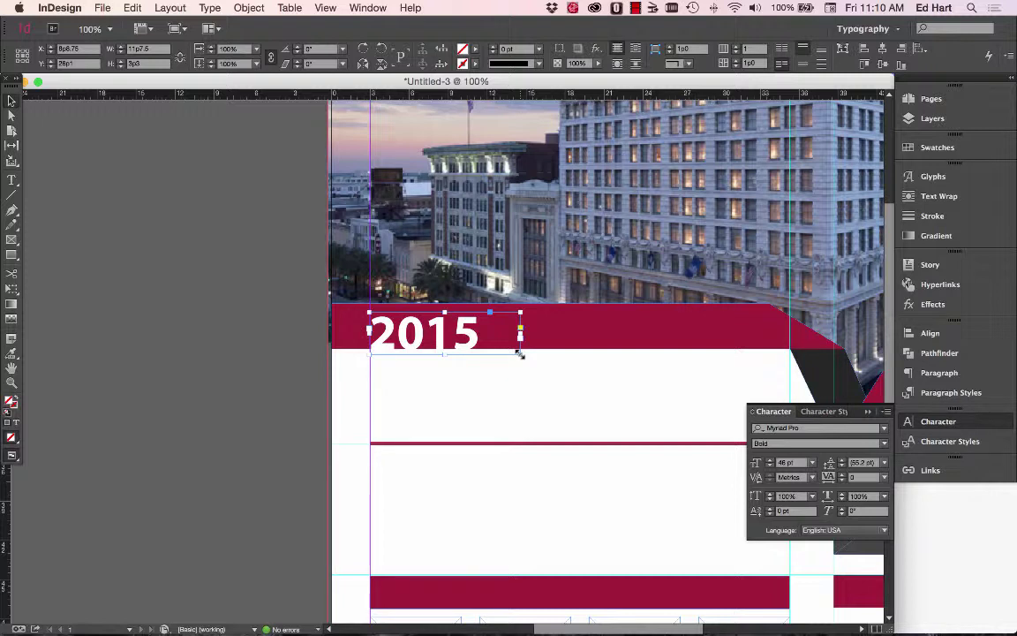
double_click(520, 354)
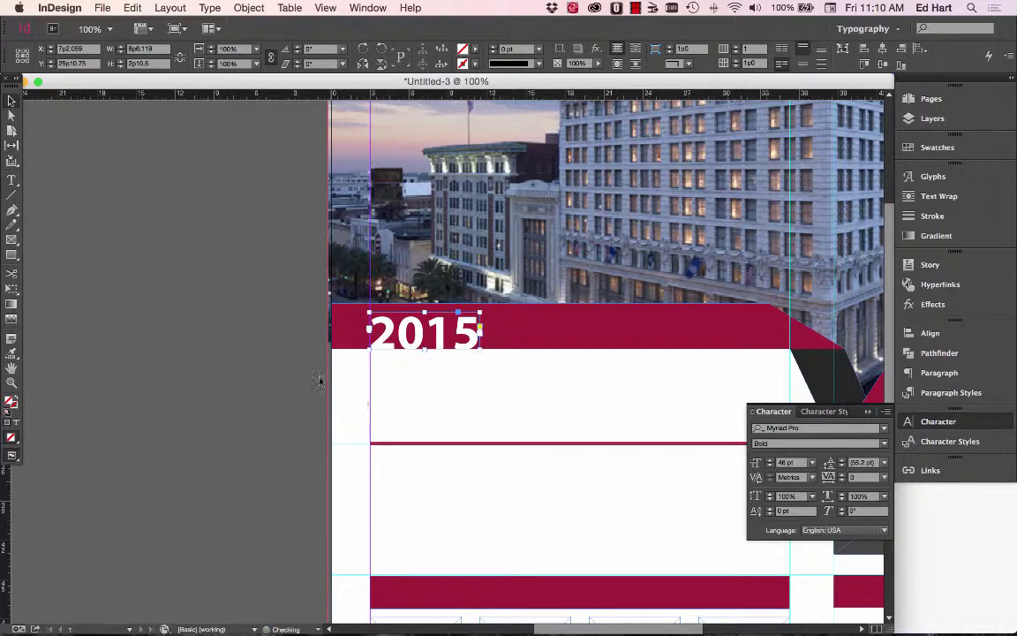
click(276, 369)
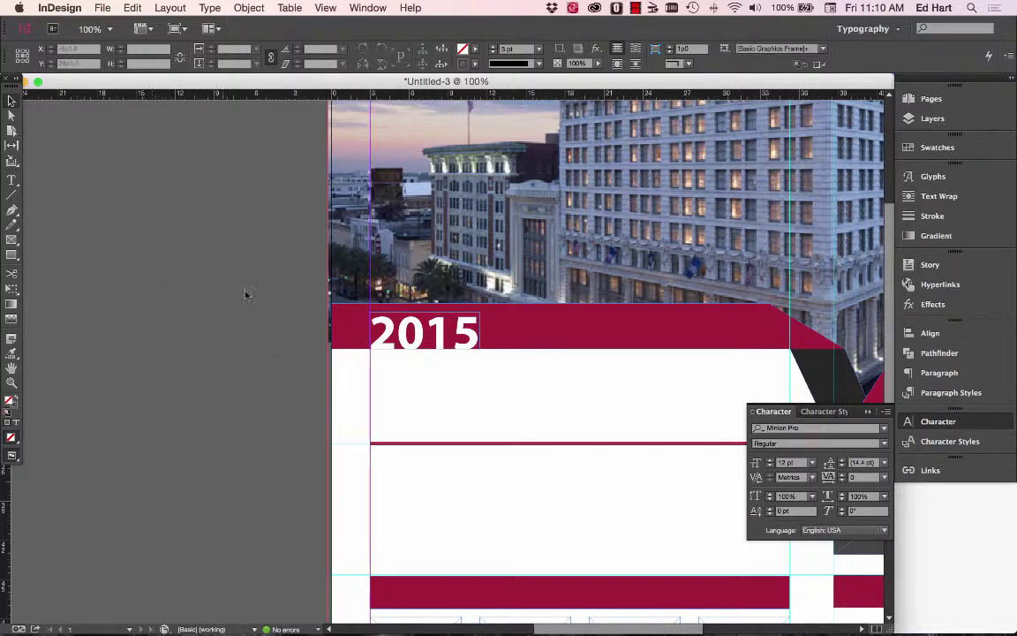
Zoom out to the whole page, view it in Preview screen mode, then return to Normal.
scroll(243, 290, up, 1)
key(super+minus)
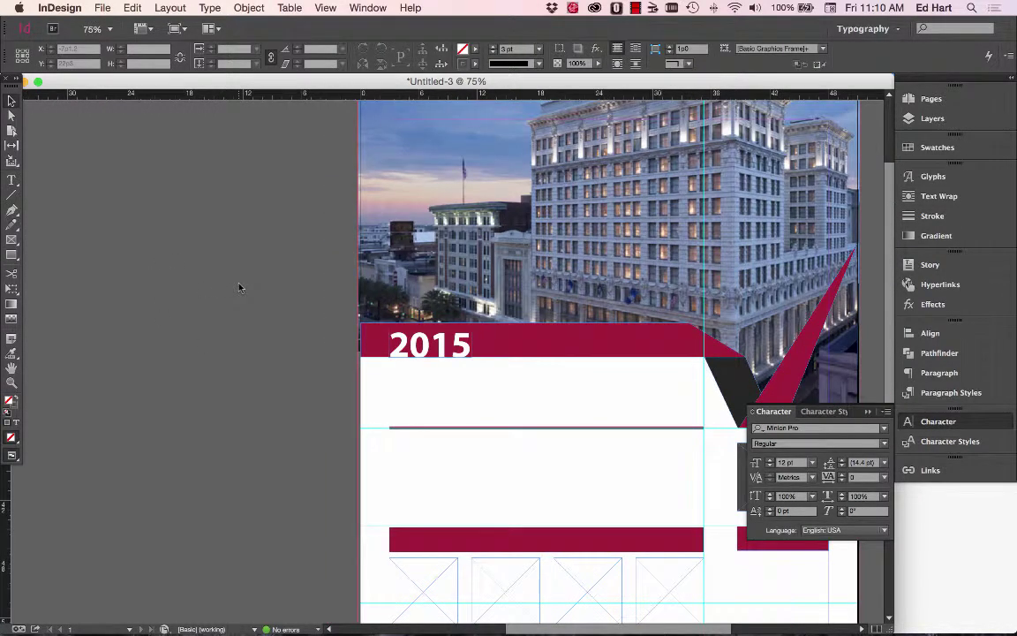
scroll(238, 287, right, 5)
key(super+minus)
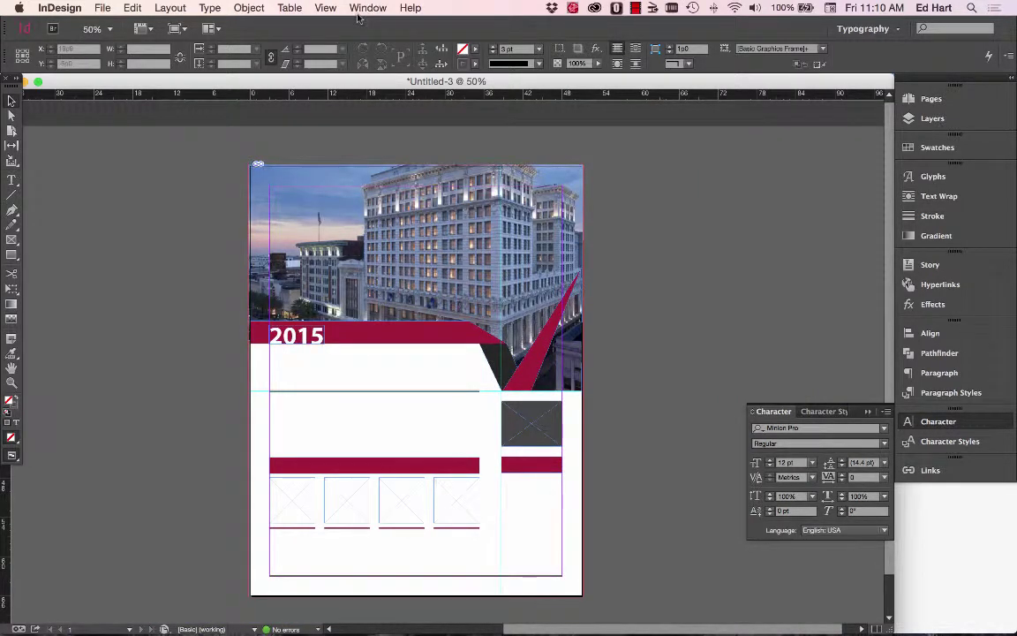
click(325, 8)
mouse_move(370, 214)
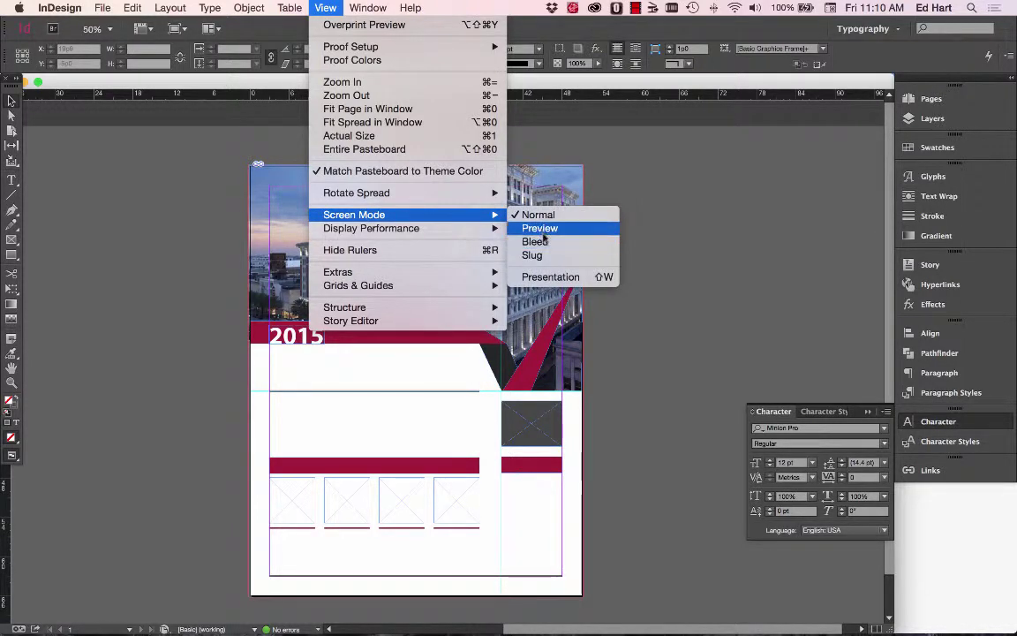
click(215, 170)
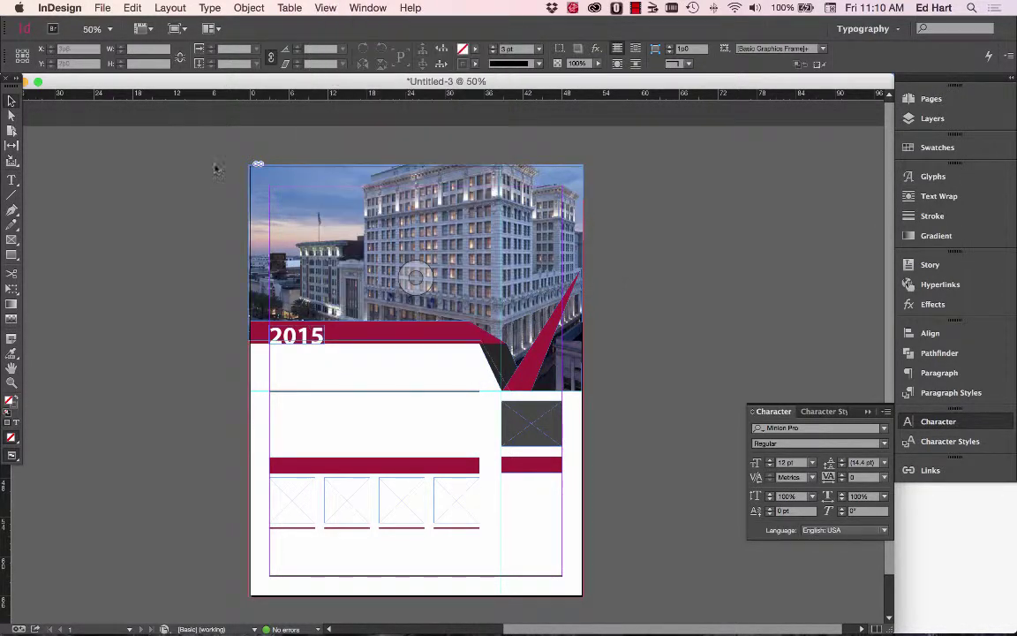
click(178, 29)
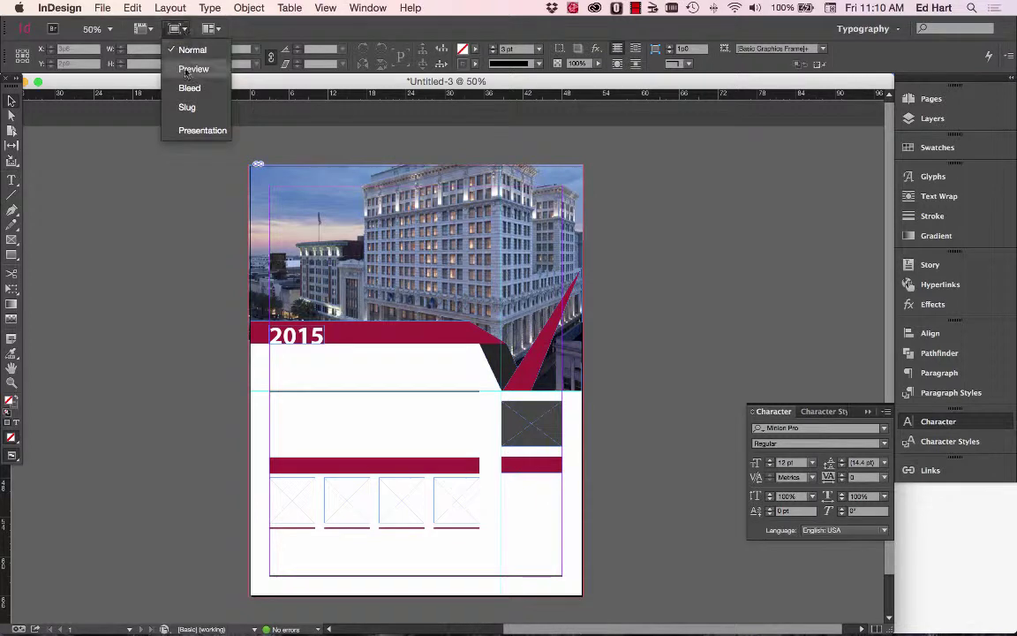
click(186, 71)
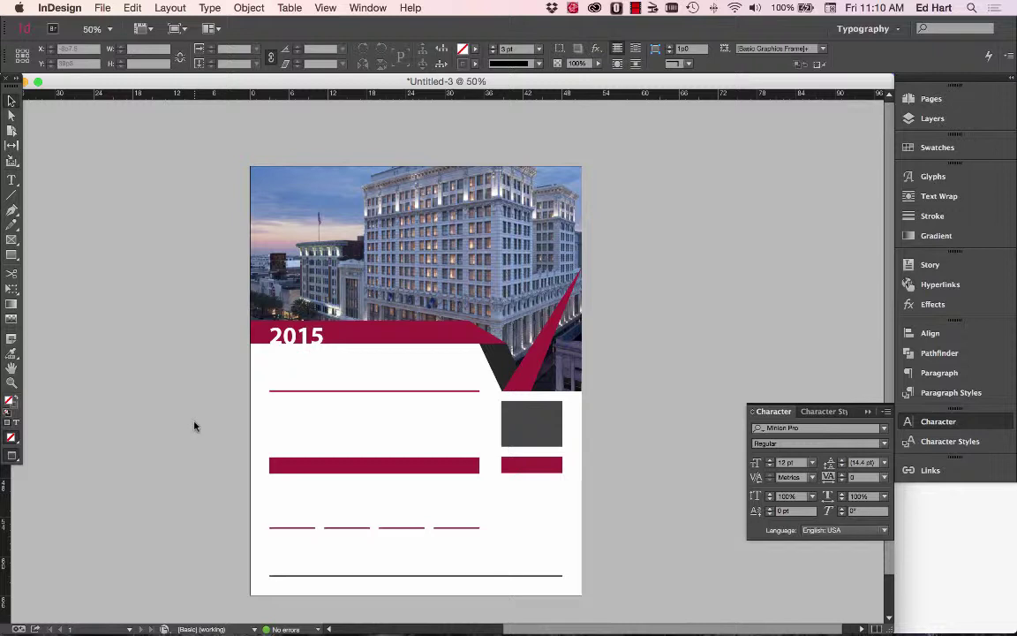
click(170, 29)
click(187, 49)
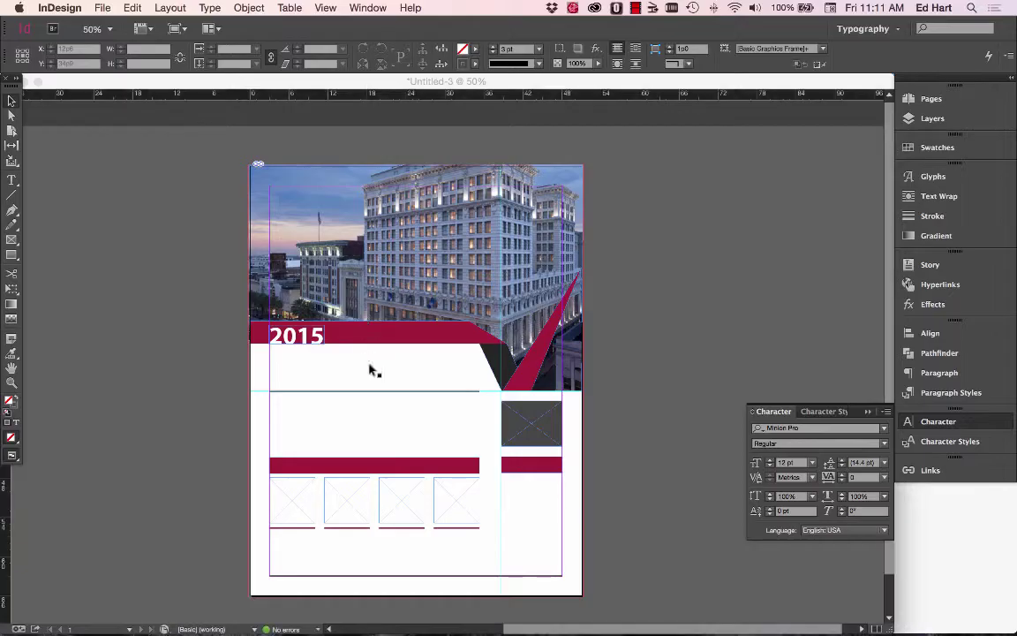
Add a horizontal ruler guide just below the 2015 headline band.
drag(373, 368, 369, 391)
drag(342, 94, 378, 359)
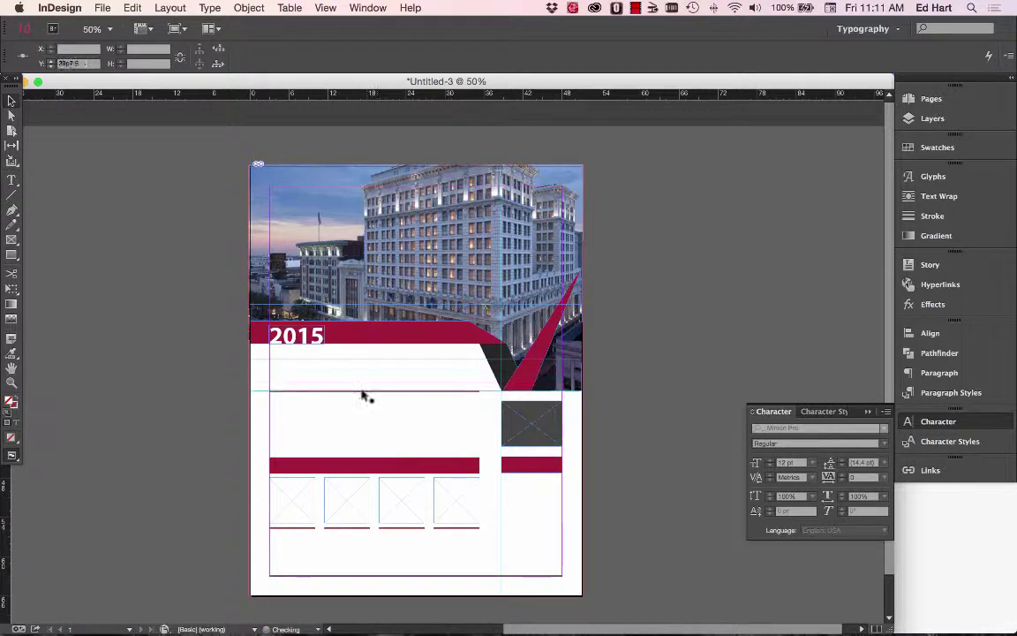
Move the maroon rule under 2015 slightly lower, comparing against the Pages flyer.
key(super+1)
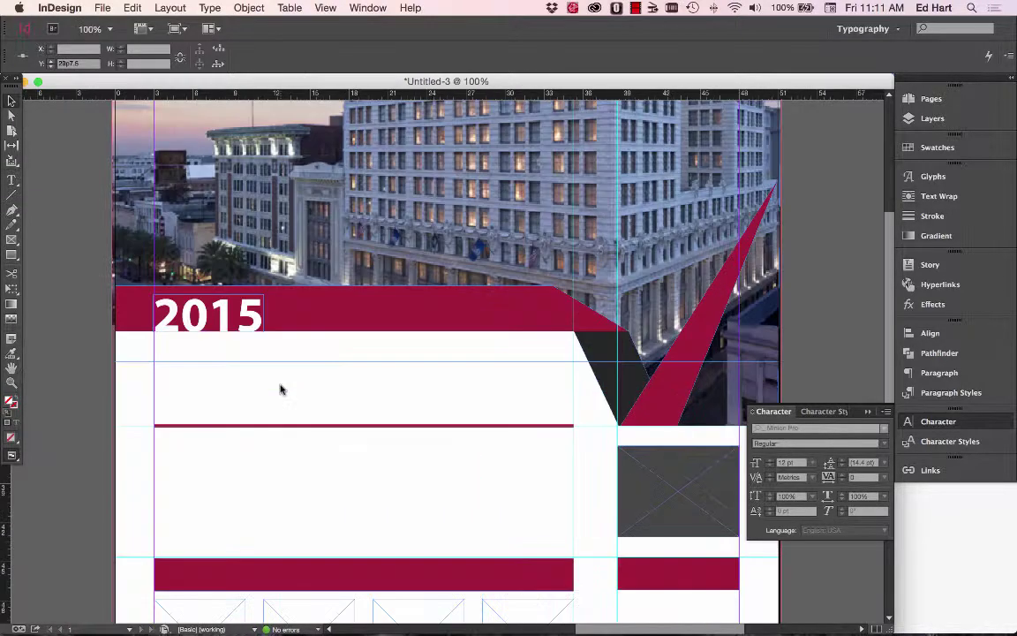
click(249, 427)
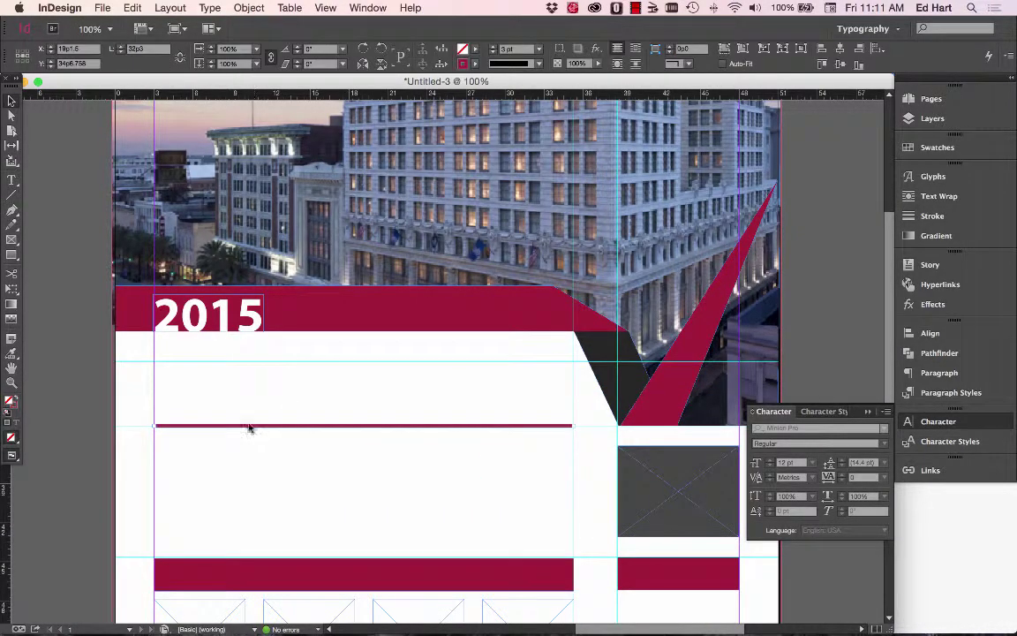
drag(246, 431, 246, 368)
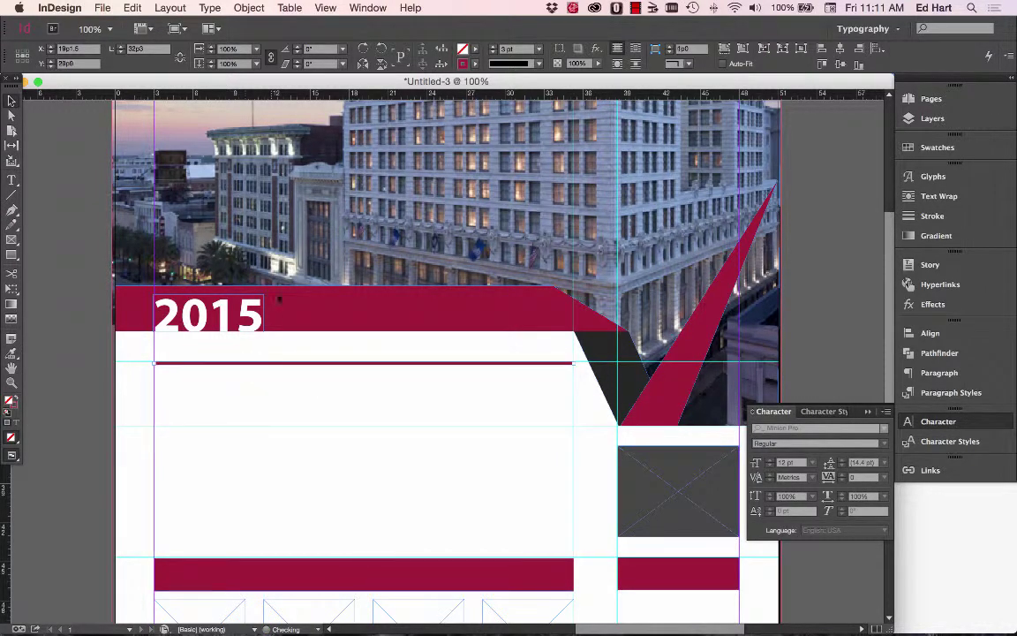
key(super+Tab)
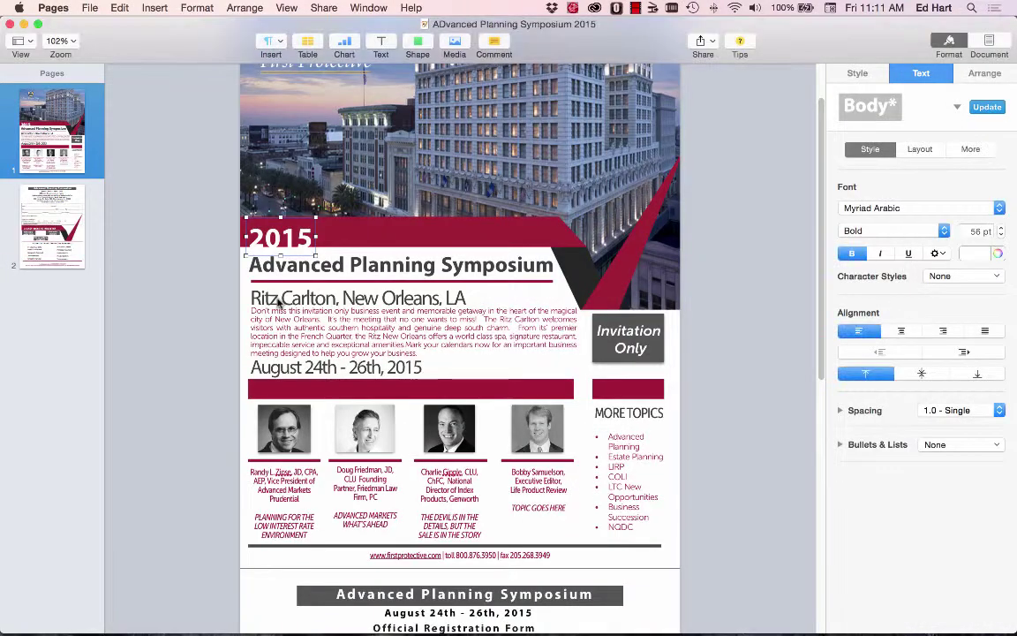
key(super+Tab)
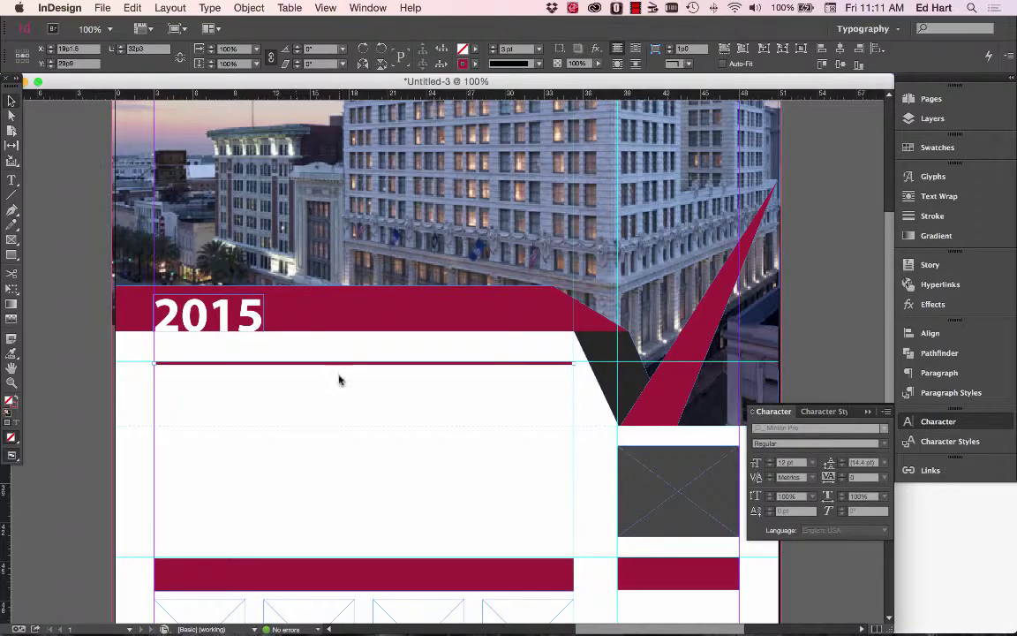
key(super+Tab)
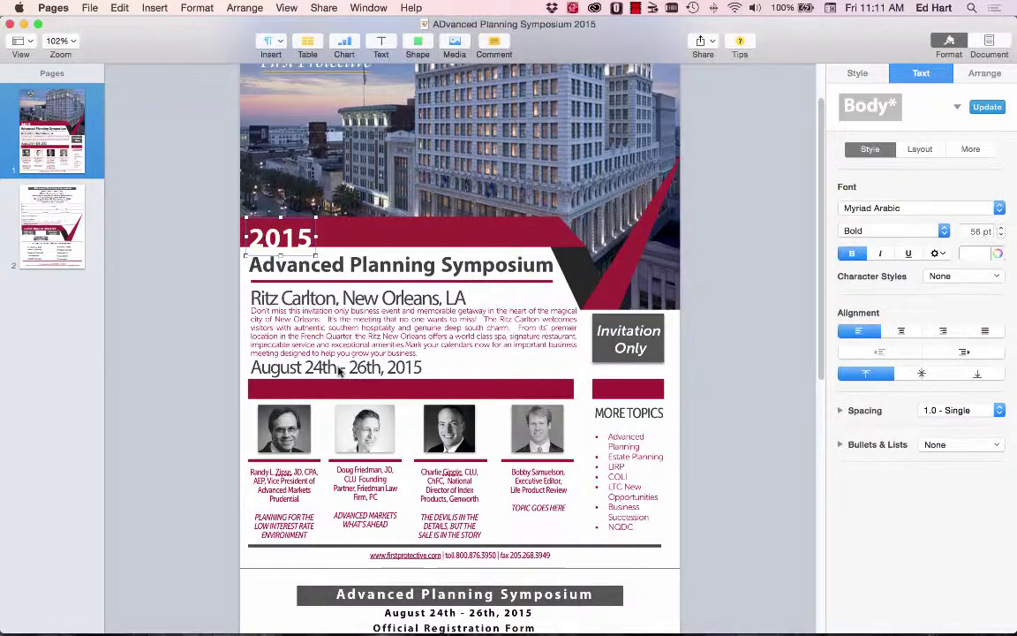
key(super+Tab)
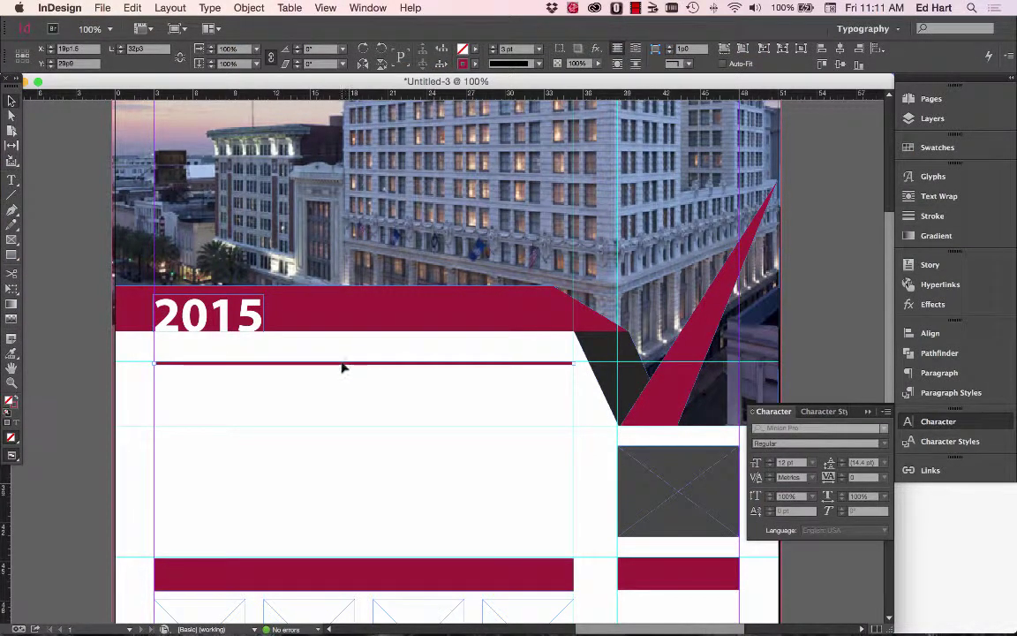
drag(343, 367, 392, 380)
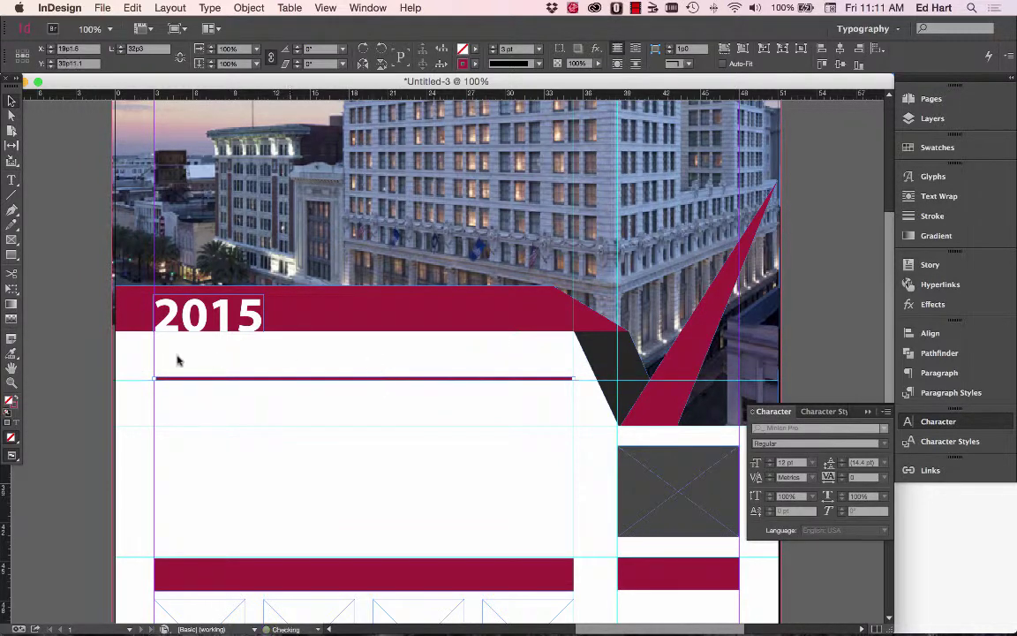
click(85, 362)
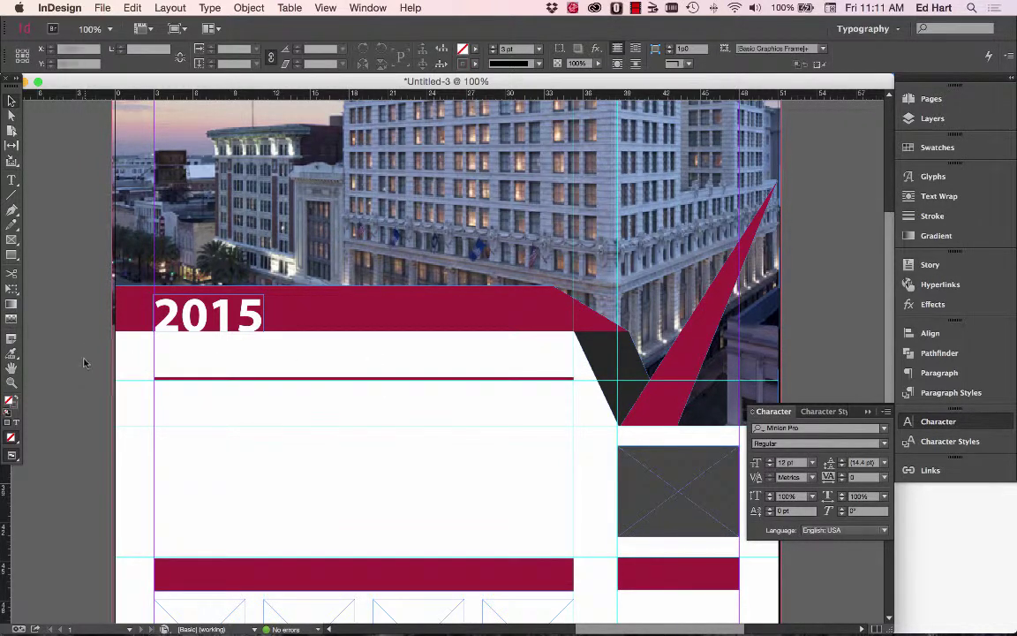
click(12, 180)
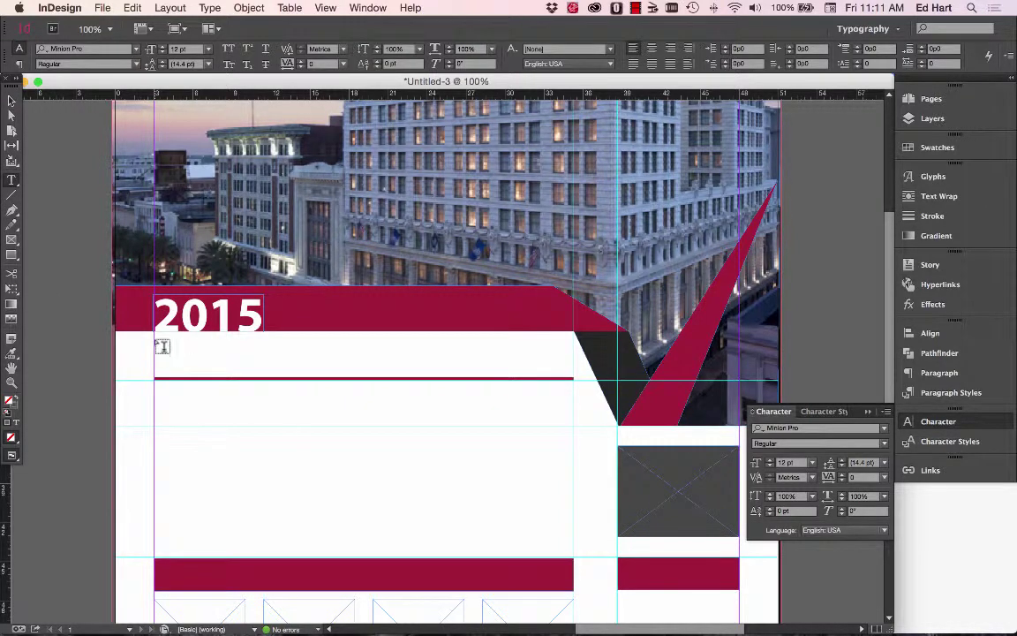
Draw a text frame below 2015 and type 'ADVANCE PLANNING SYMPOSIUM' in Myriad Pro Bold.
drag(162, 344, 569, 371)
key(super+Tab)
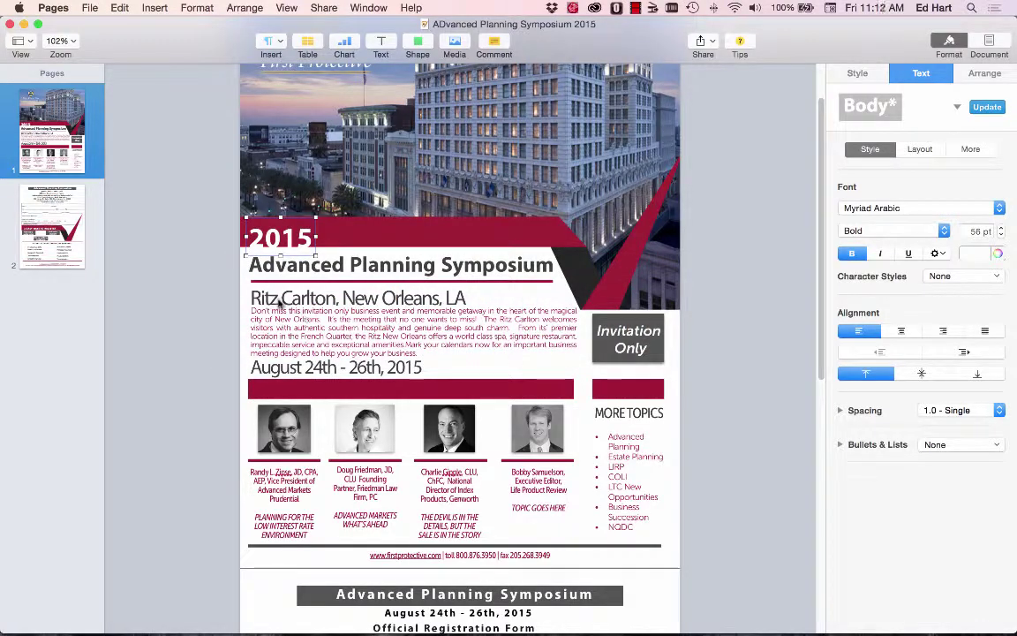
key(super+Tab)
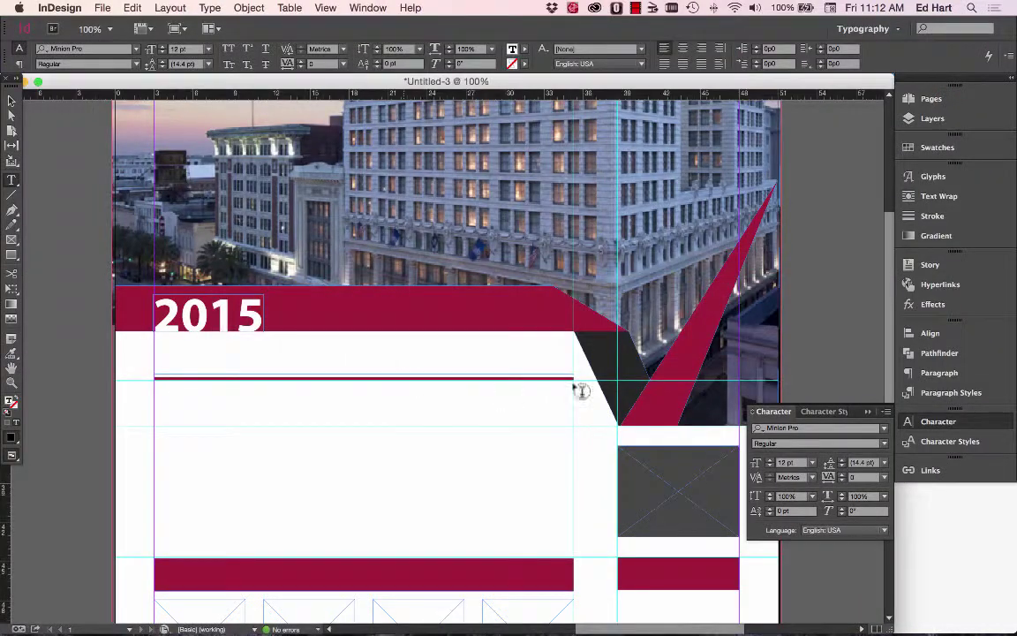
click(884, 429)
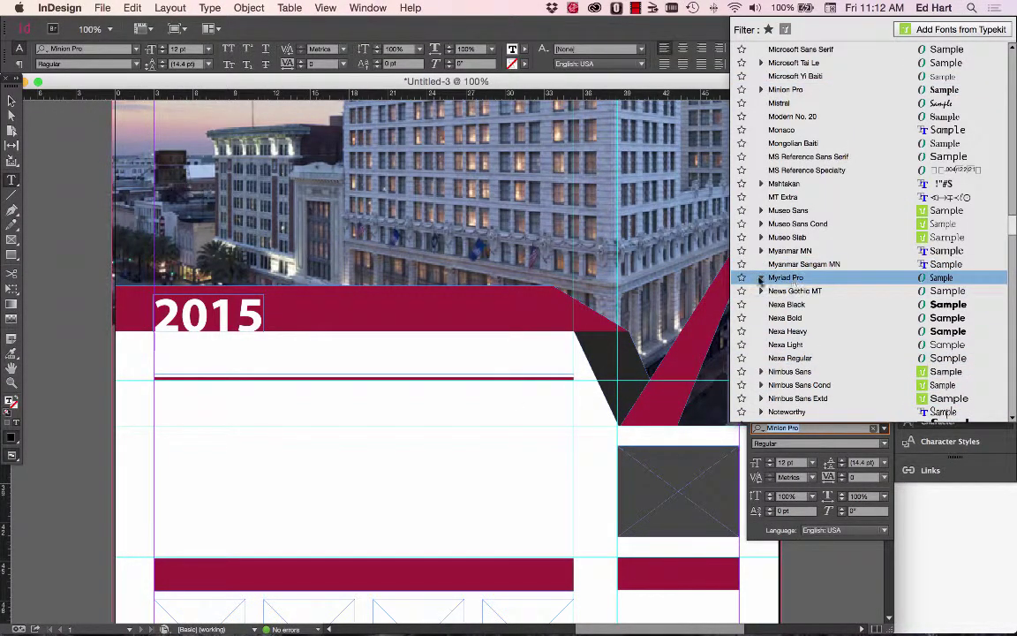
click(761, 277)
click(777, 397)
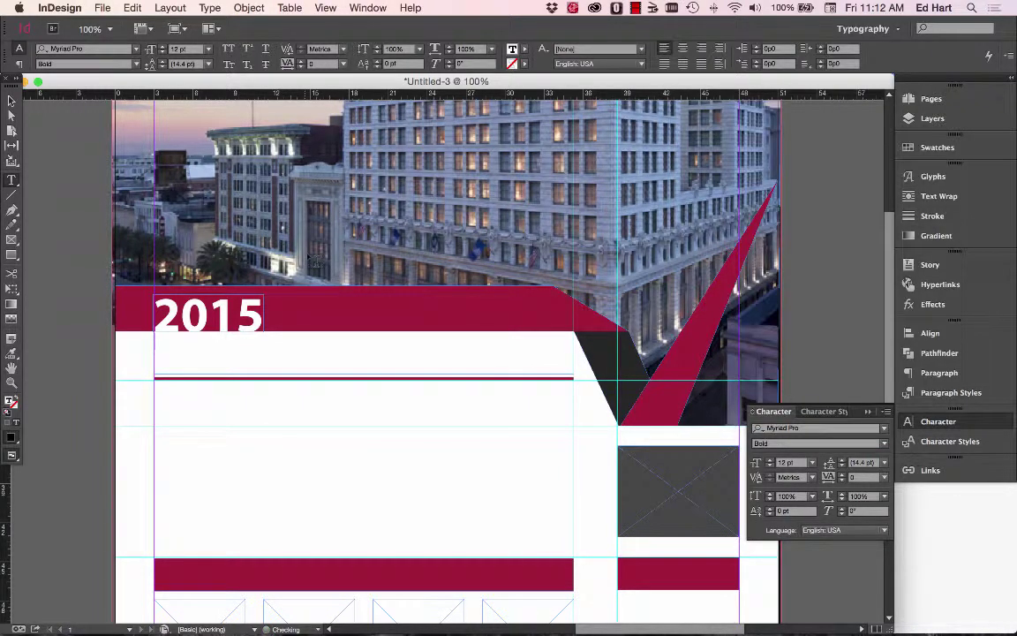
click(12, 181)
click(159, 343)
text(ADVANCE PL)
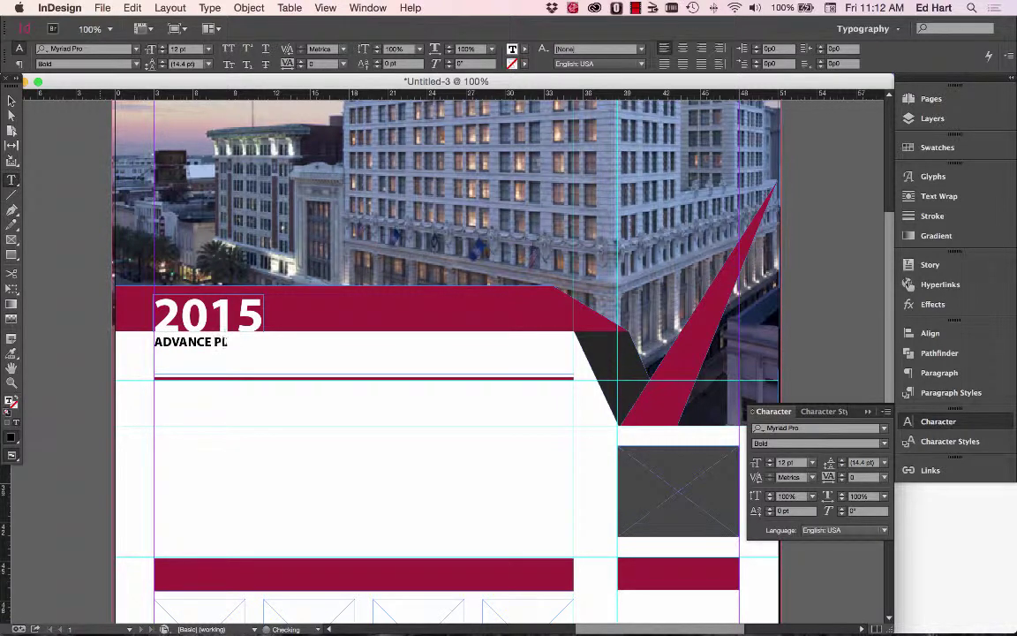
text(ANNING SYM)
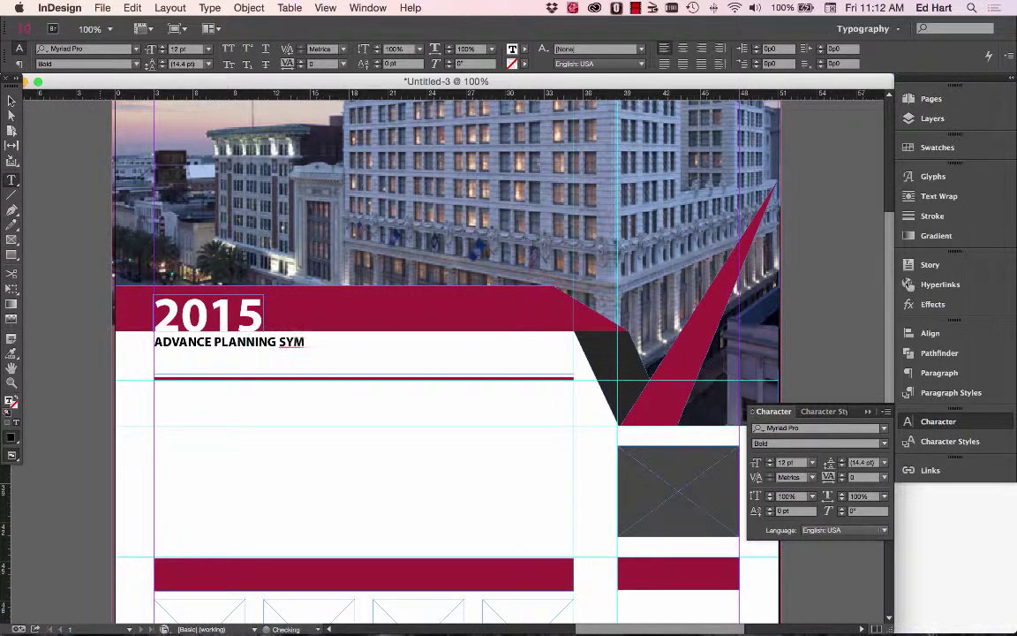
text(POSIUM)
key(Escape)
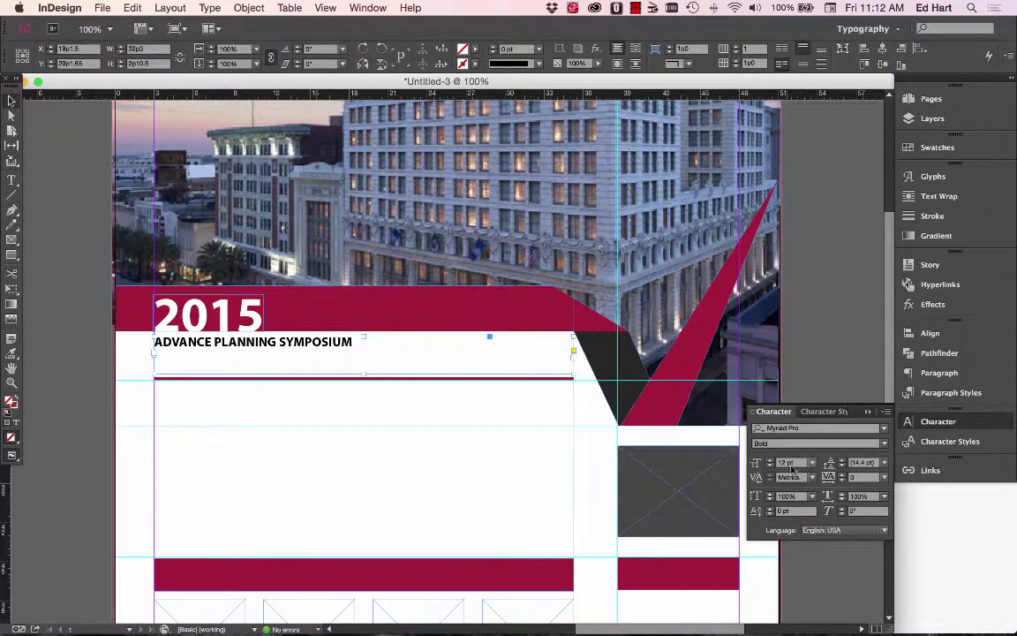
Resize the heading from 36 pt down to 25 pt so it fits one line.
click(811, 463)
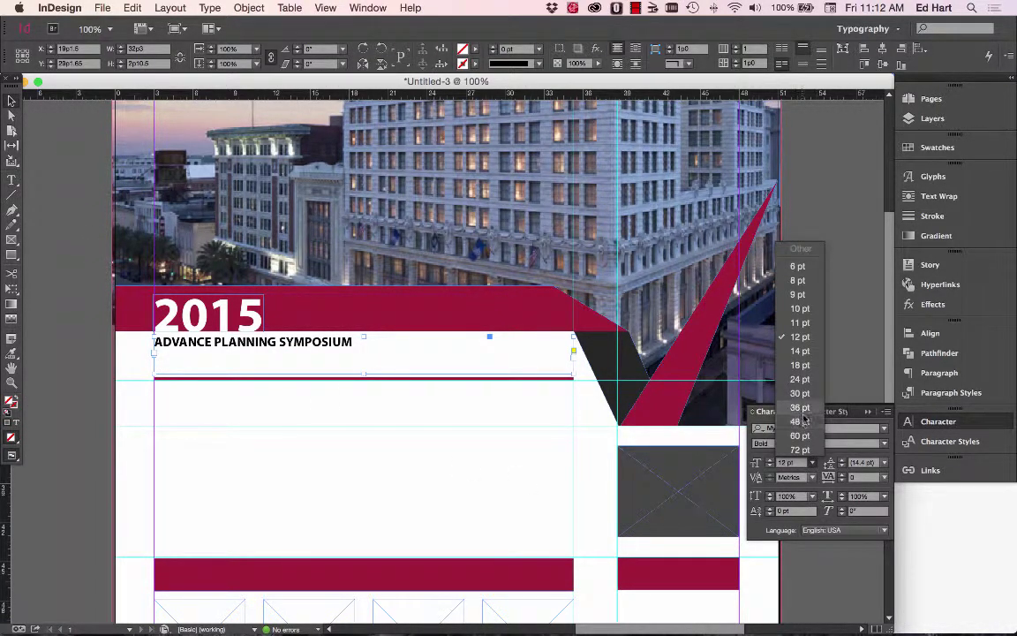
click(802, 380)
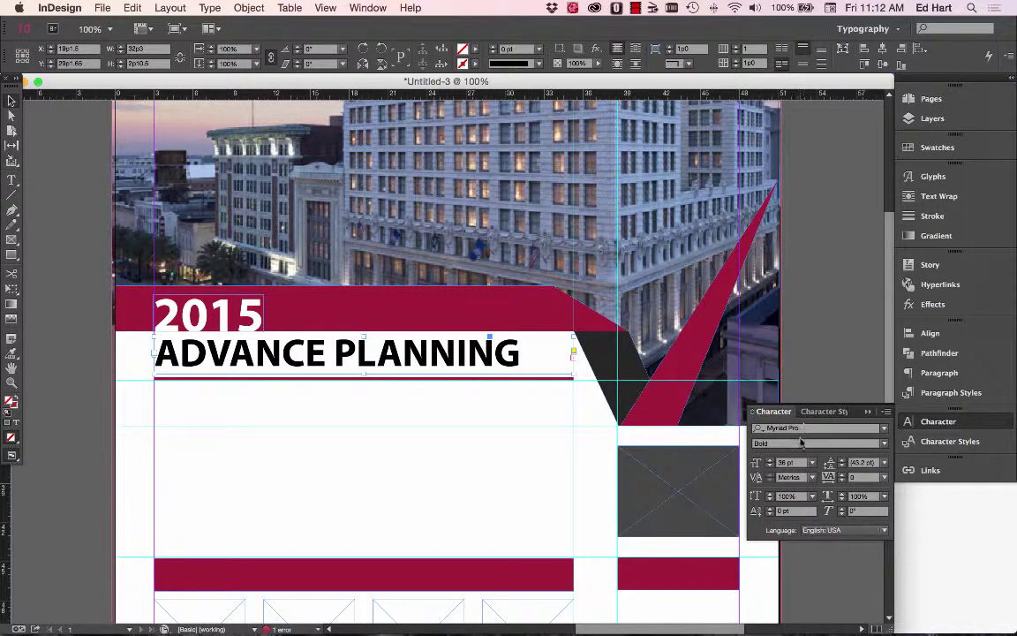
click(769, 467)
click(769, 467)
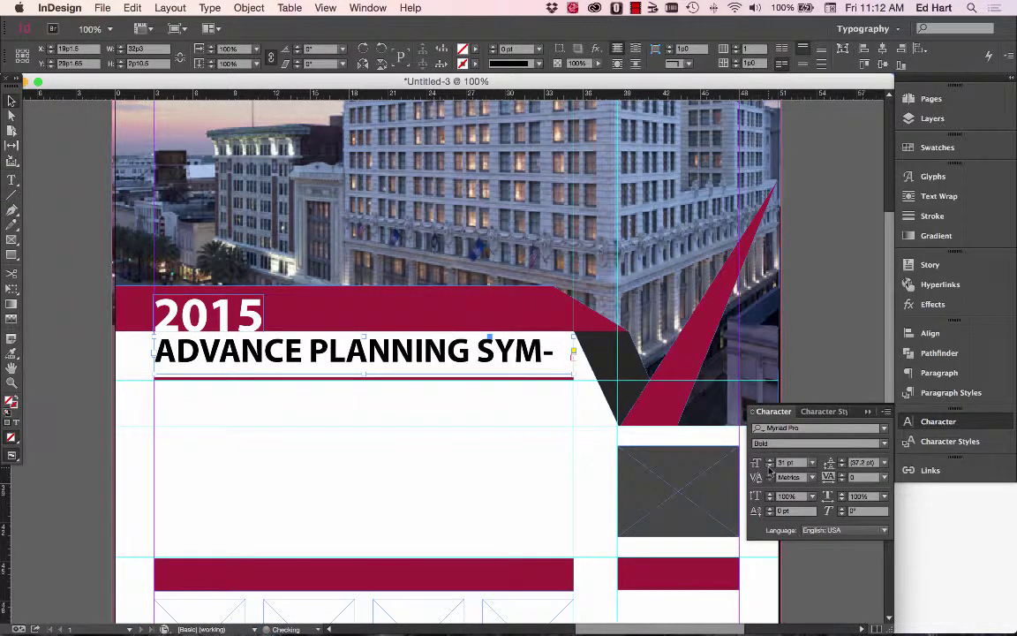
click(769, 467)
click(770, 467)
click(769, 467)
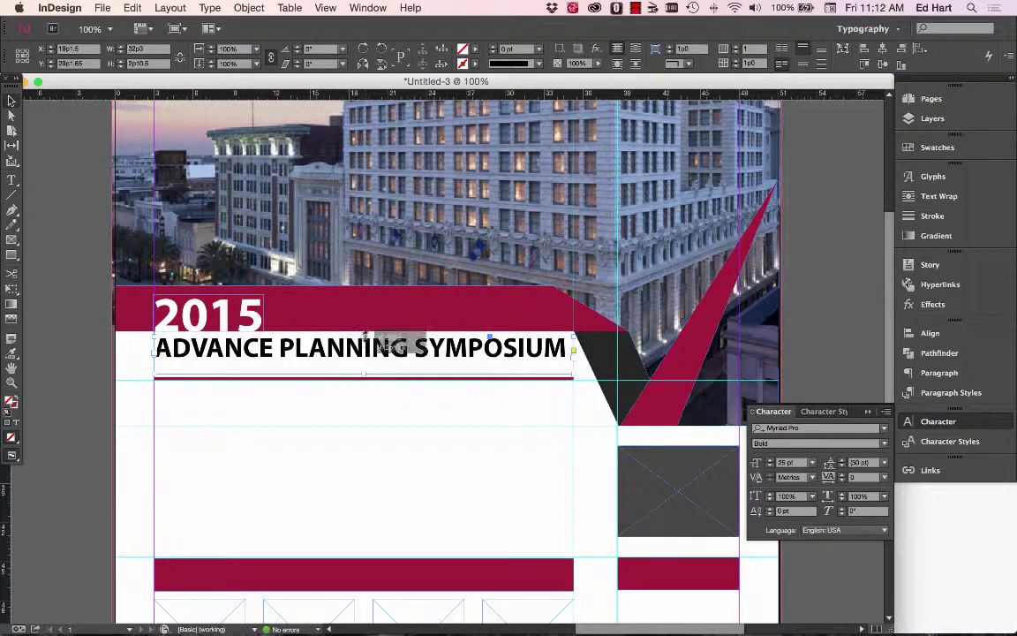
Nudge the heading frame slightly lower and compare it with the Pages flyer.
drag(366, 334, 366, 342)
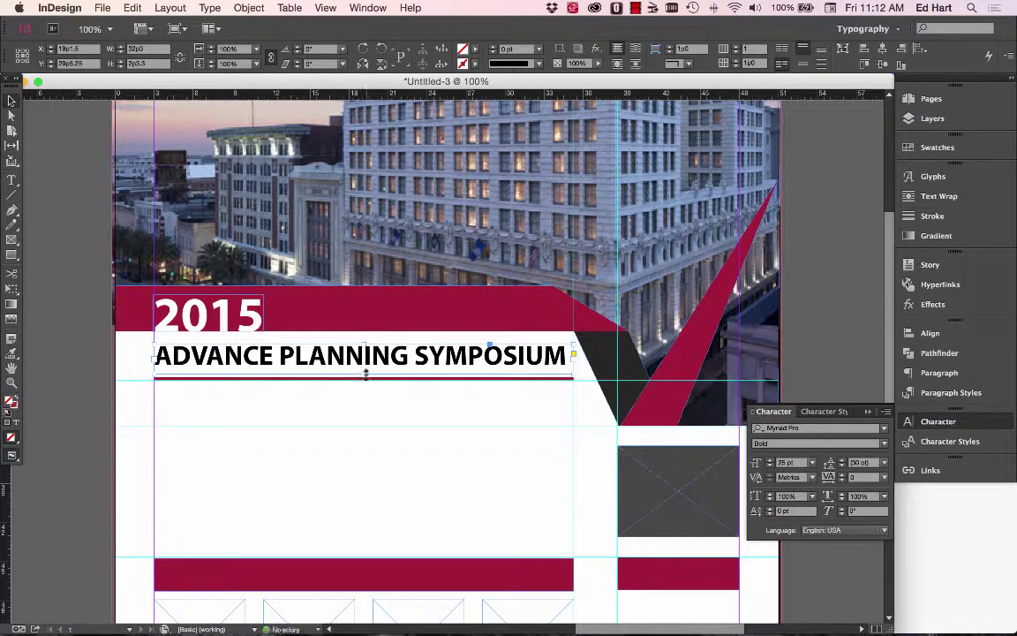
key(super+Tab)
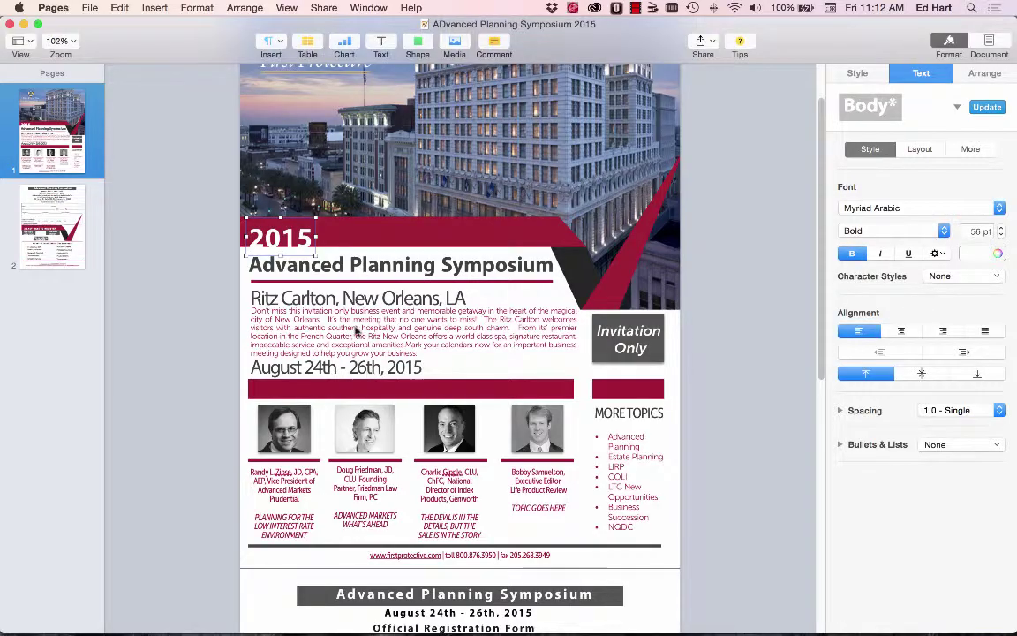
key(super+Tab)
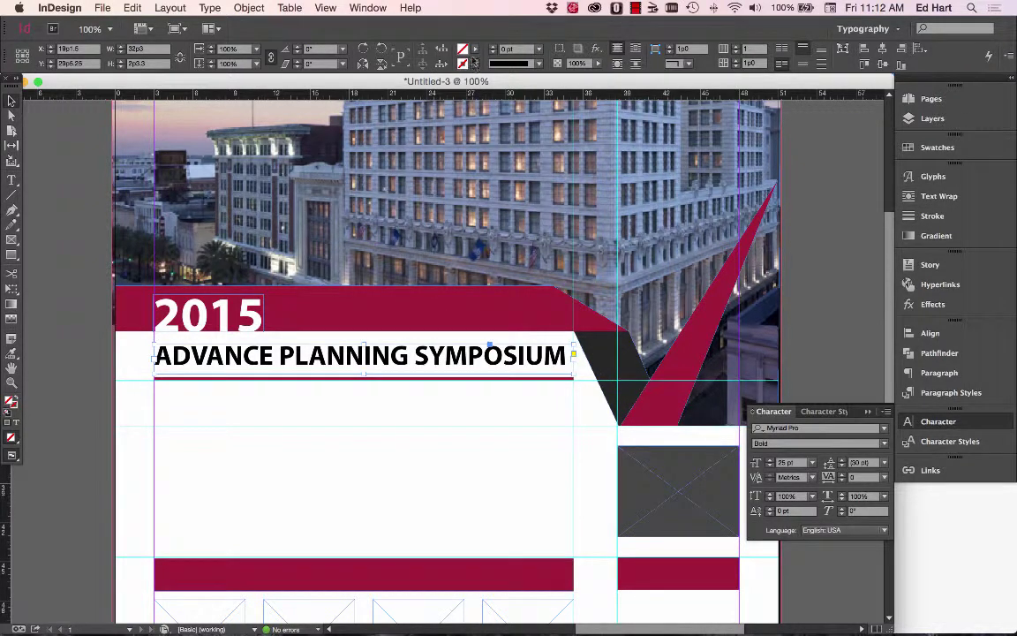
Colour the heading text Gray, with the fill applied to the text.
click(475, 54)
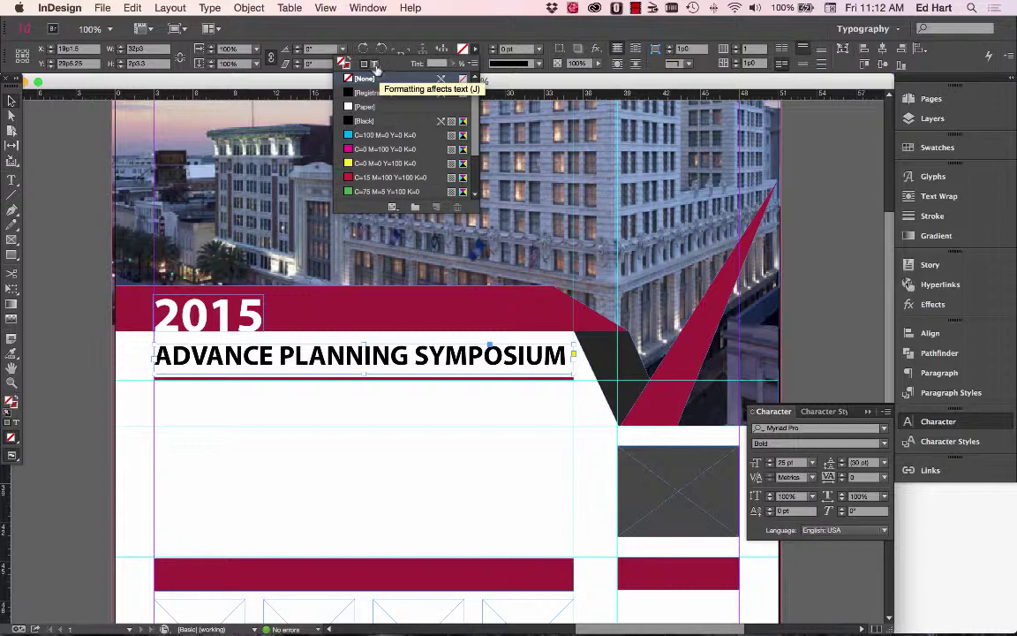
click(376, 68)
scroll(423, 151, down, 4)
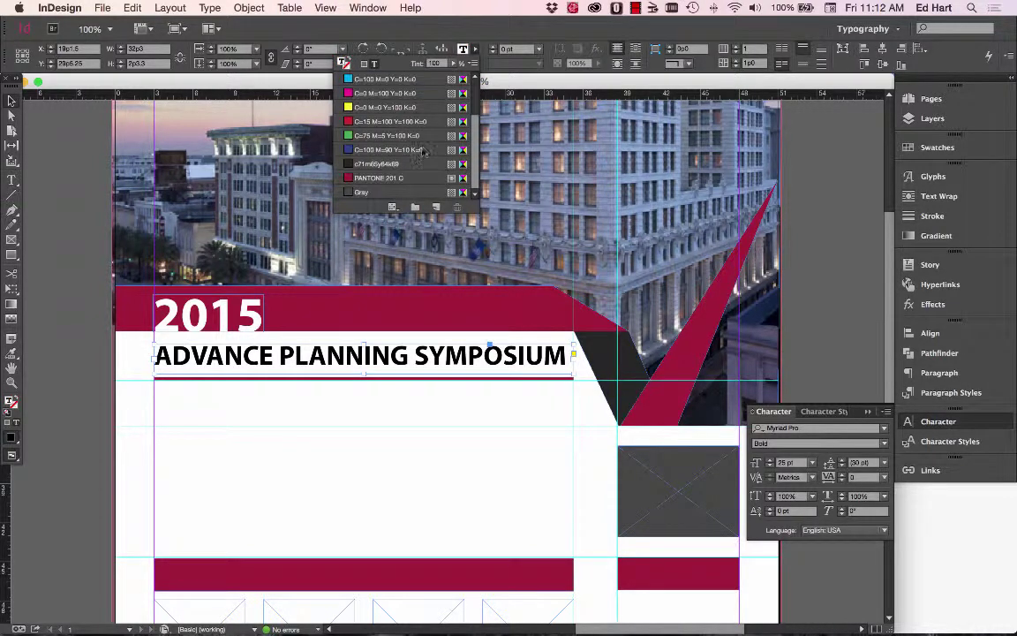
click(389, 193)
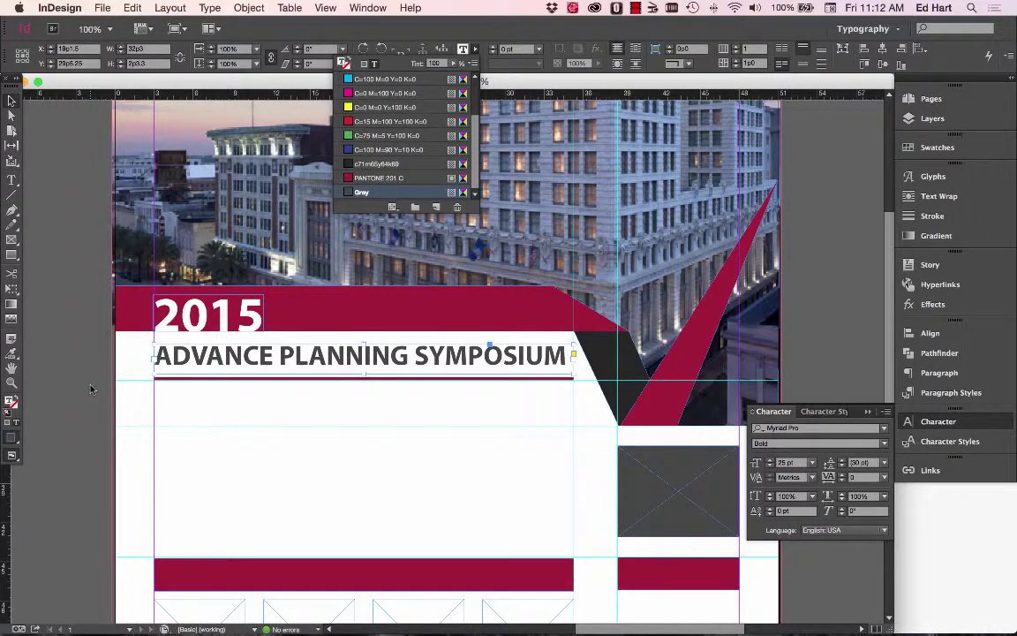
click(90, 389)
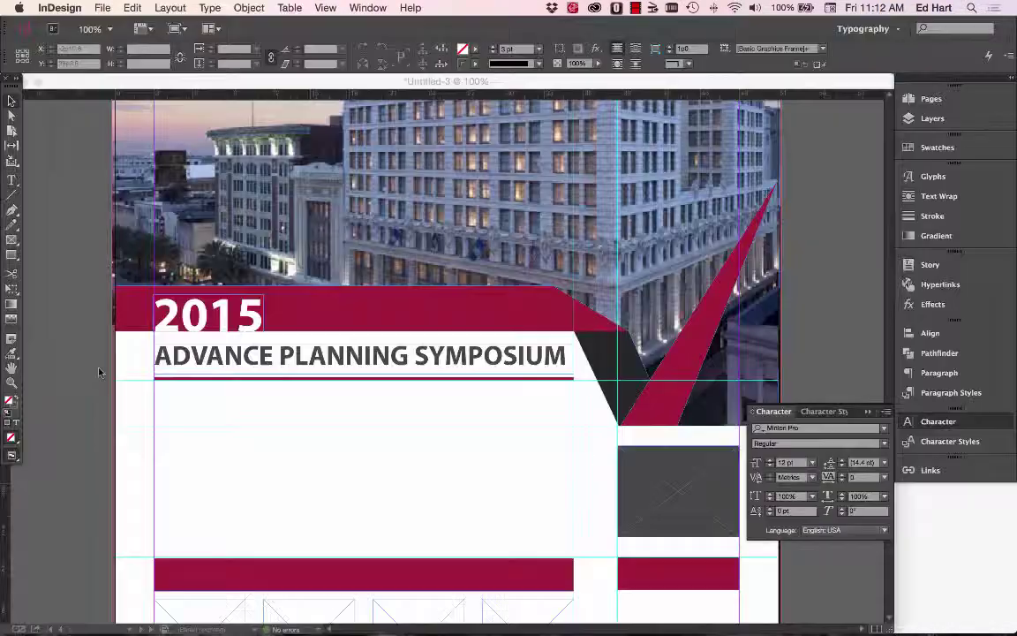
Retype the heading in title case as 'Advanced Planning Symposium'.
click(99, 371)
double_click(177, 355)
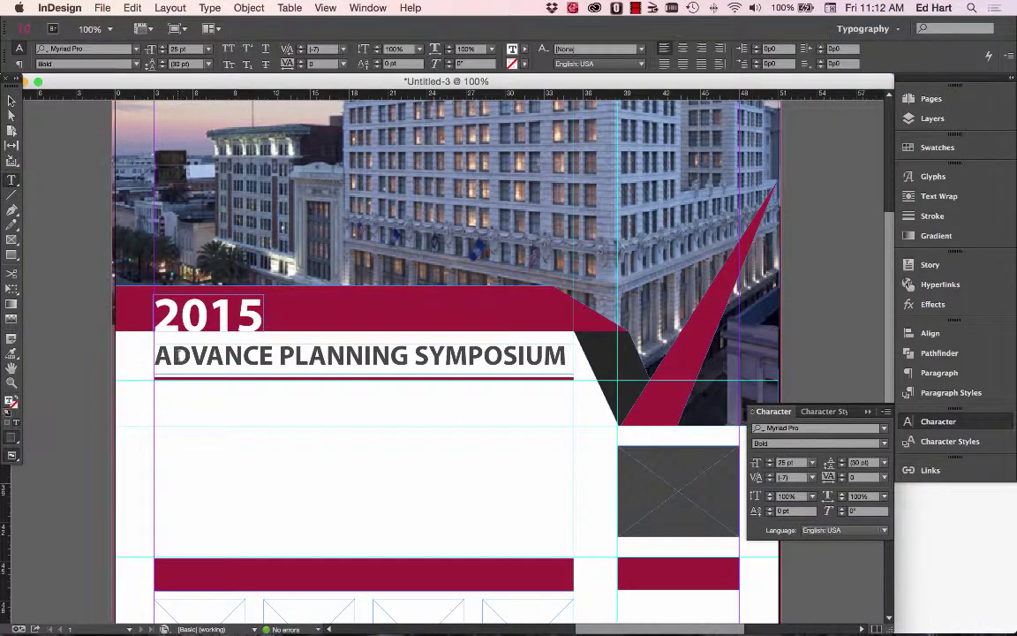
drag(174, 355, 274, 355)
text(d)
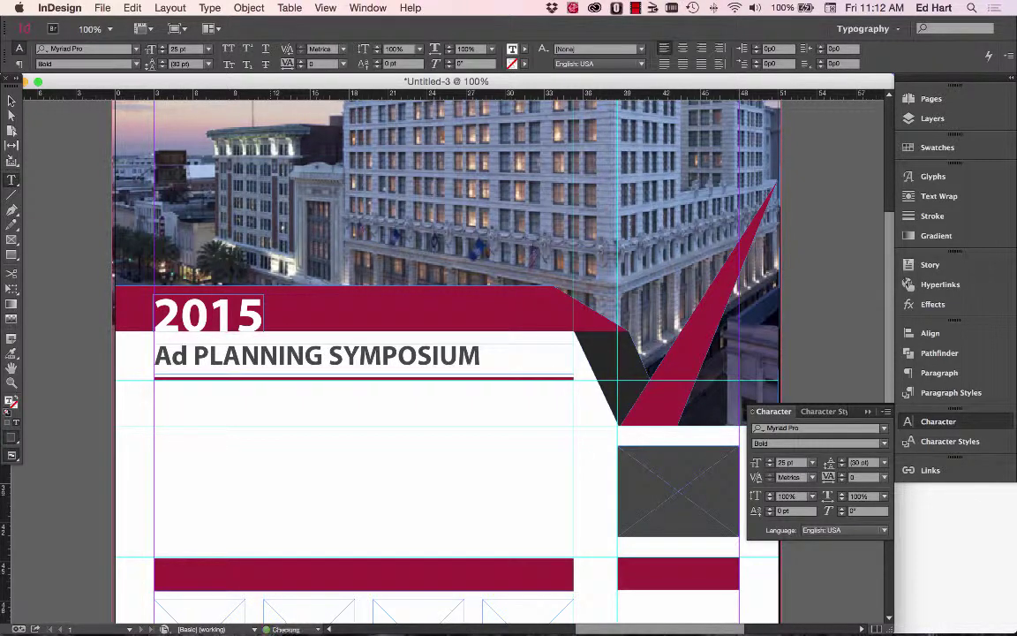
text(vanced)
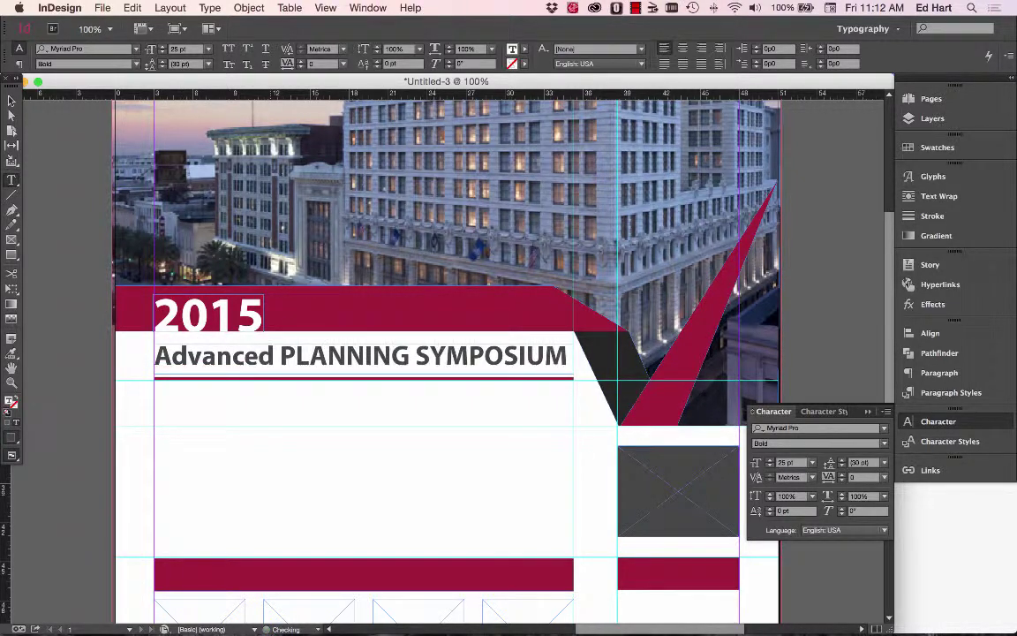
drag(297, 357, 409, 357)
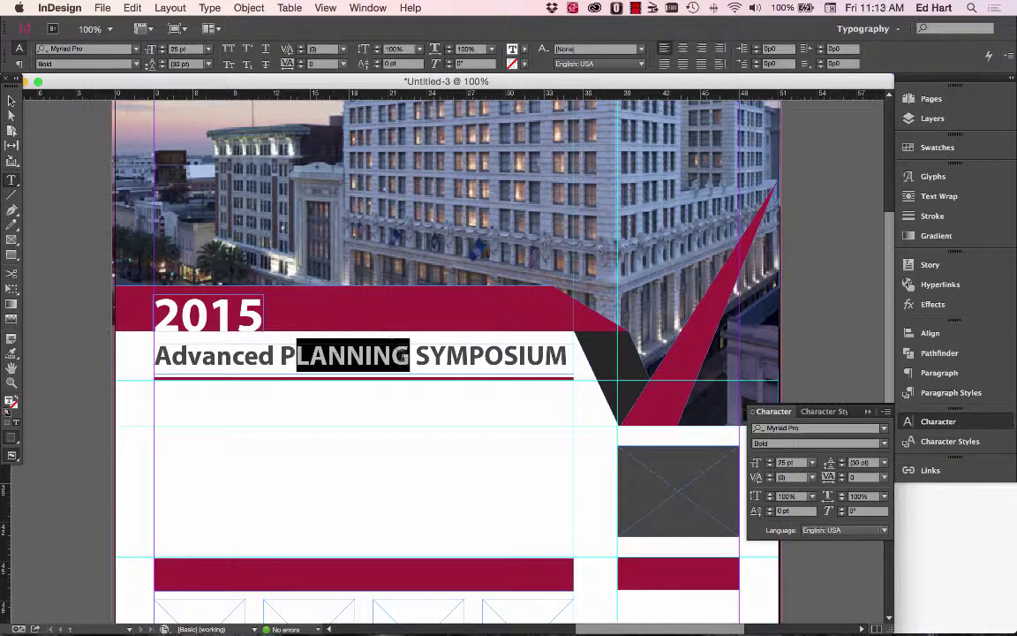
text(lanning)
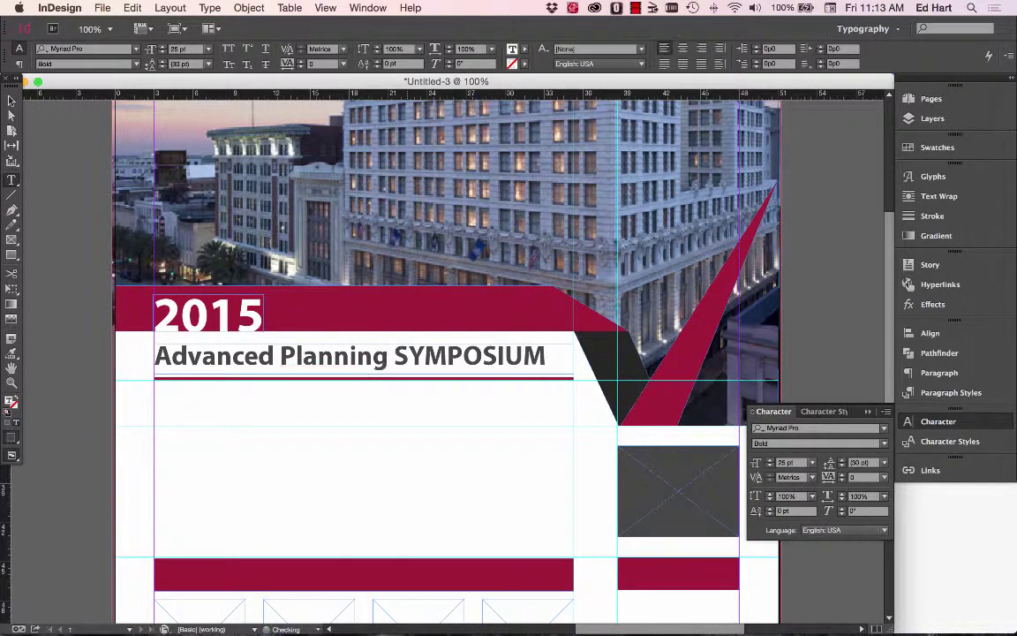
drag(406, 356, 545, 356)
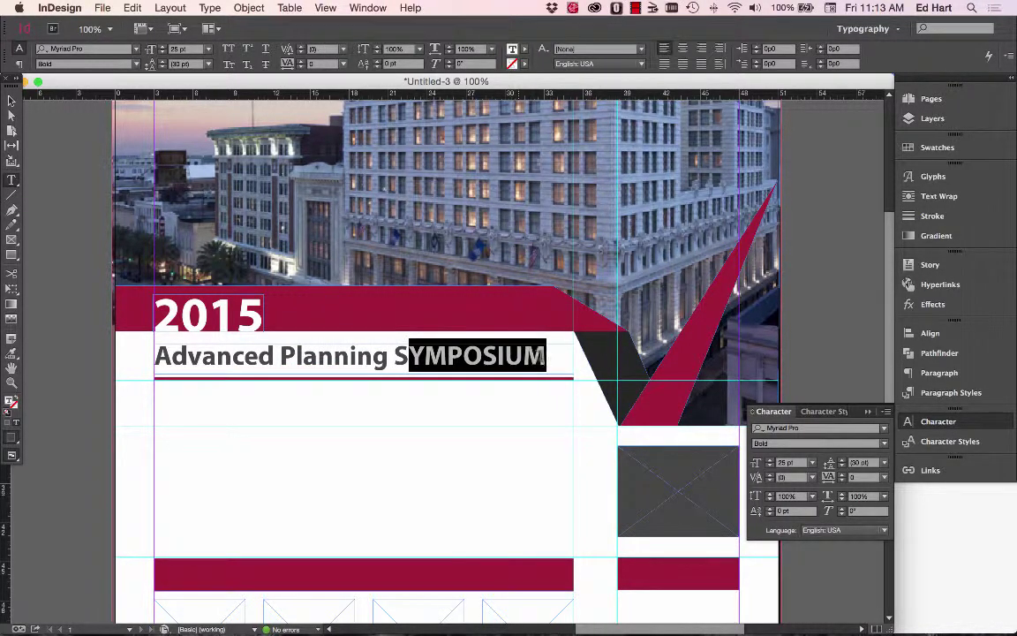
text(ymposi)
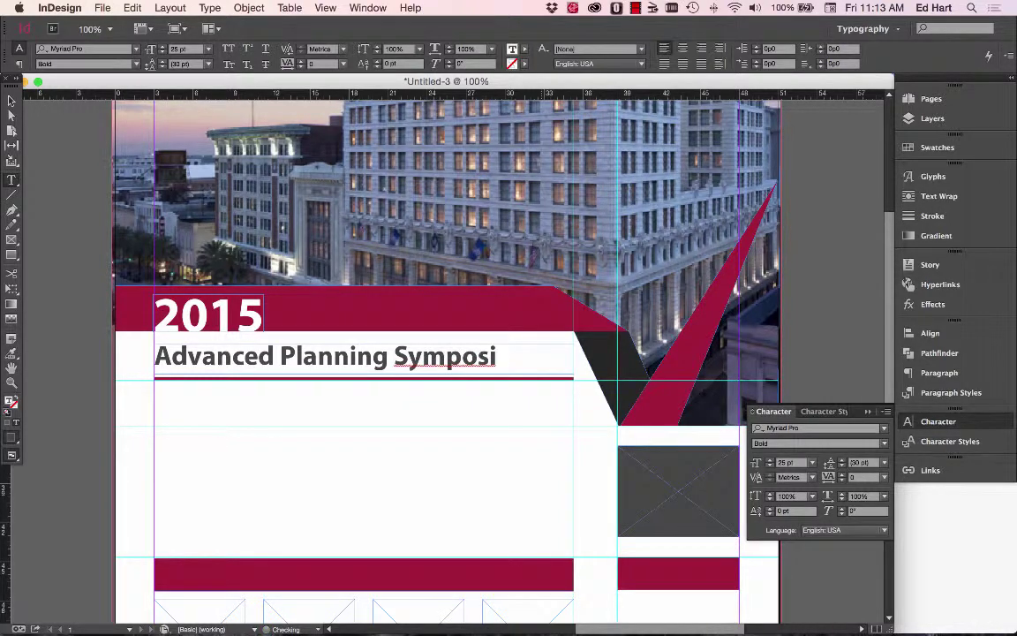
text(um)
click(12, 100)
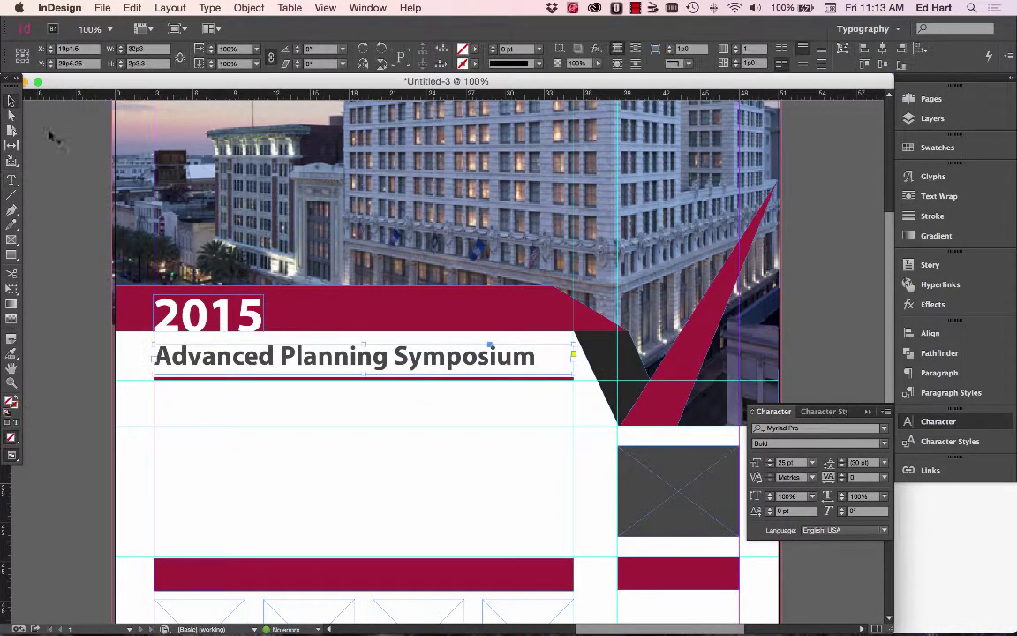
Raise the headline from 25 pt to 27 pt and compare it against the Pages flyer.
click(769, 460)
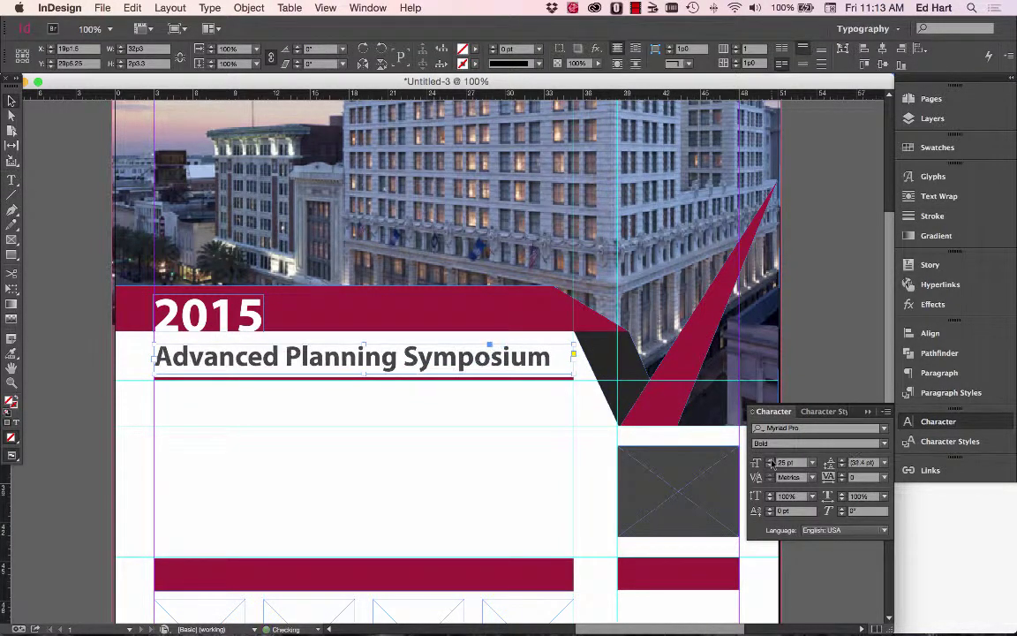
click(769, 460)
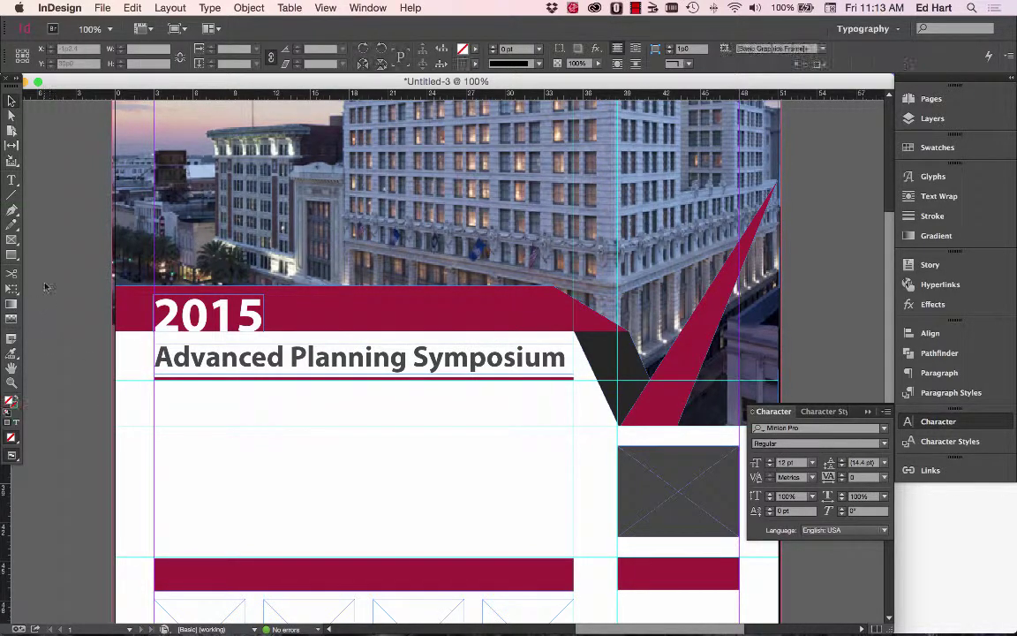
key(super+Tab)
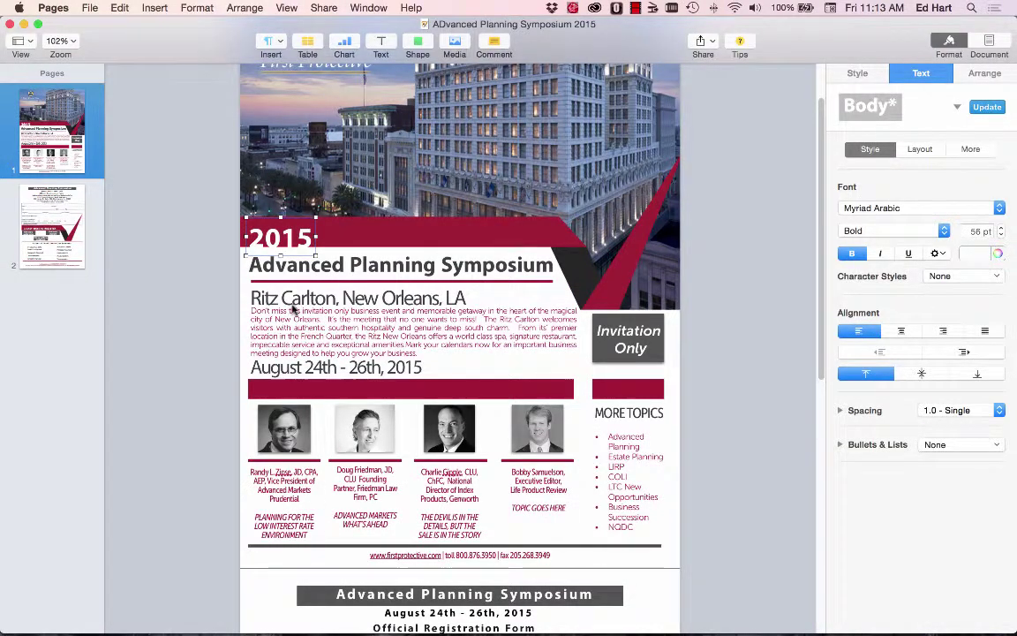
key(super+Tab)
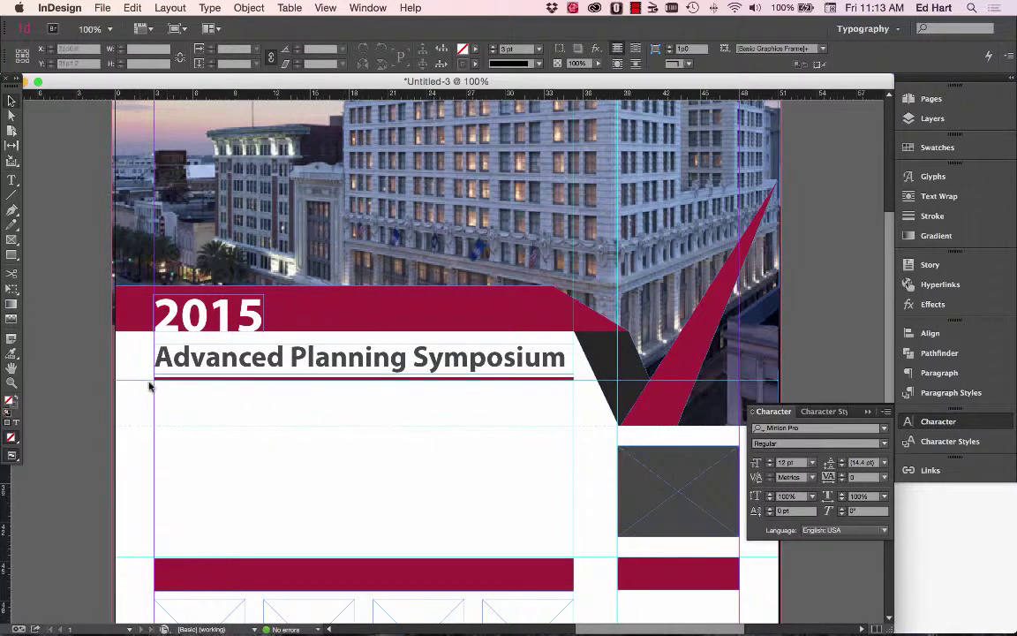
click(161, 354)
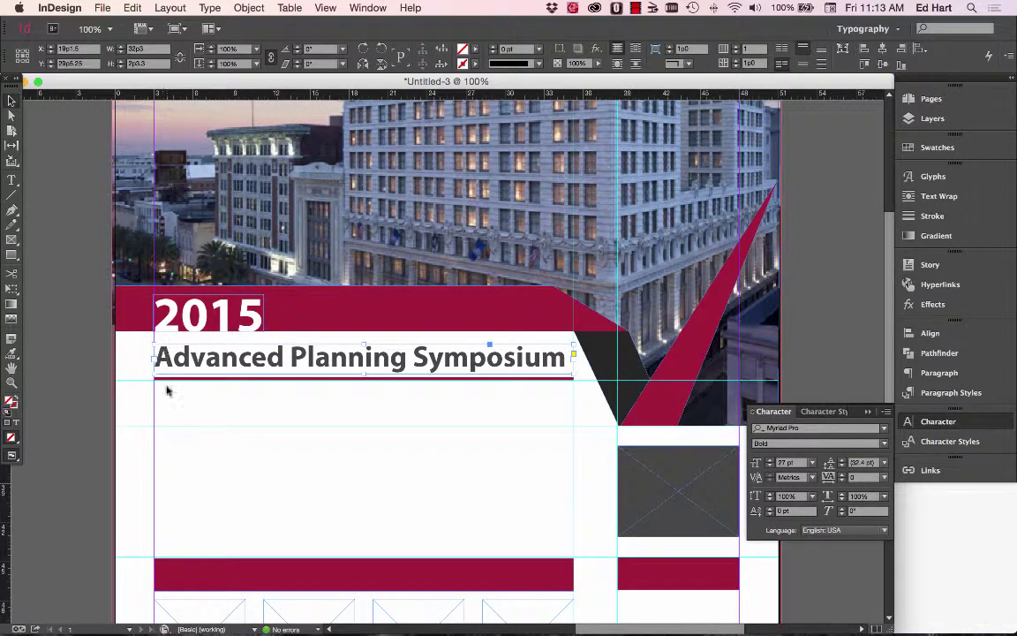
Duplicate the headline frame and place the copy just below the original.
drag(167, 391, 212, 406)
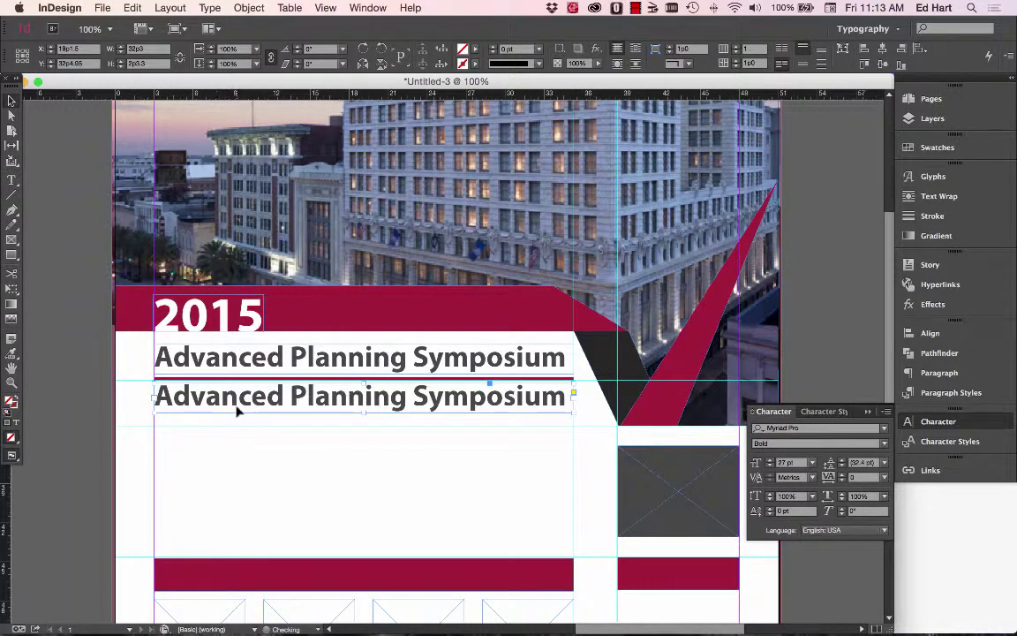
click(364, 397)
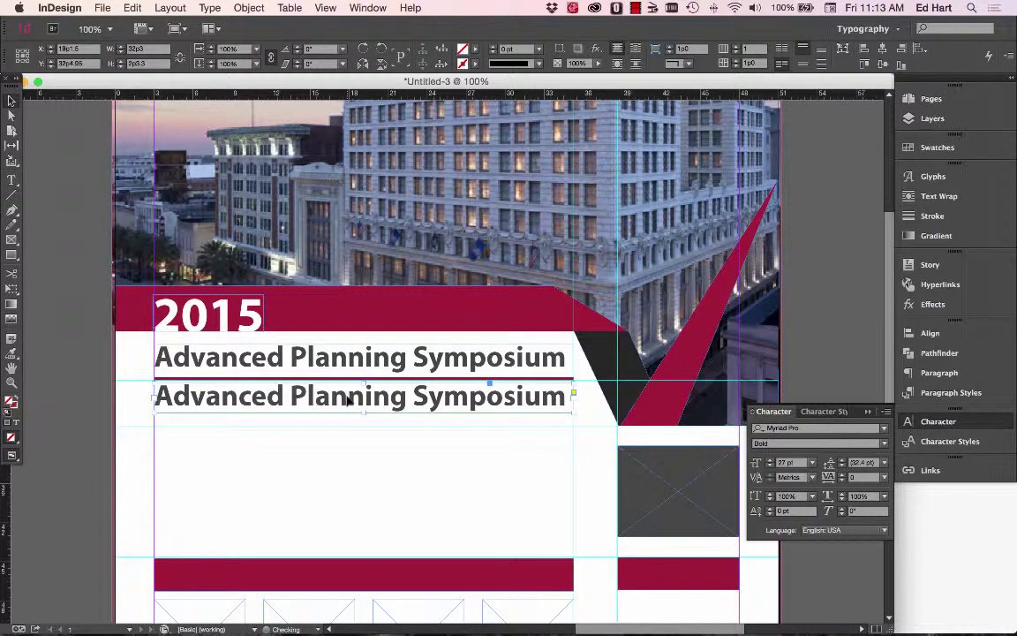
key(Delete)
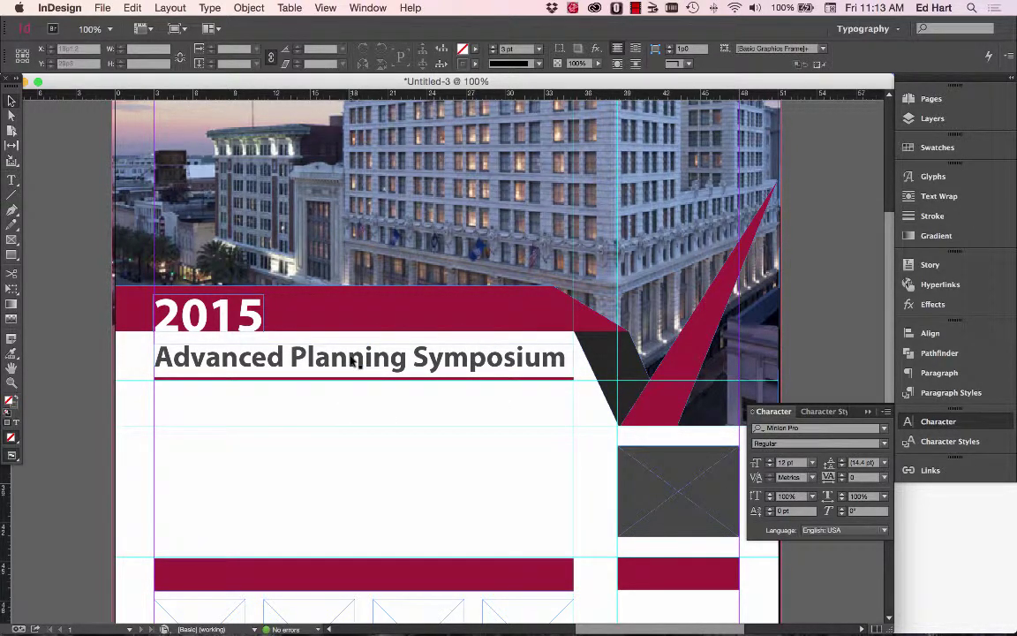
click(359, 344)
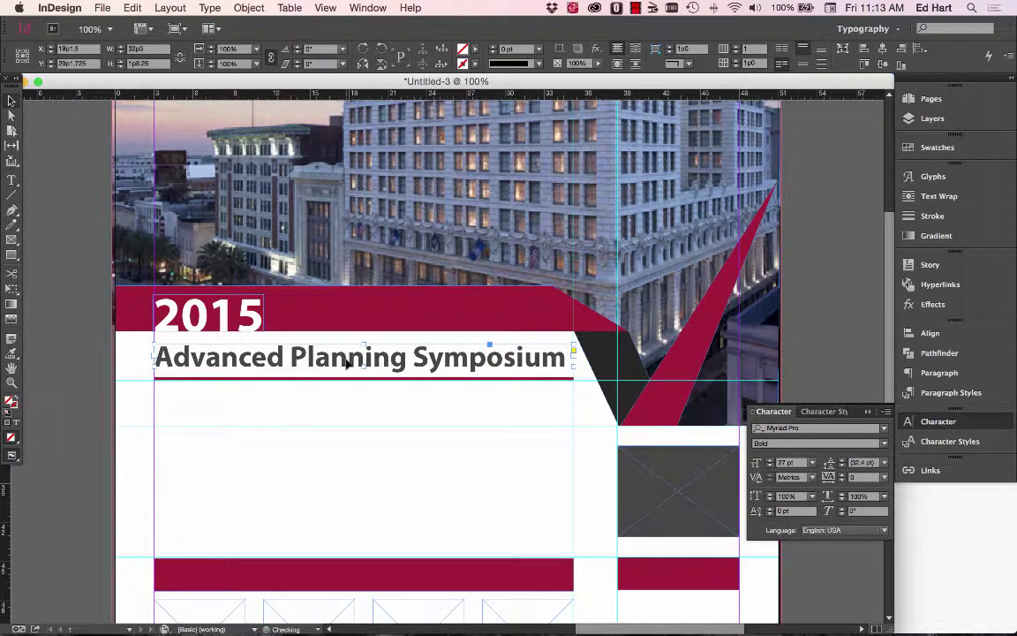
right_click(348, 363)
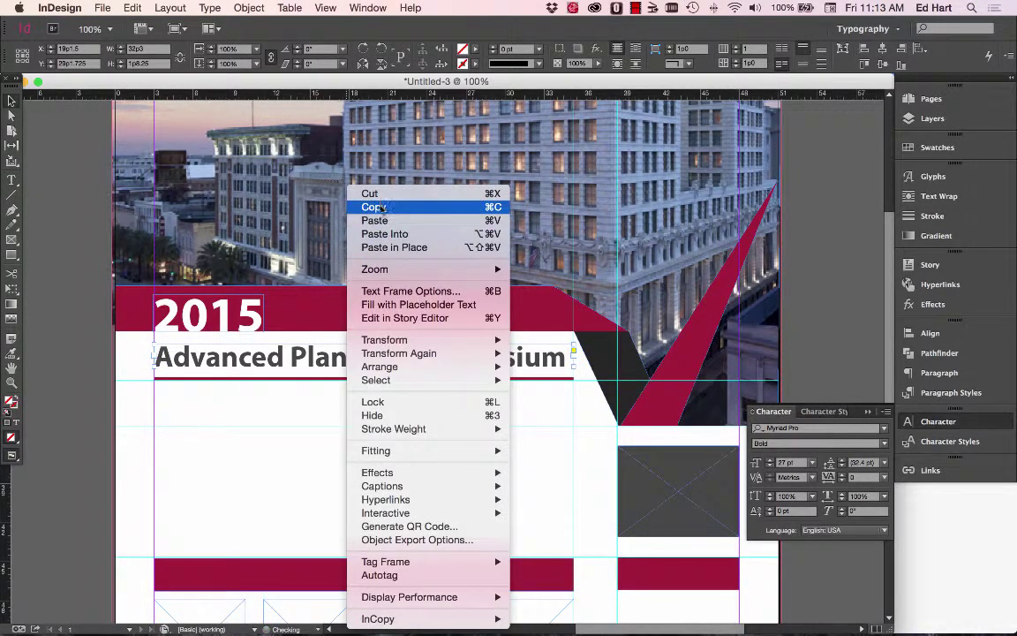
click(358, 207)
key(super+v)
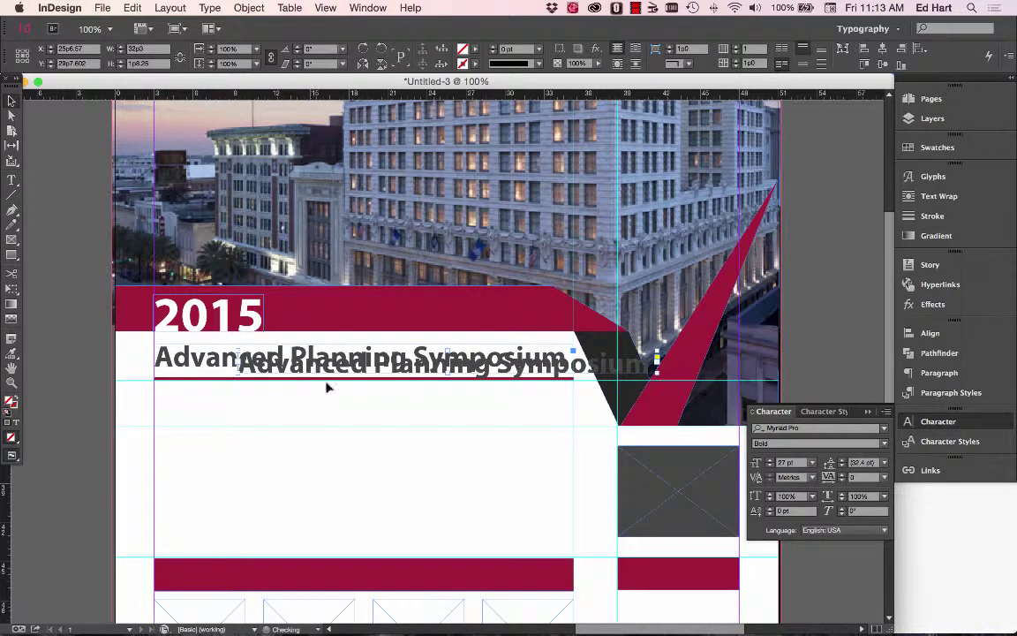
drag(332, 377, 253, 408)
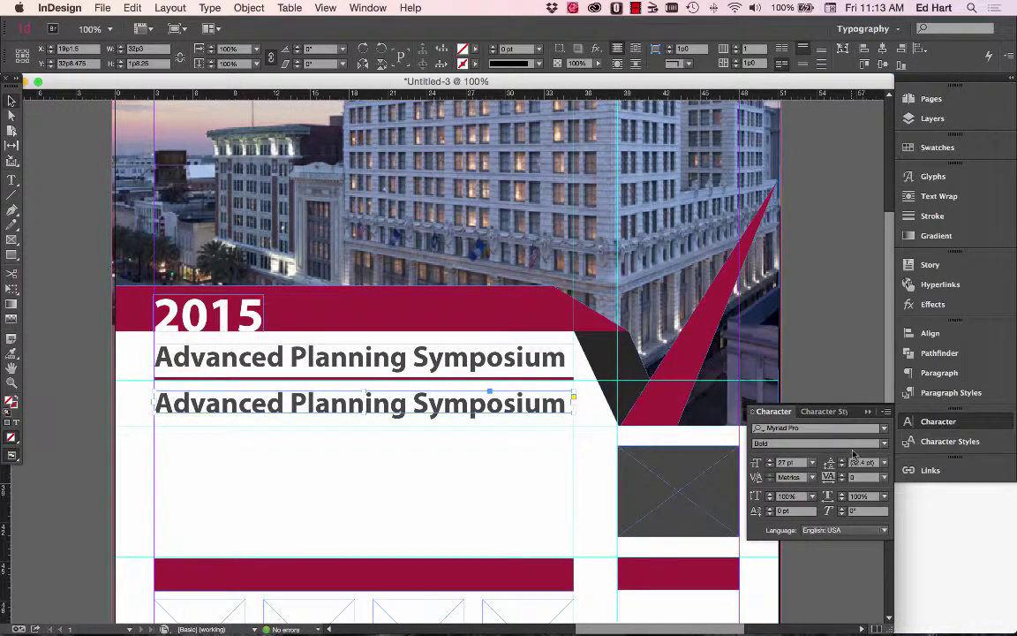
Set the copied headline in Myriad Pro Regular, matching the reference flyer.
key(super+Tab)
click(407, 303)
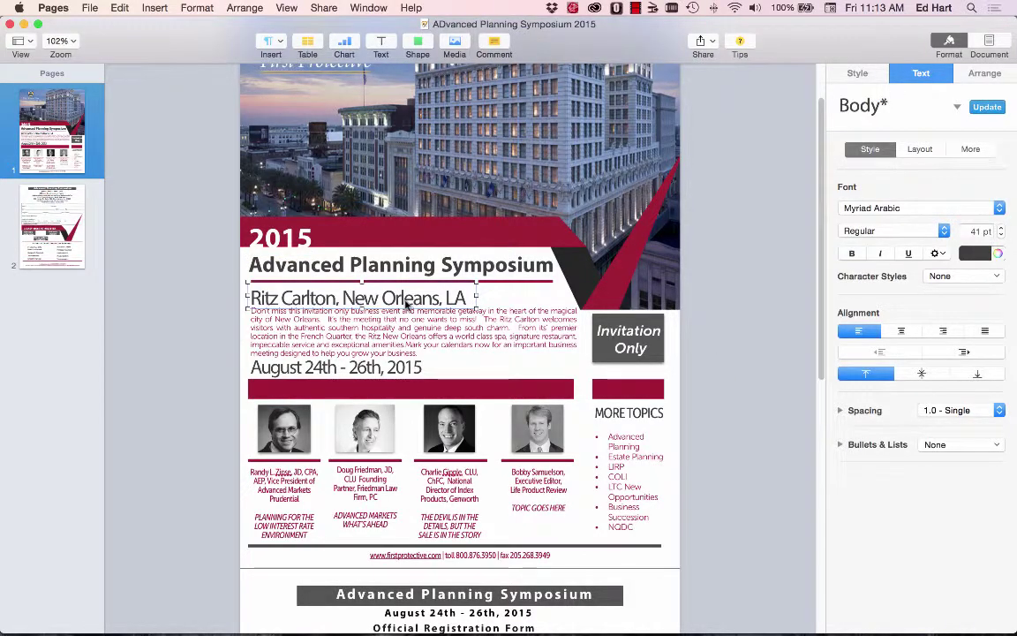
key(super+Tab)
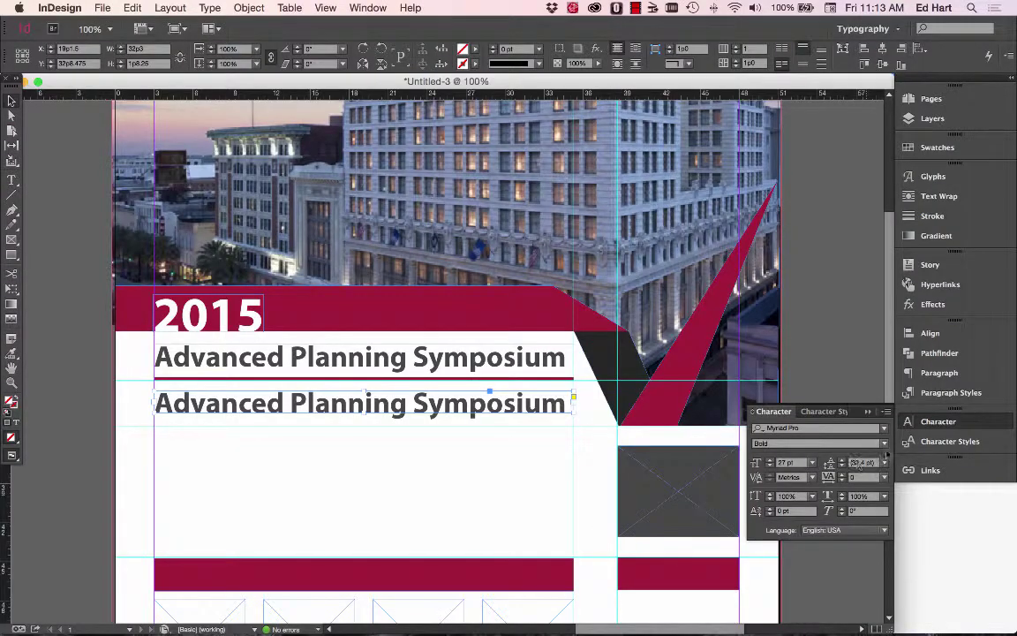
click(884, 444)
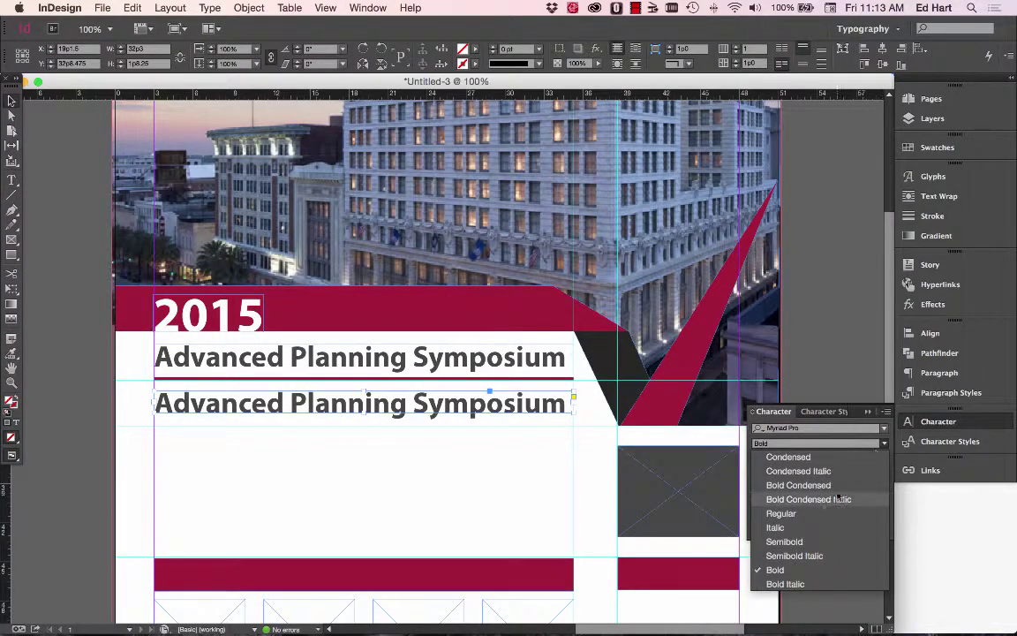
click(799, 513)
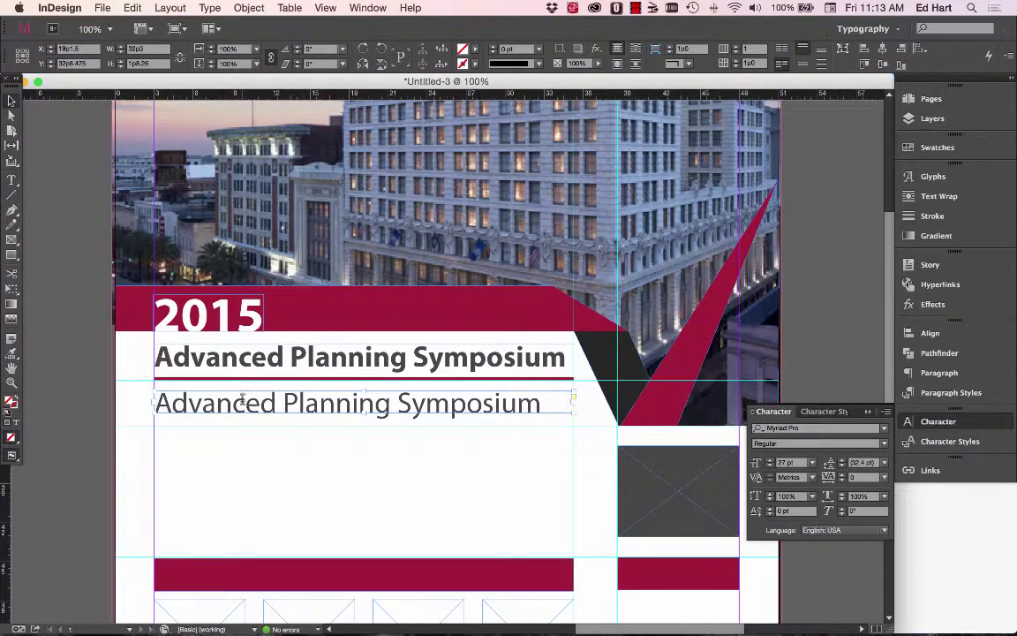
Replace the copied line's text with 'Ritz Carlton, New Orleans, LA'.
double_click(223, 400)
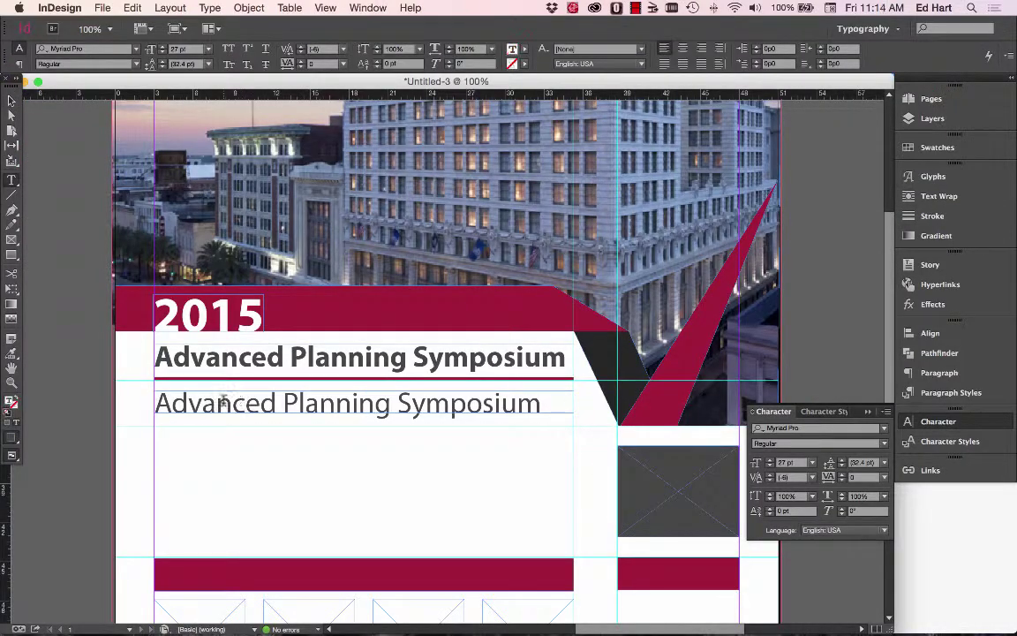
triple_click(223, 402)
text(R)
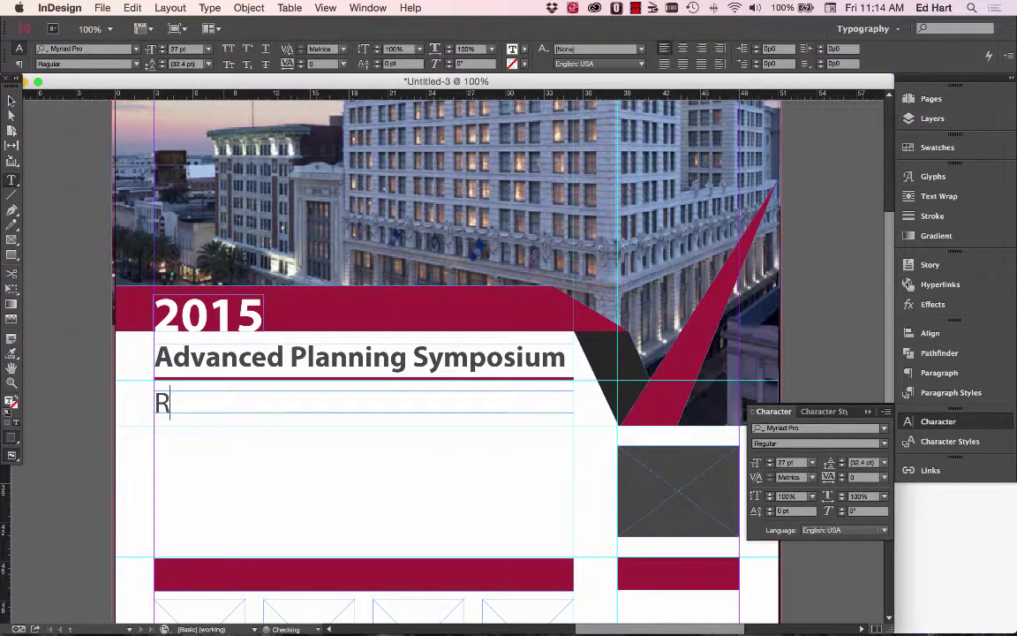
text(itz Ca)
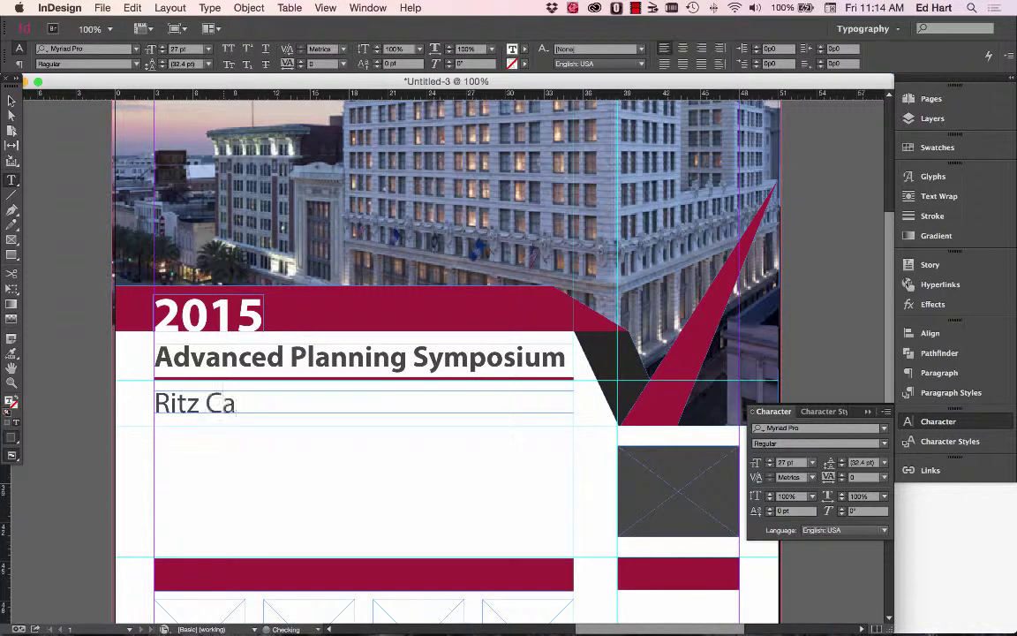
text(rlton, N)
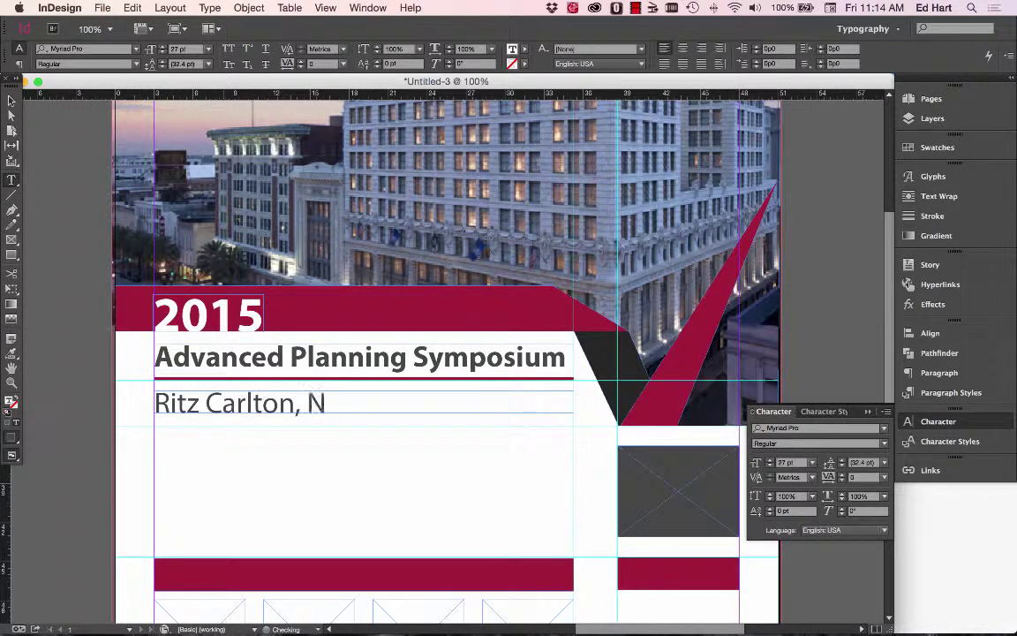
text(ew Orle)
key(BackSpace)
text(r)
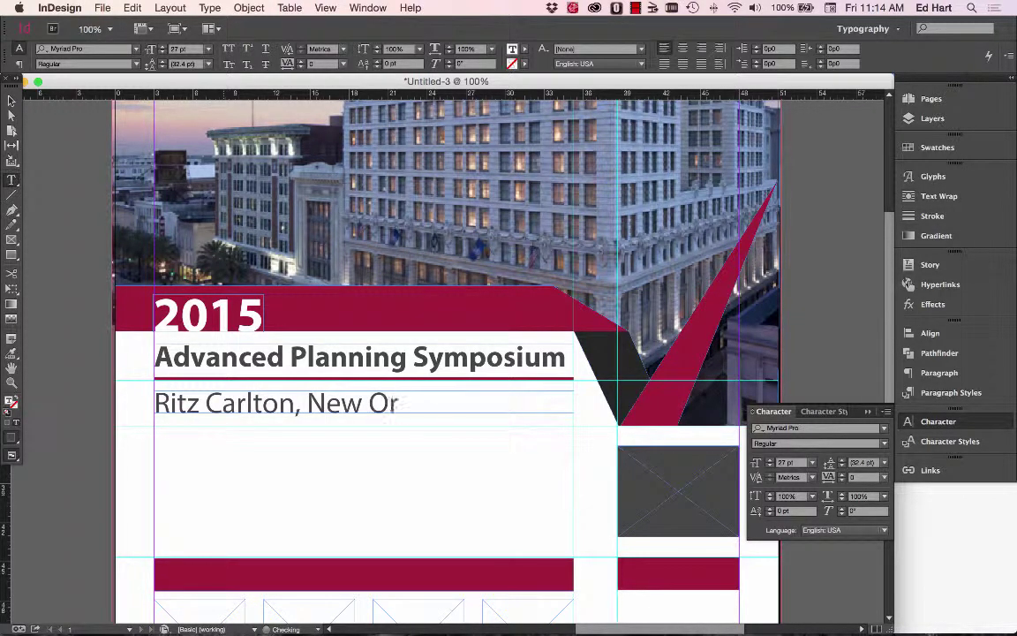
text(leans,)
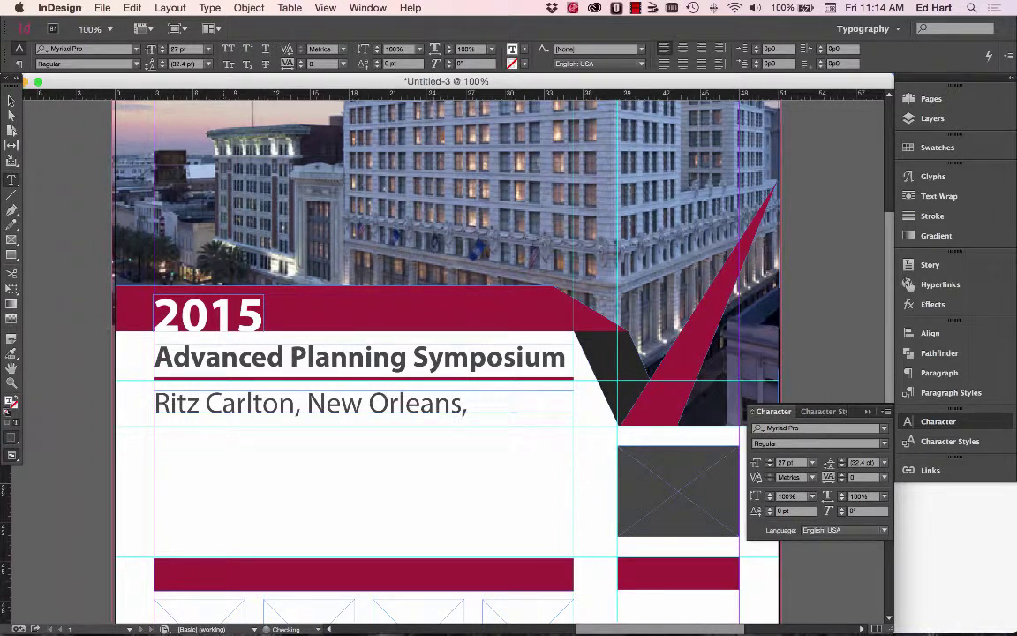
text( LA)
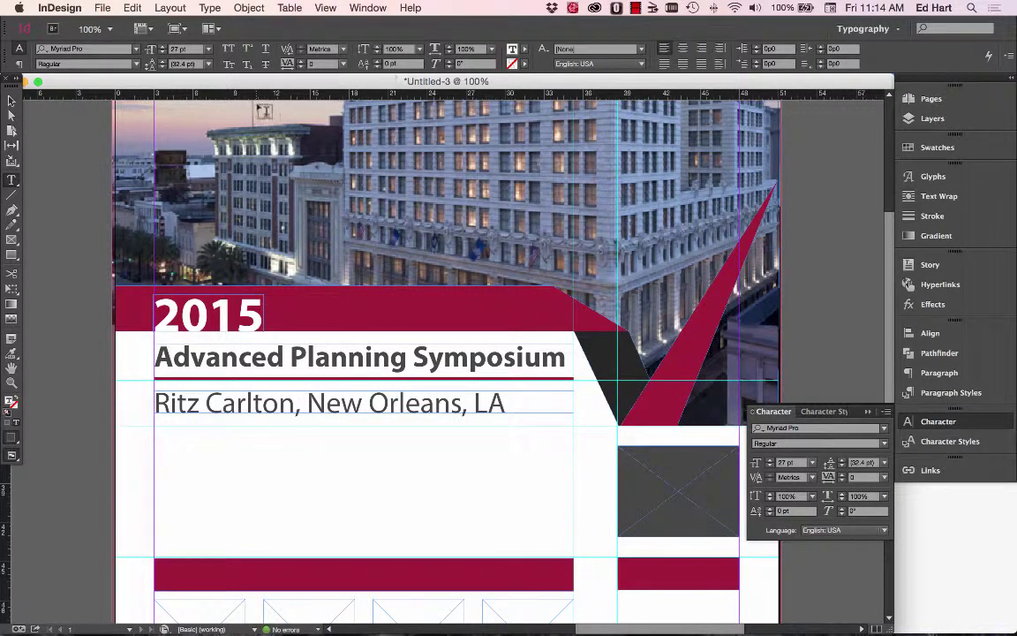
Set the Ritz Carlton line in the Myriad Pro Condensed style.
key(super+Tab)
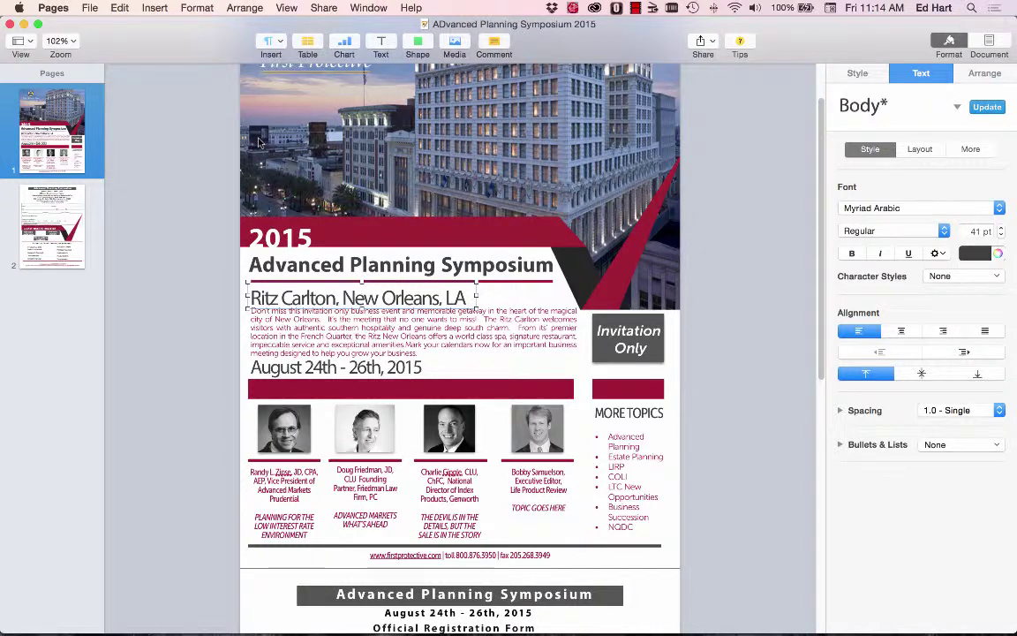
key(super+Tab)
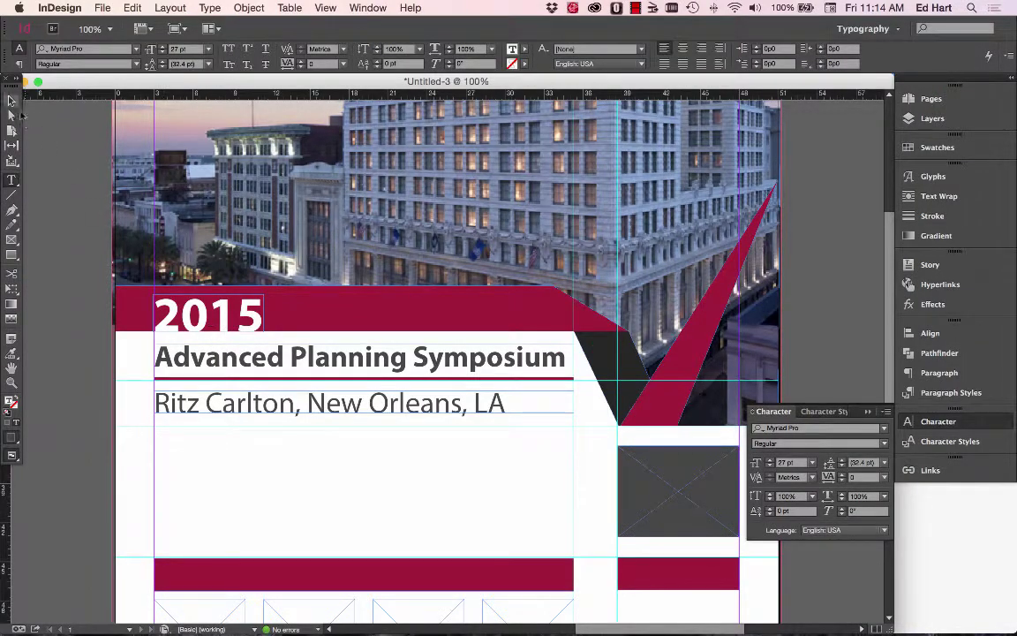
click(880, 446)
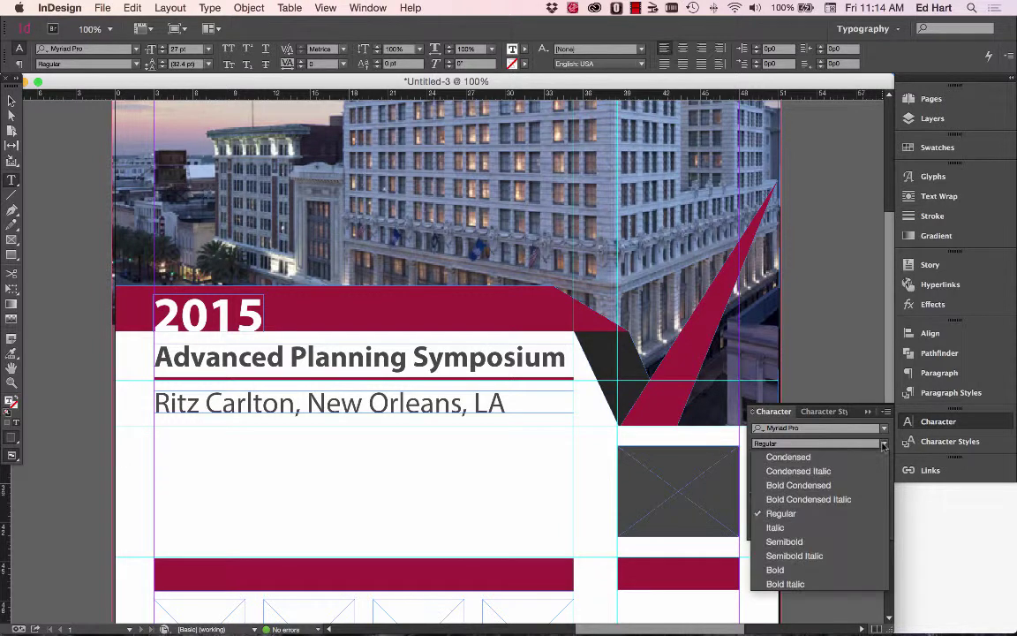
click(851, 458)
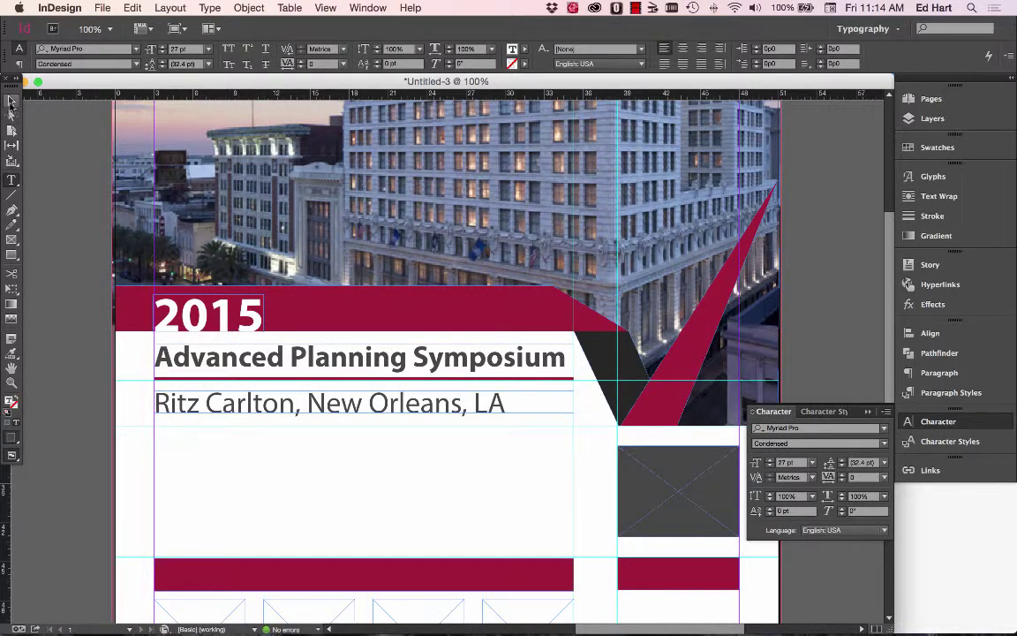
click(12, 101)
click(883, 443)
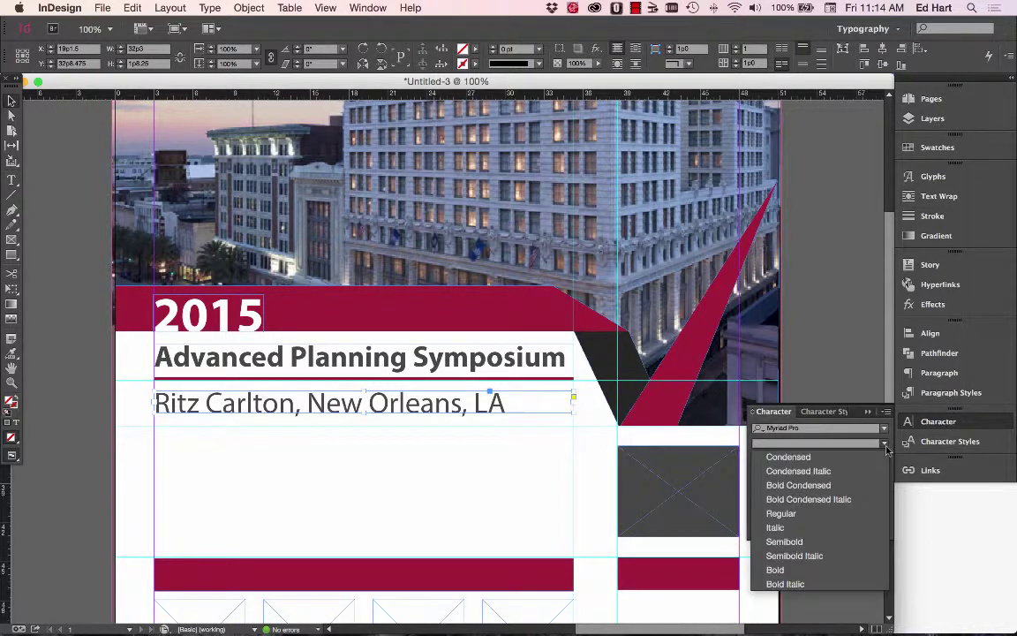
click(777, 454)
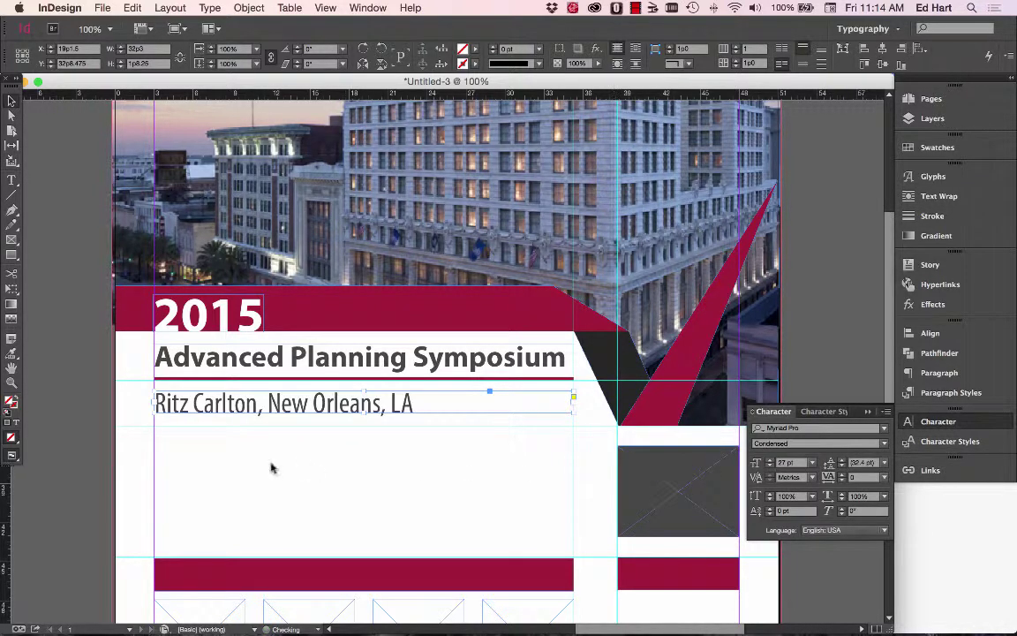
click(95, 429)
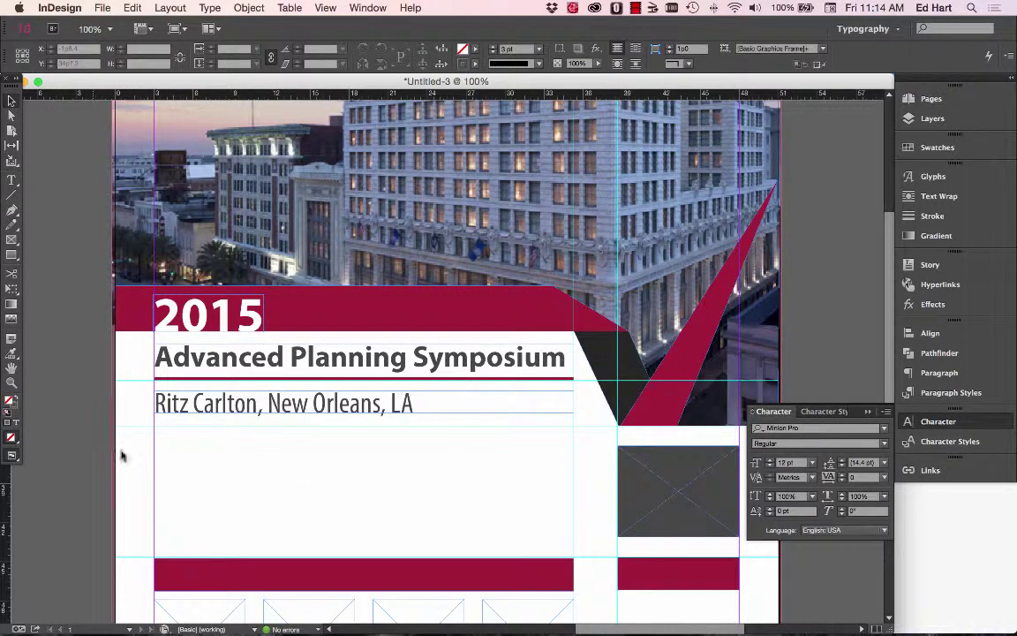
scroll(218, 429, down, 1)
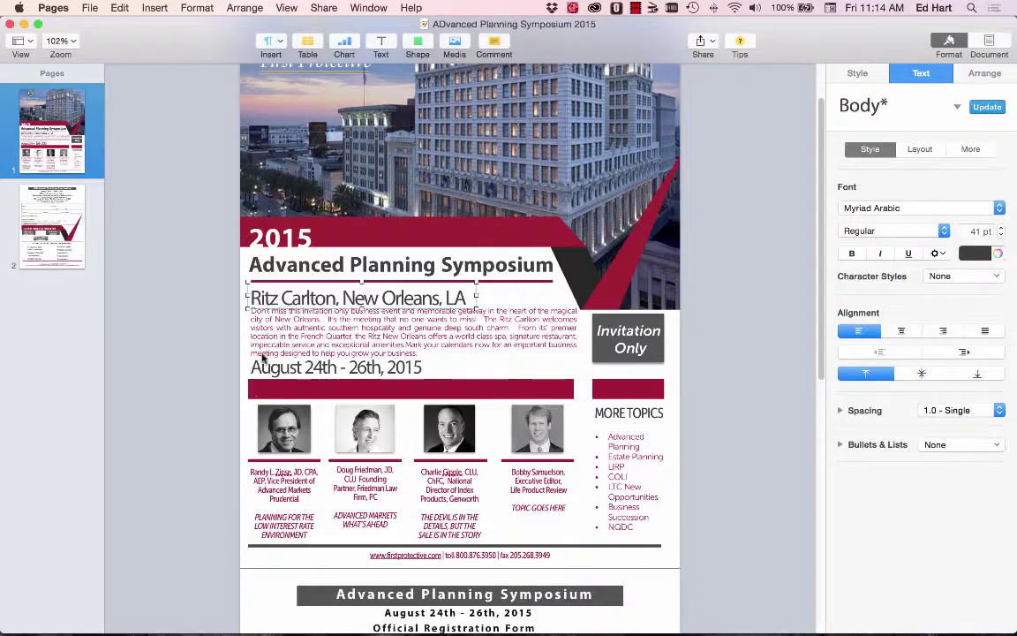
click(265, 340)
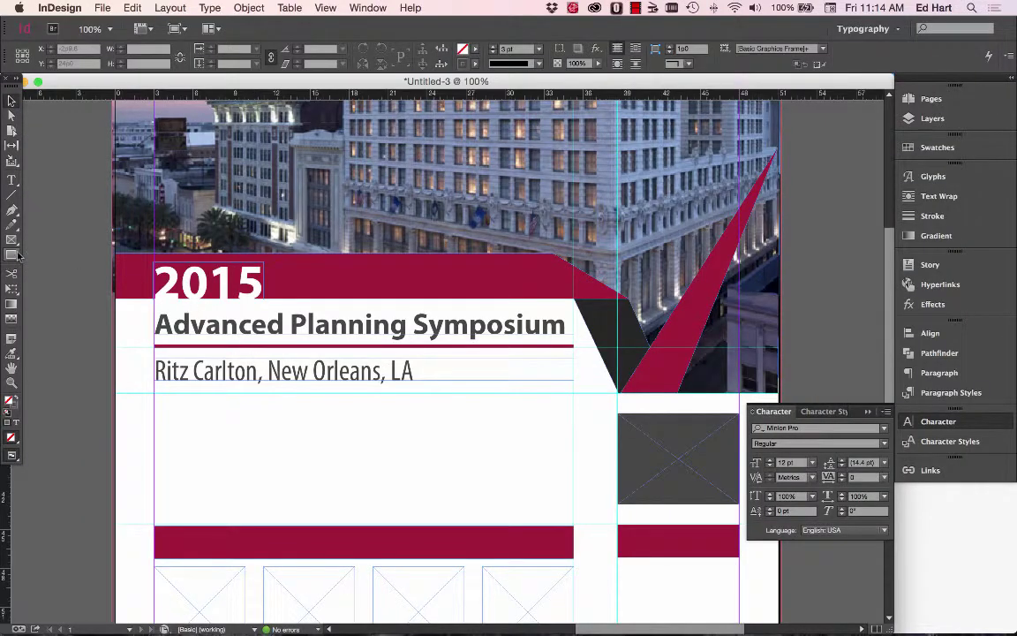
click(11, 256)
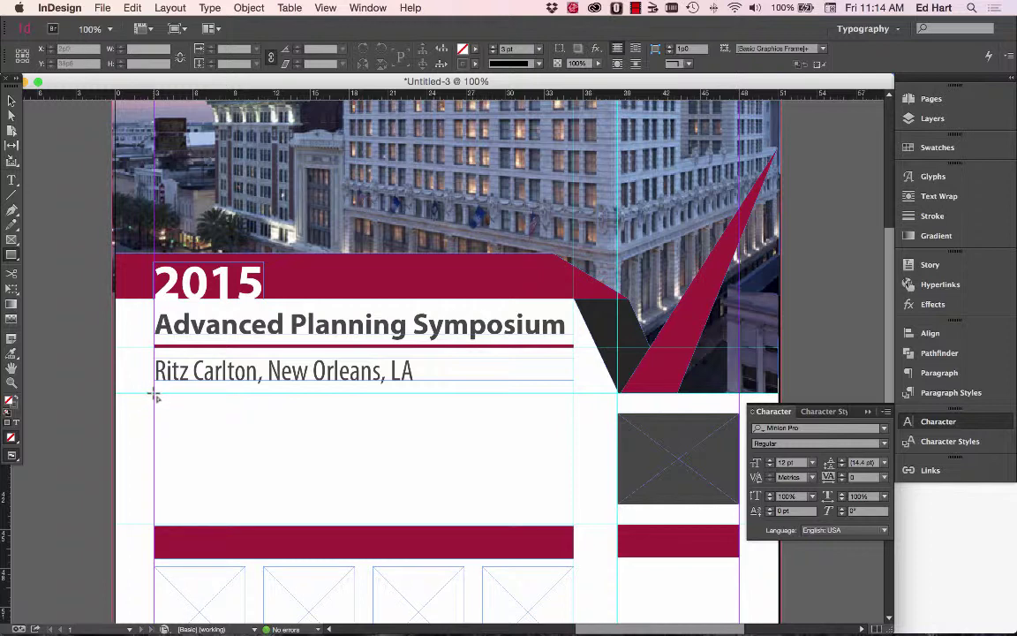
drag(156, 397, 572, 492)
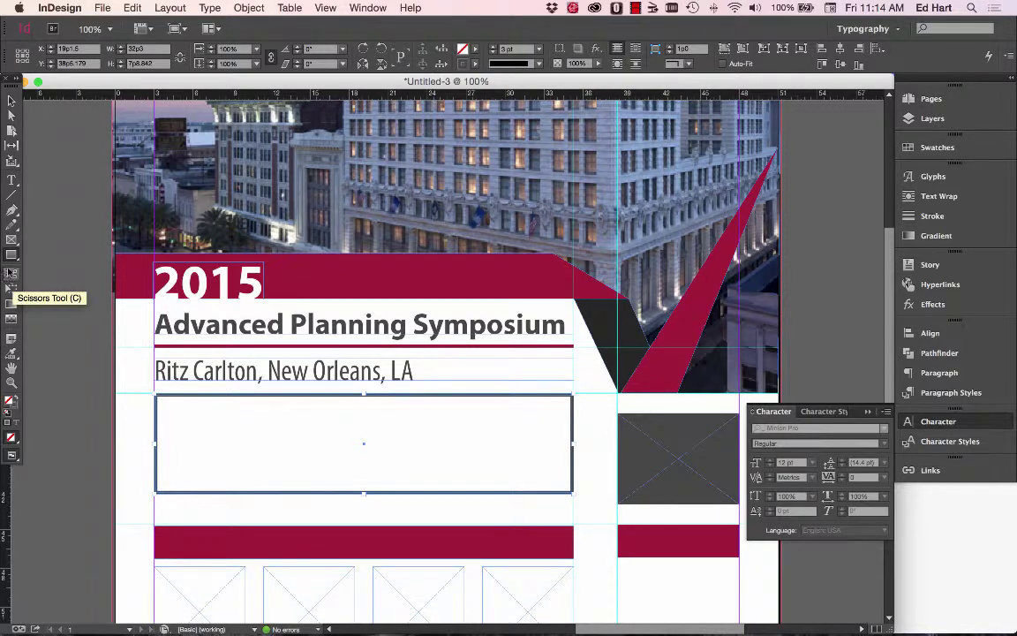
click(11, 240)
key(Delete)
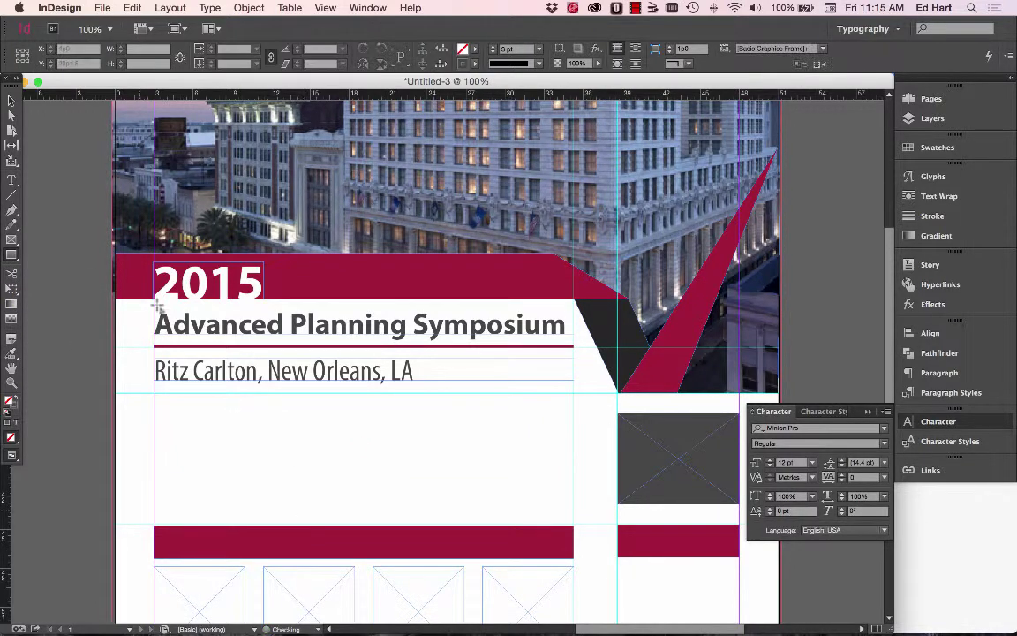
click(11, 180)
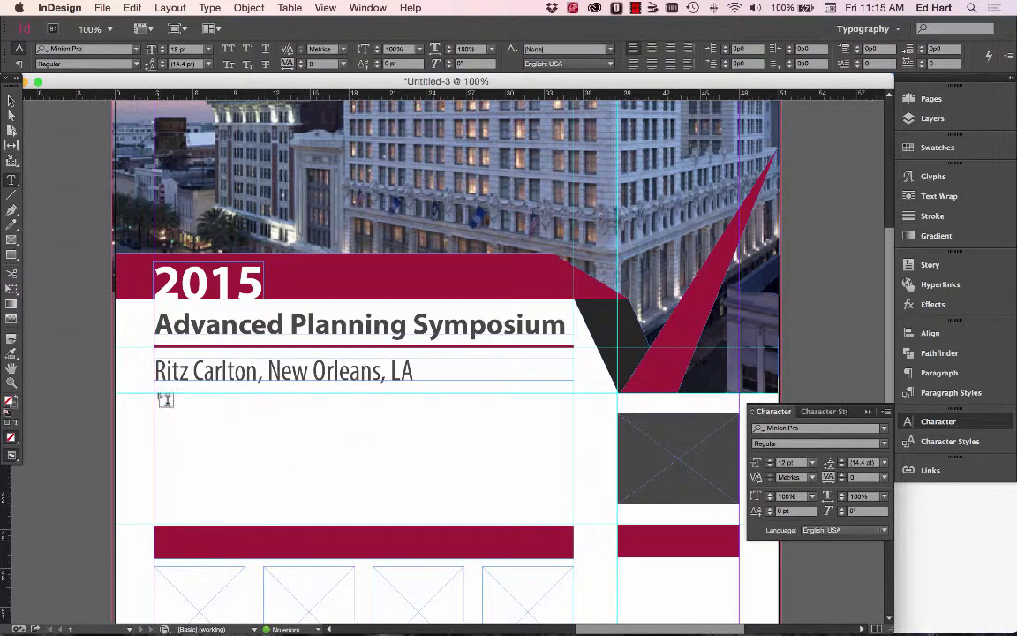
Draw a body frame below the location line and paste the invitation paragraph in Museo Sans 300.
drag(157, 396, 572, 491)
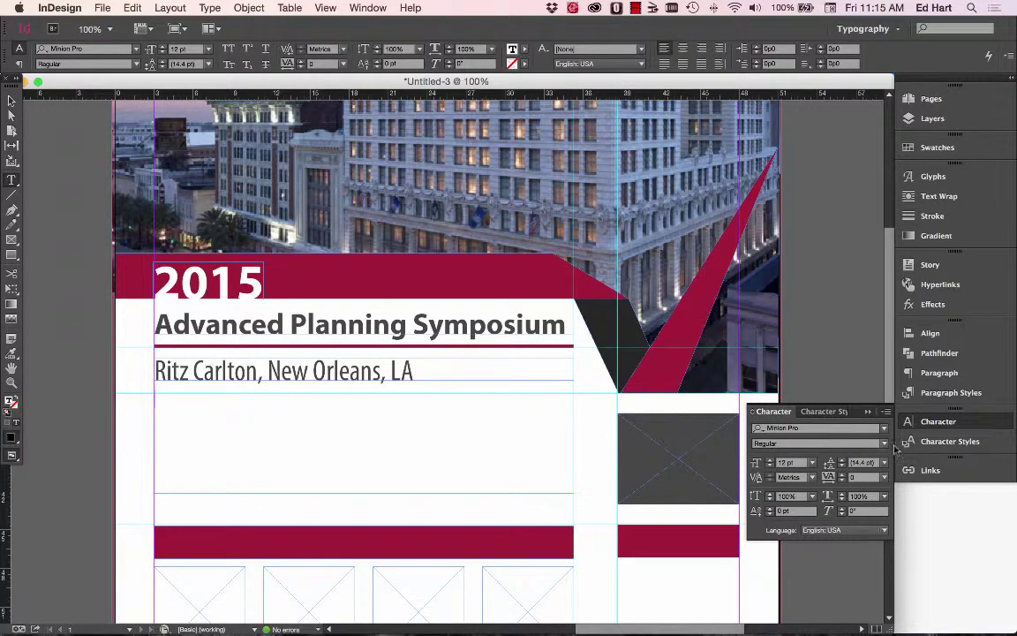
click(884, 430)
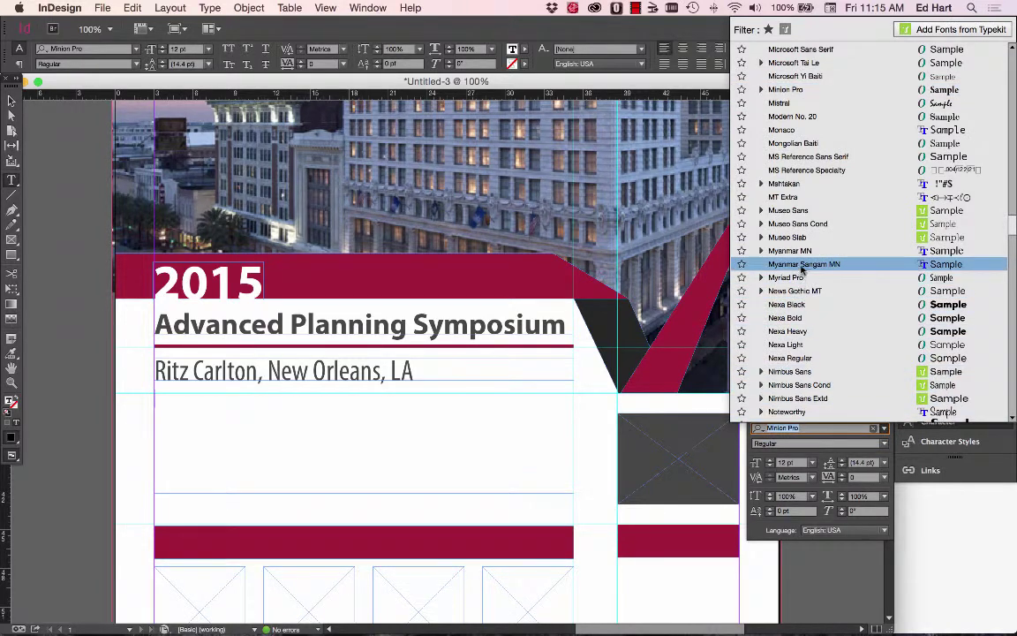
click(788, 210)
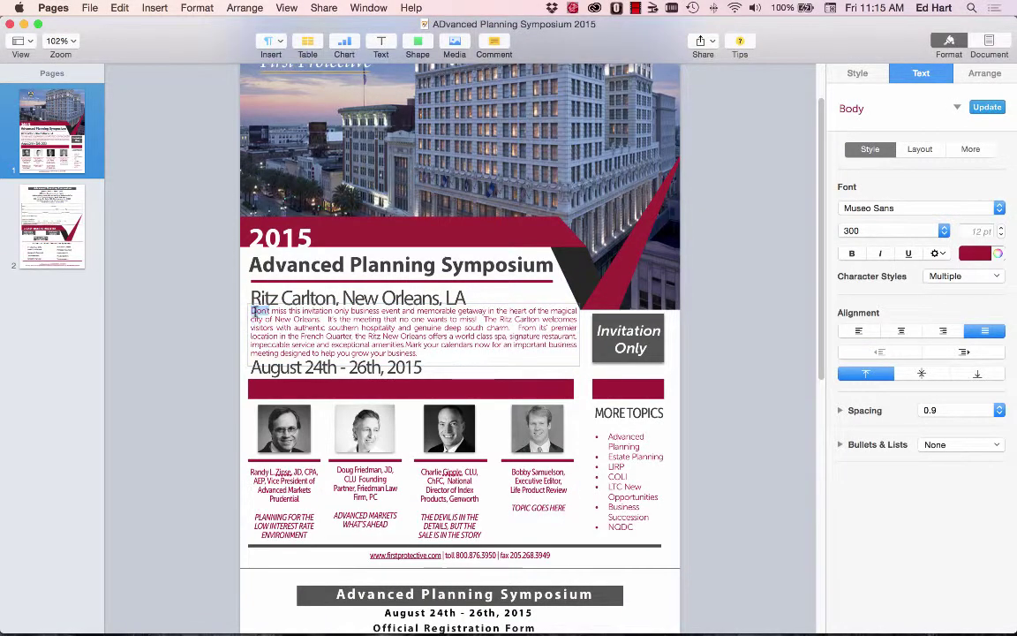
triple_click(254, 311)
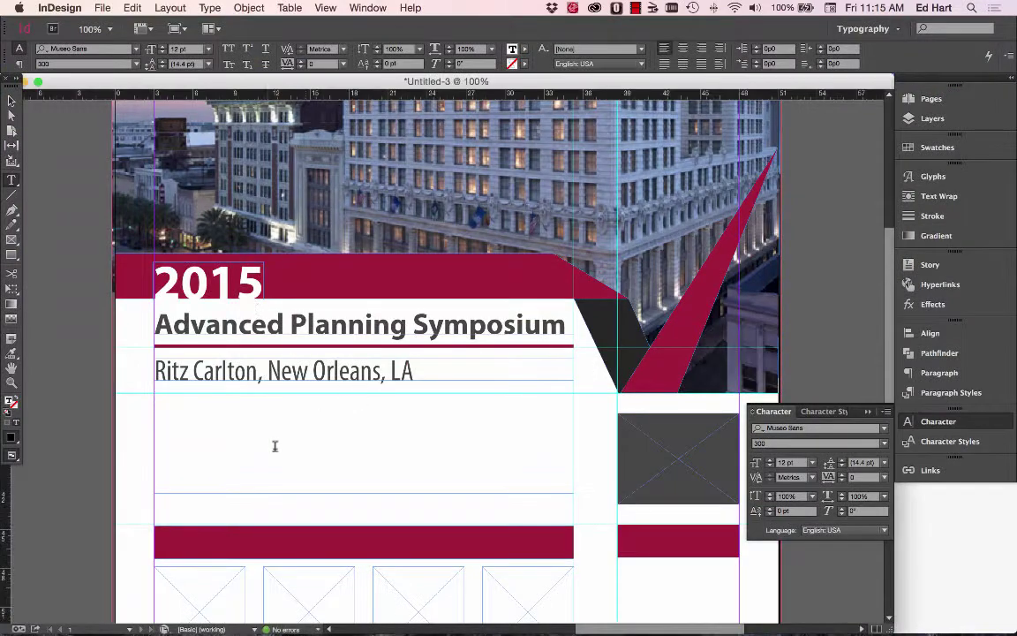
click(132, 8)
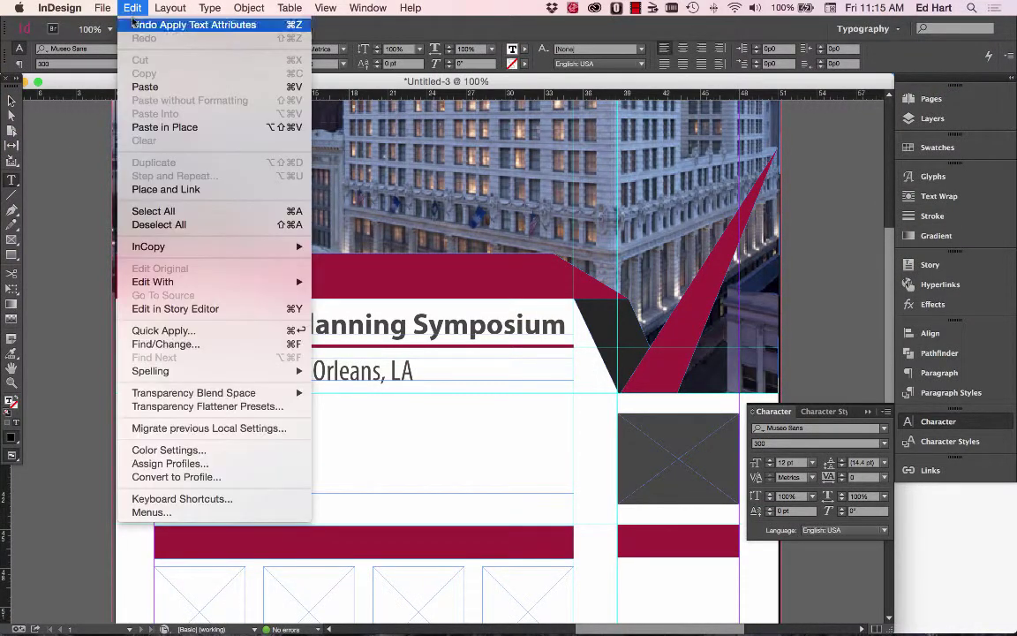
click(140, 86)
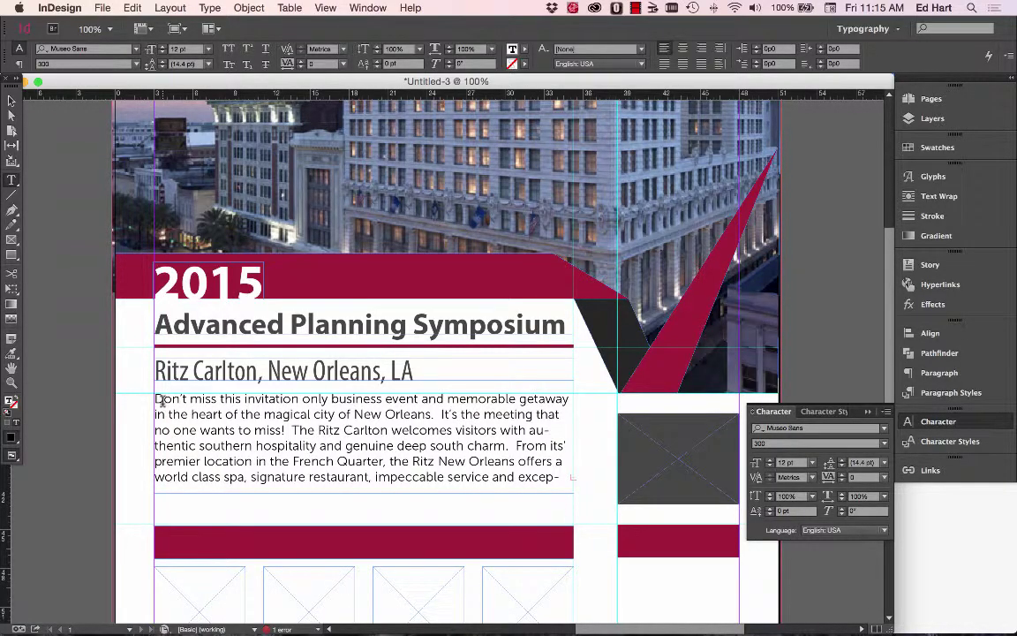
click(11, 100)
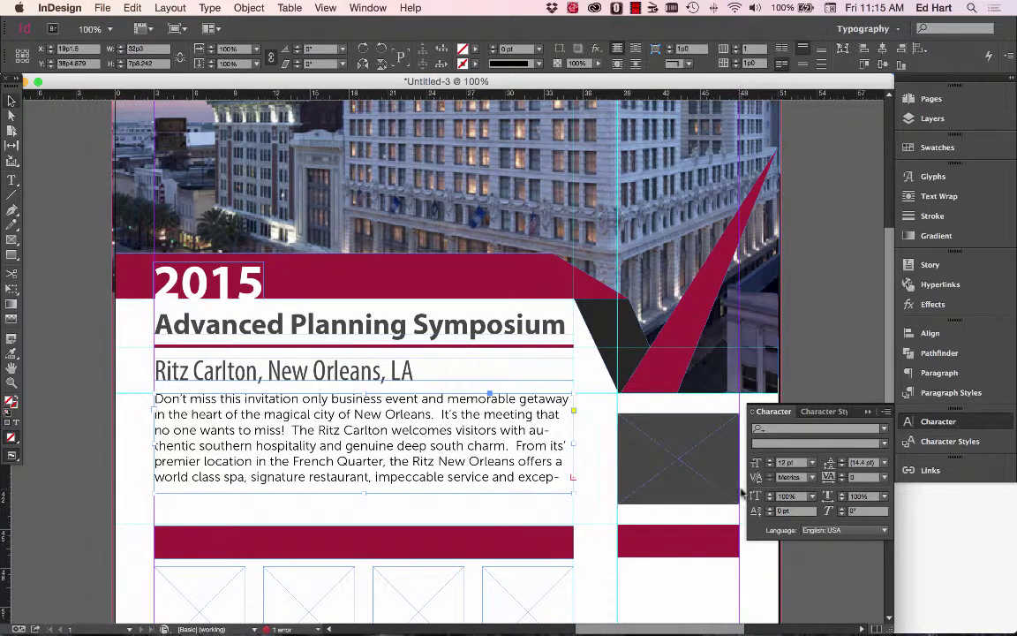
Set the invitation paragraph to 10 pt and colour its text maroon PANTONE 201 C.
click(769, 465)
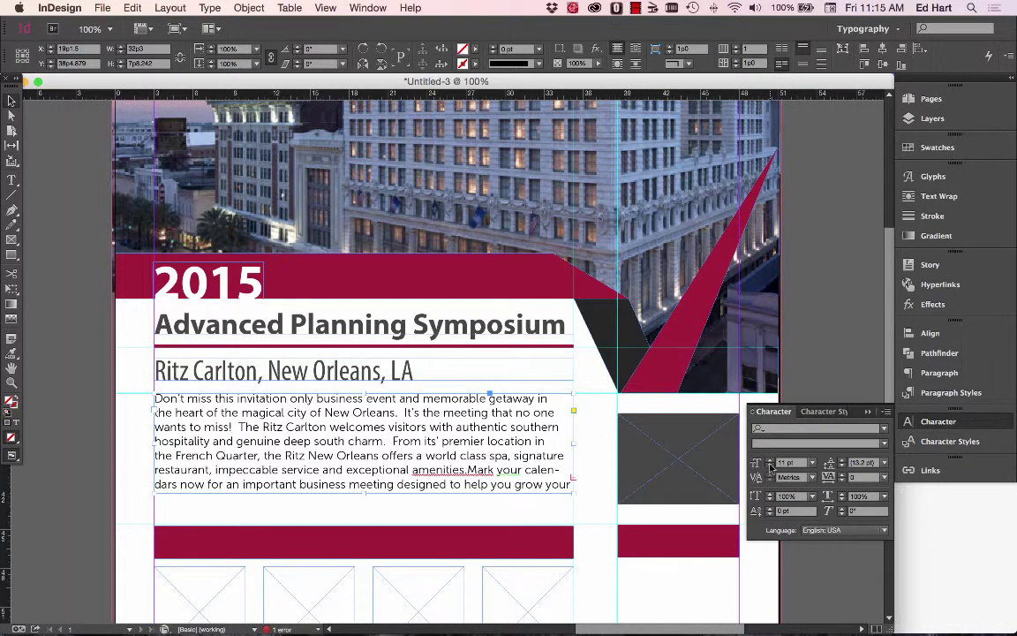
click(769, 465)
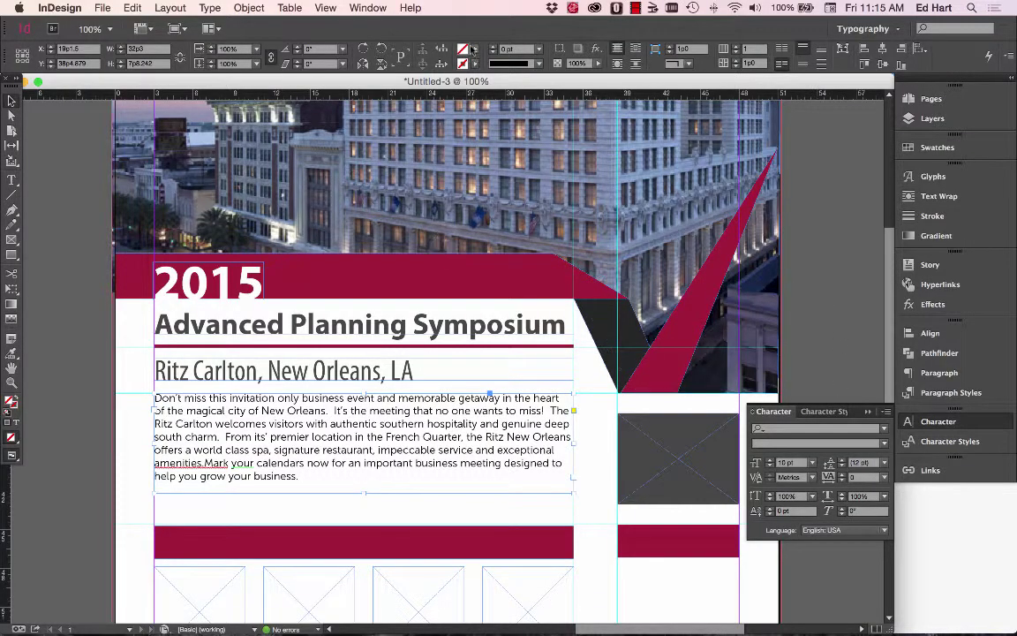
click(473, 50)
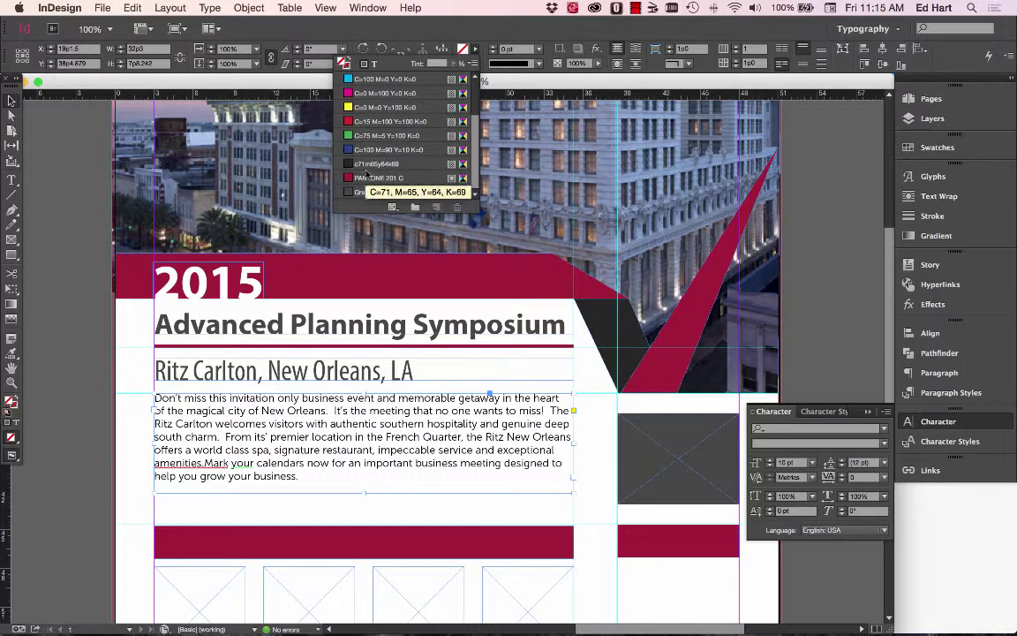
click(366, 180)
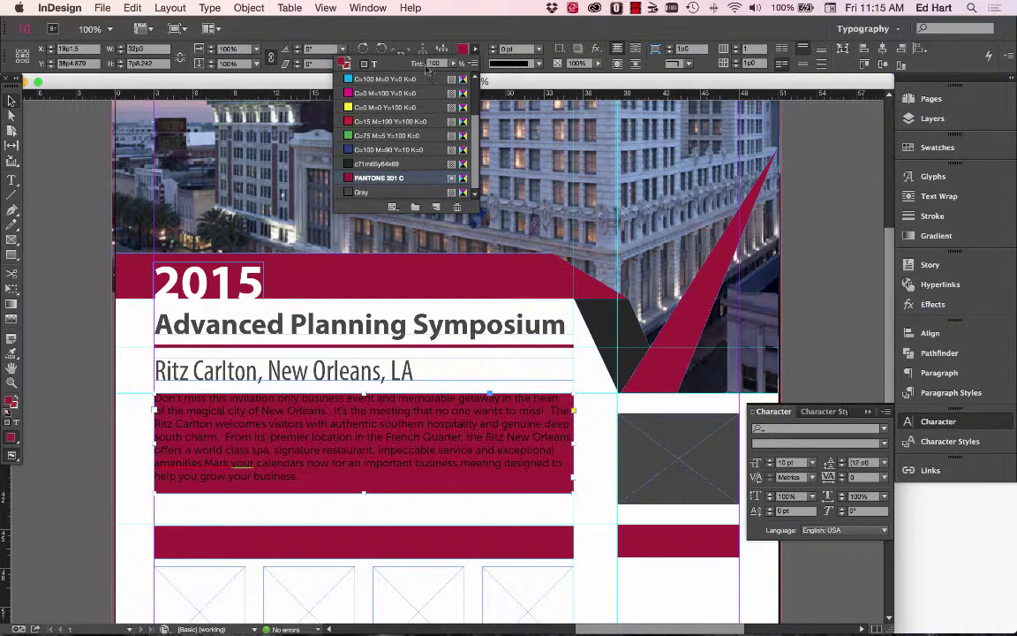
scroll(384, 92, up, 2)
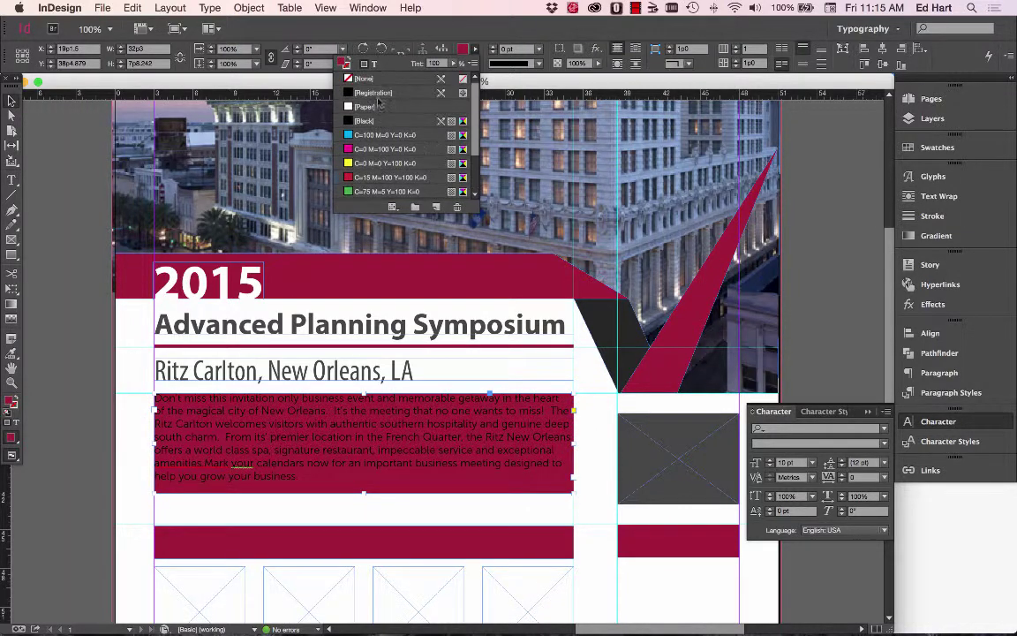
click(358, 79)
click(374, 64)
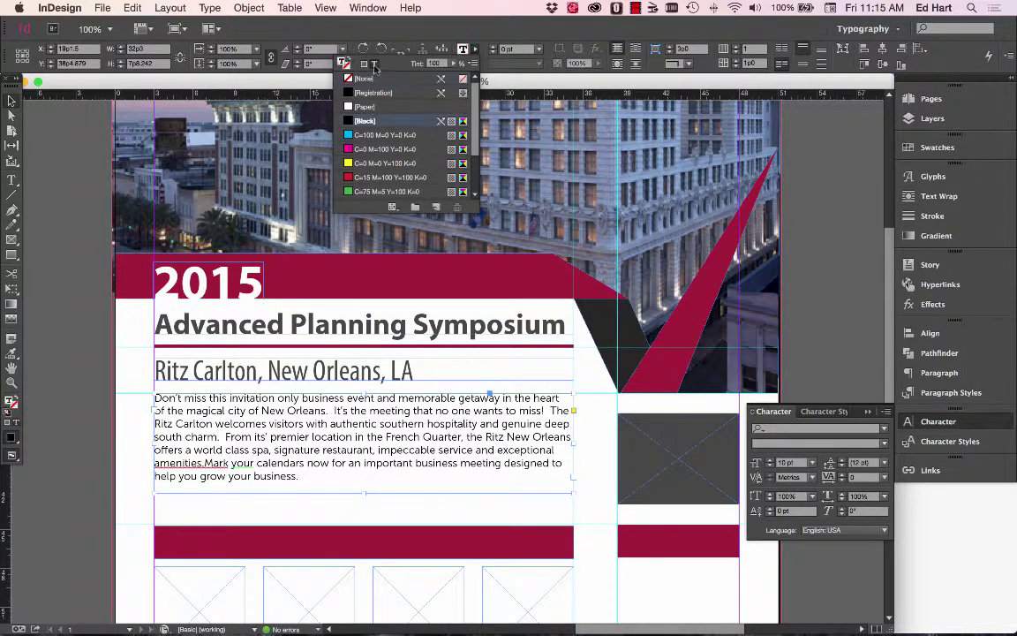
scroll(378, 155, down, 2)
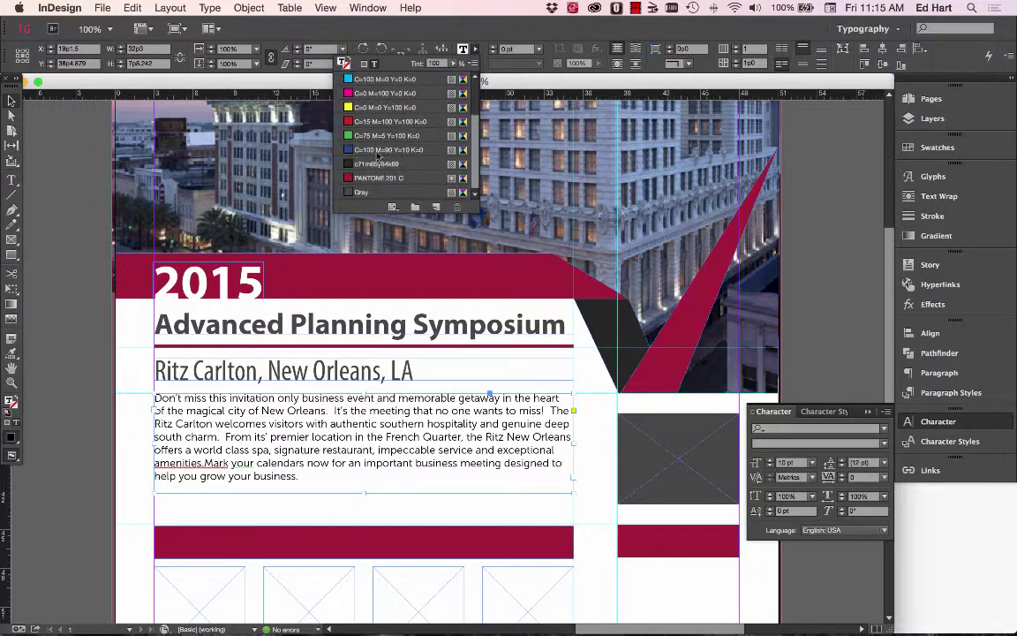
click(97, 379)
scroll(152, 419, down, 6)
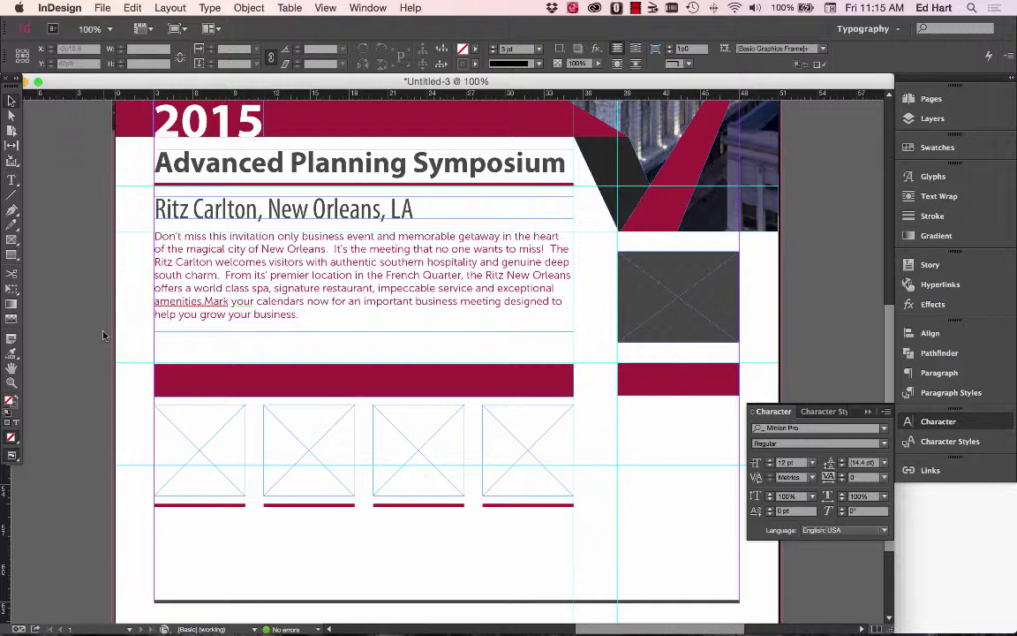
click(334, 289)
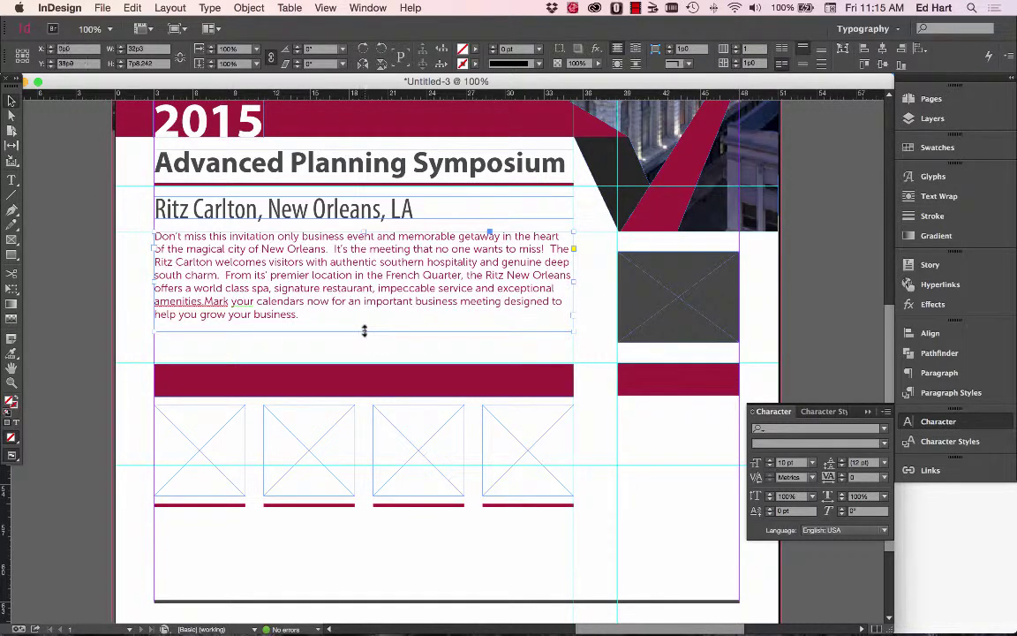
click(115, 296)
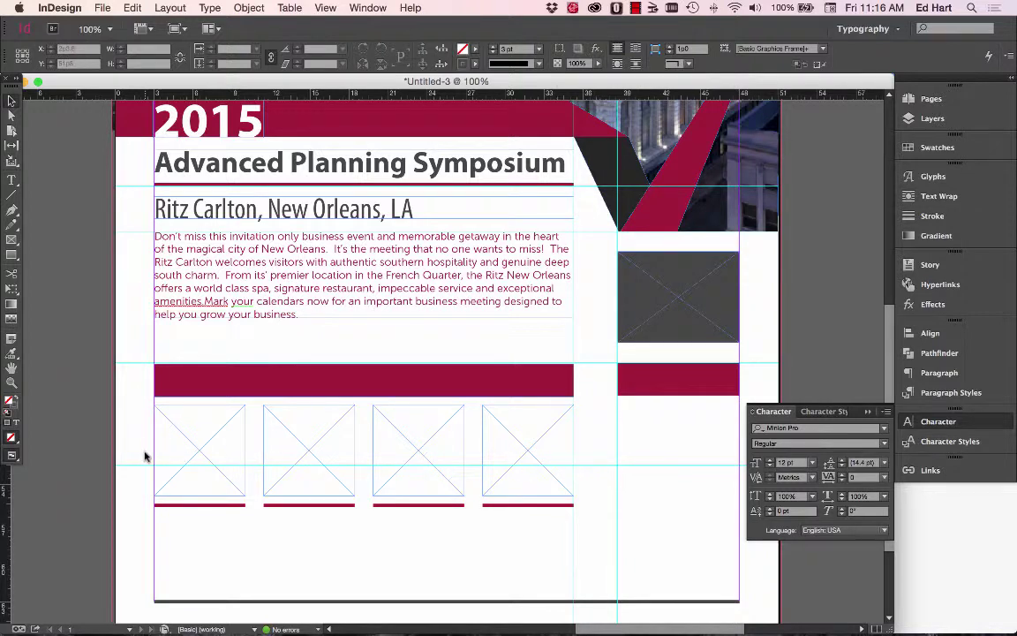
In Finder, open the Advanced Planning folder via Dropbox > First Protective.
key(super+Tab)
key(super+Tab)
key(super+Tab)
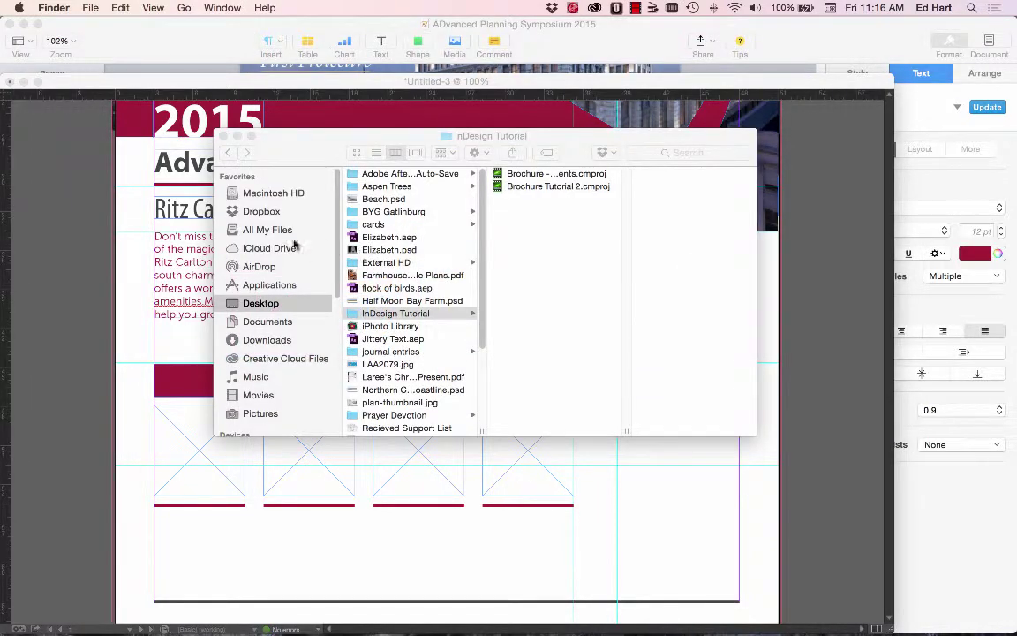
click(263, 212)
click(275, 212)
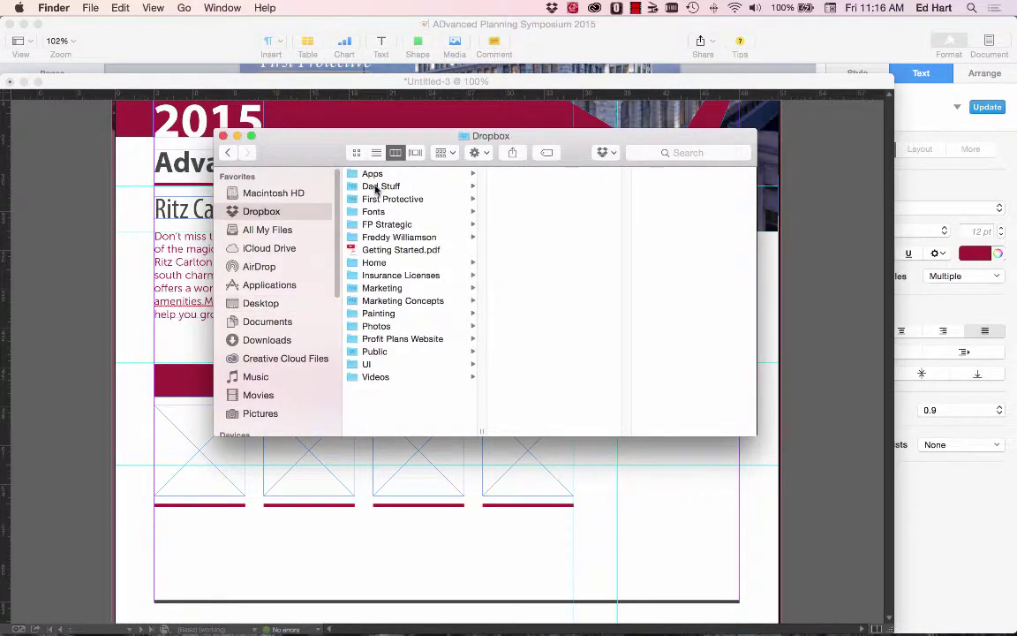
click(390, 199)
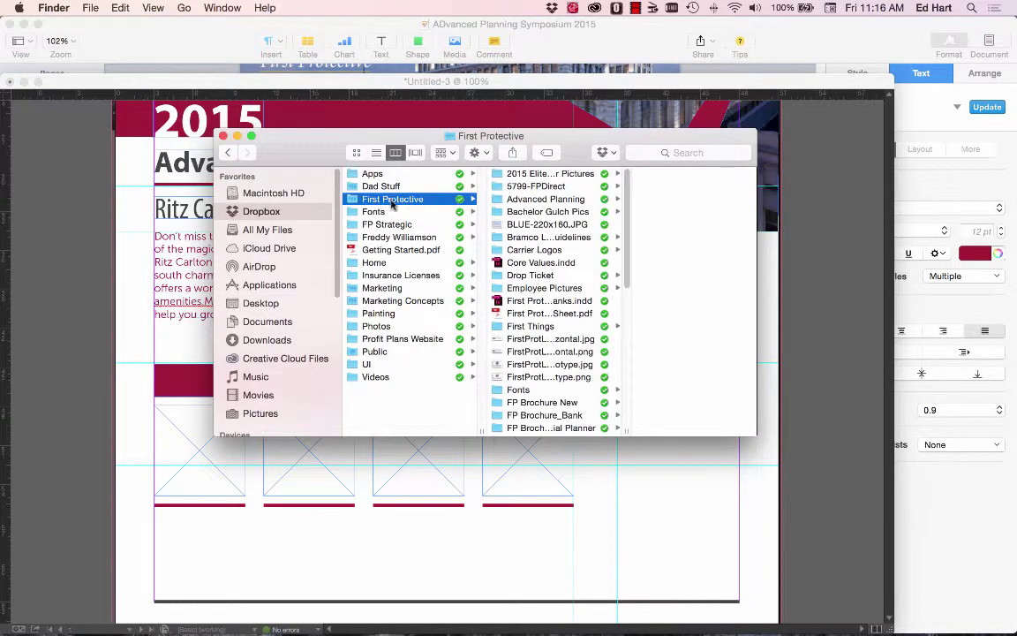
click(499, 198)
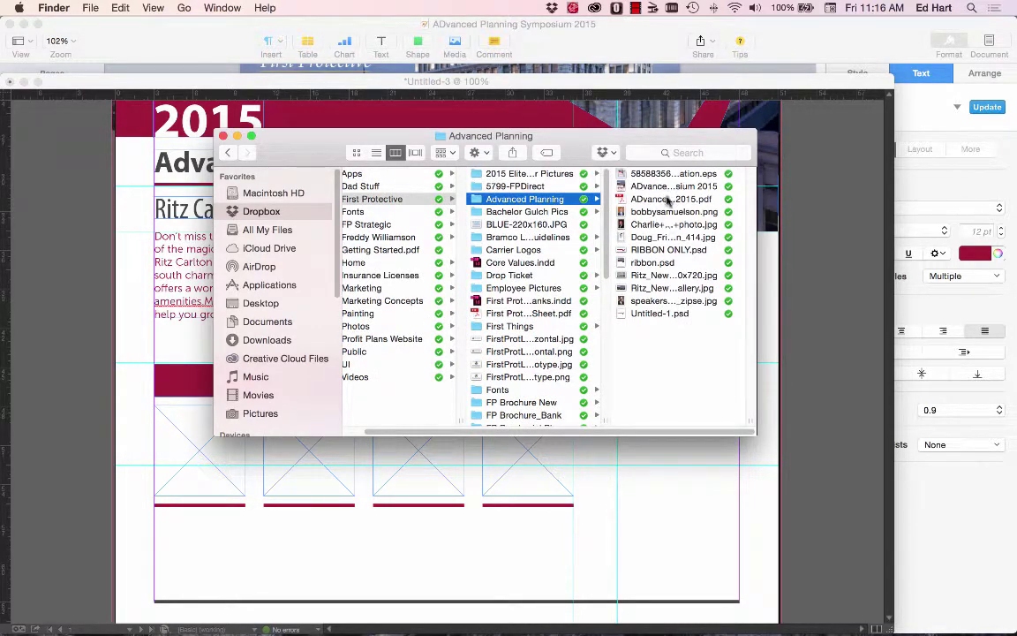
Move the Advanced Planning window up and right, then return to the InDesign flyer.
key(super+Tab)
key(super+Tab)
key(super+Tab)
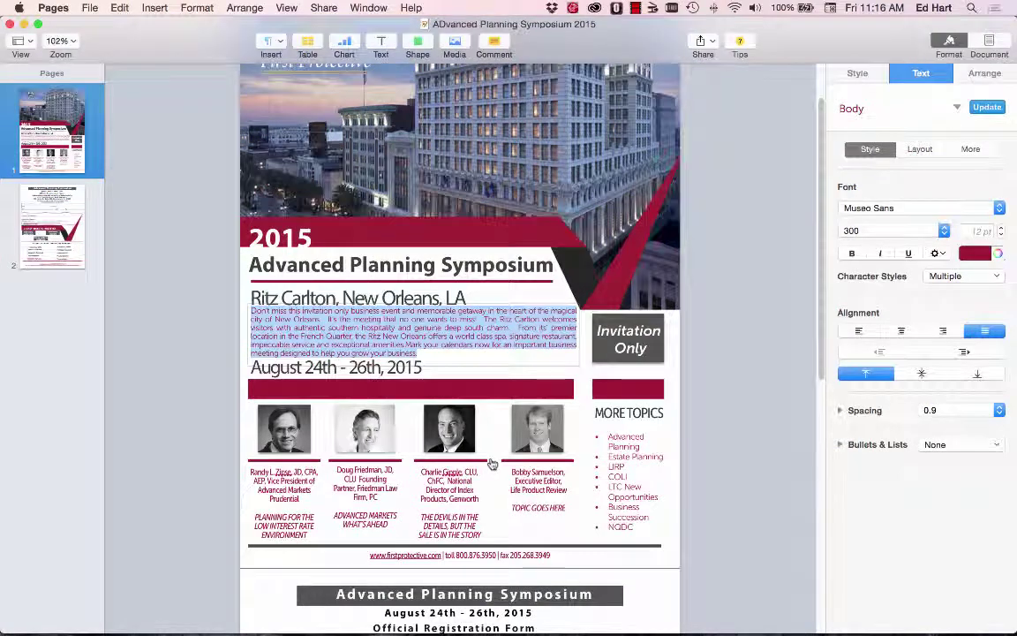
key(super+Tab)
key(super+Tab)
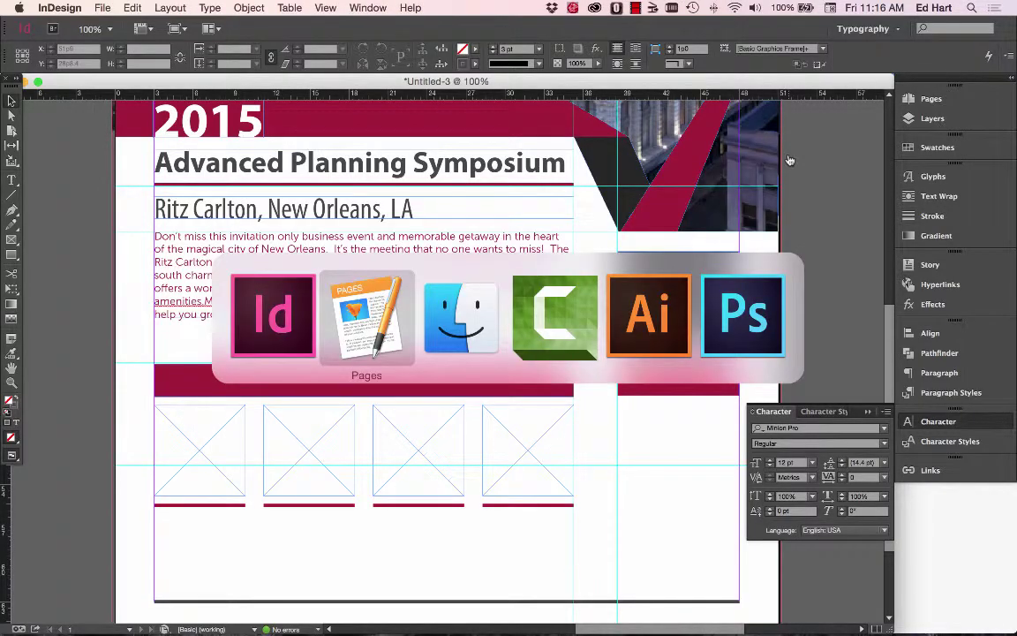
key(super+Tab)
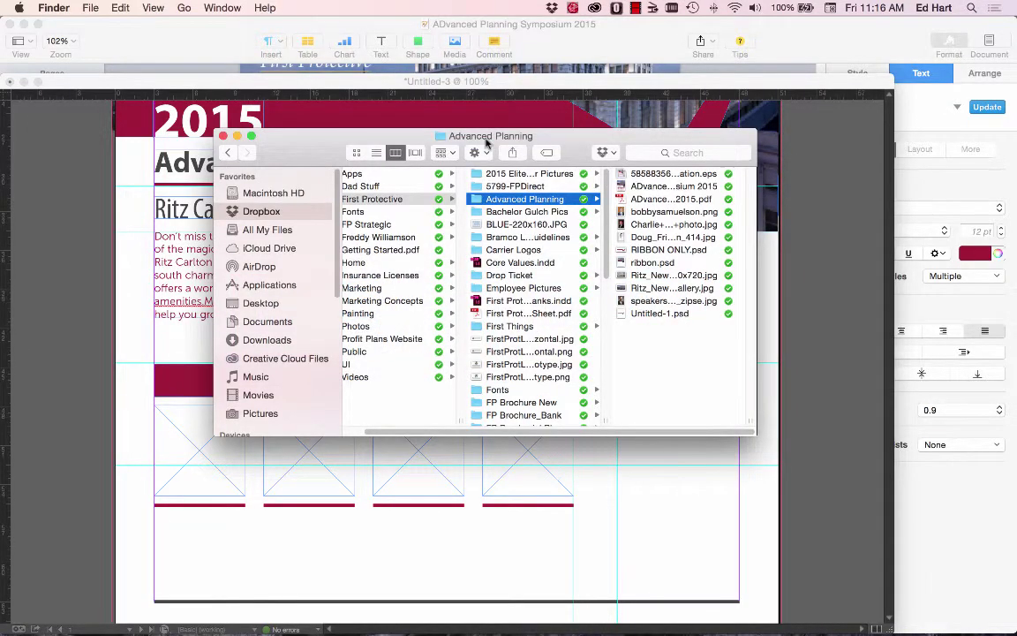
drag(428, 132, 558, 77)
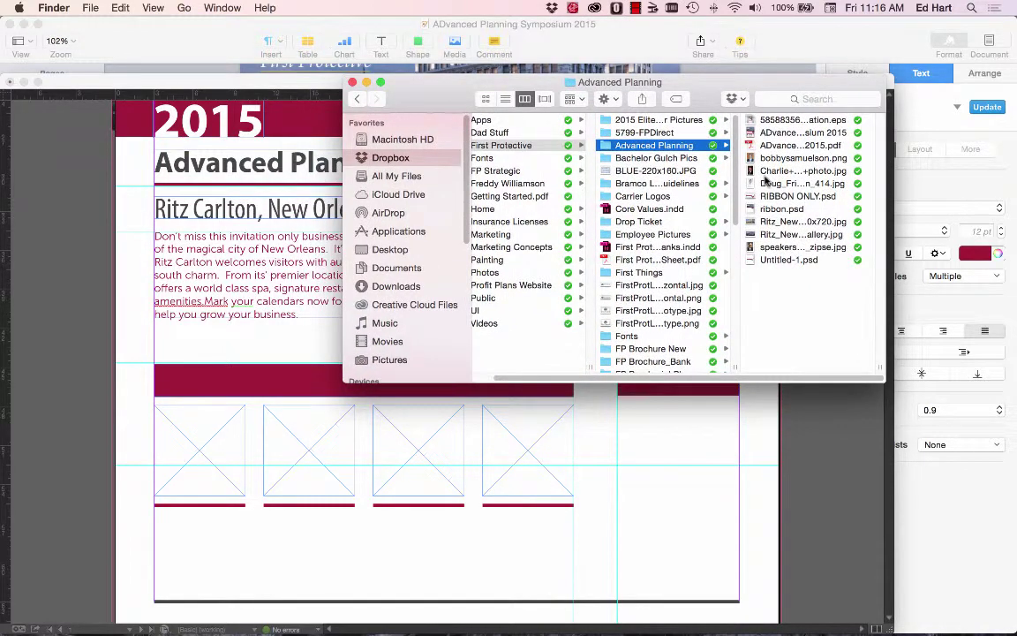
key(super+Tab)
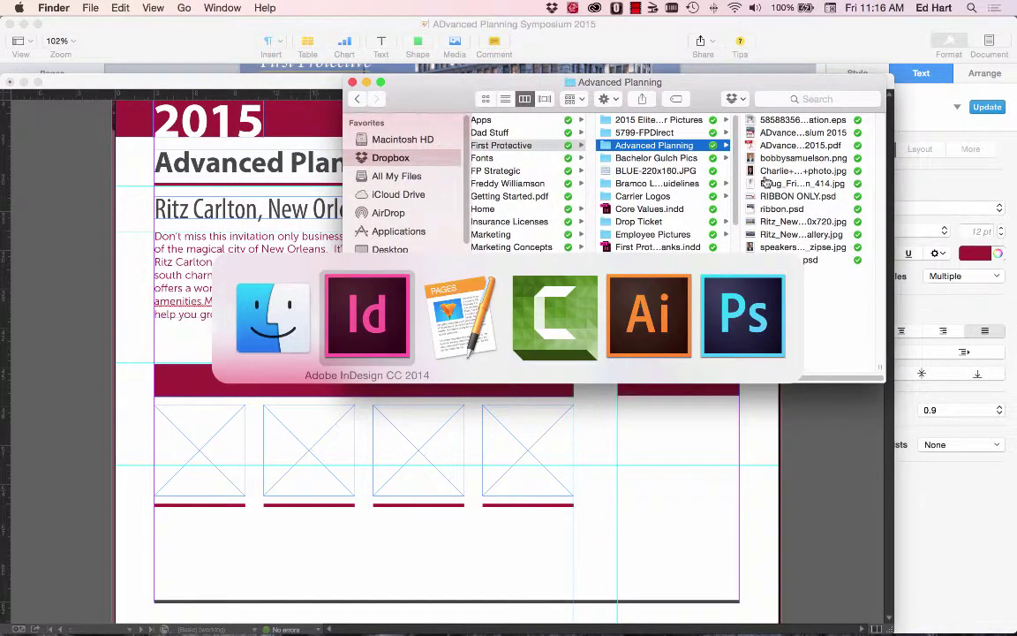
key(super+Tab)
key(super+Tab)
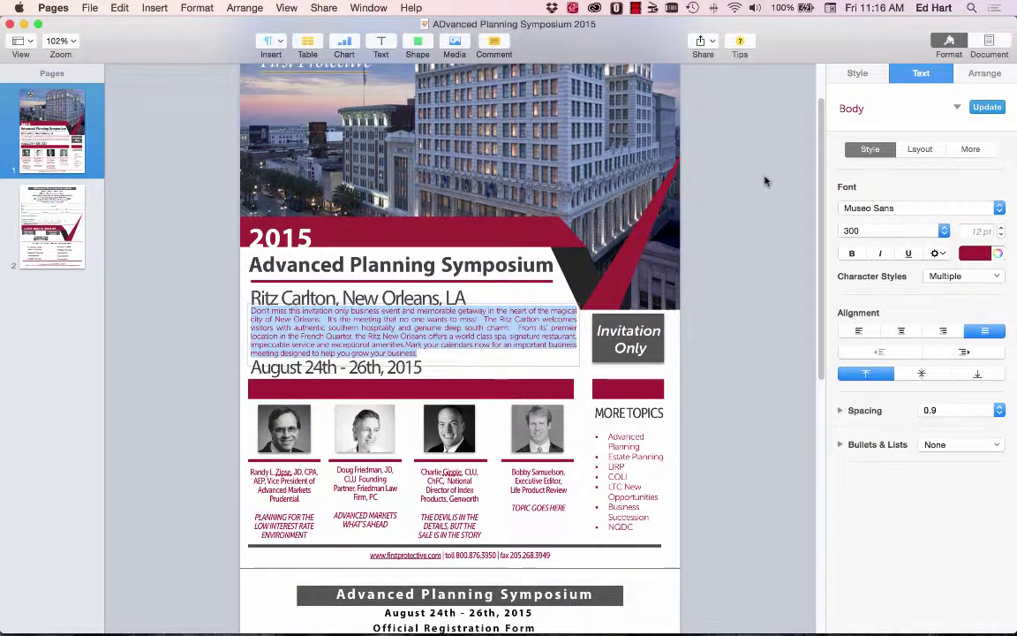
key(super+Tab)
key(super+Tab)
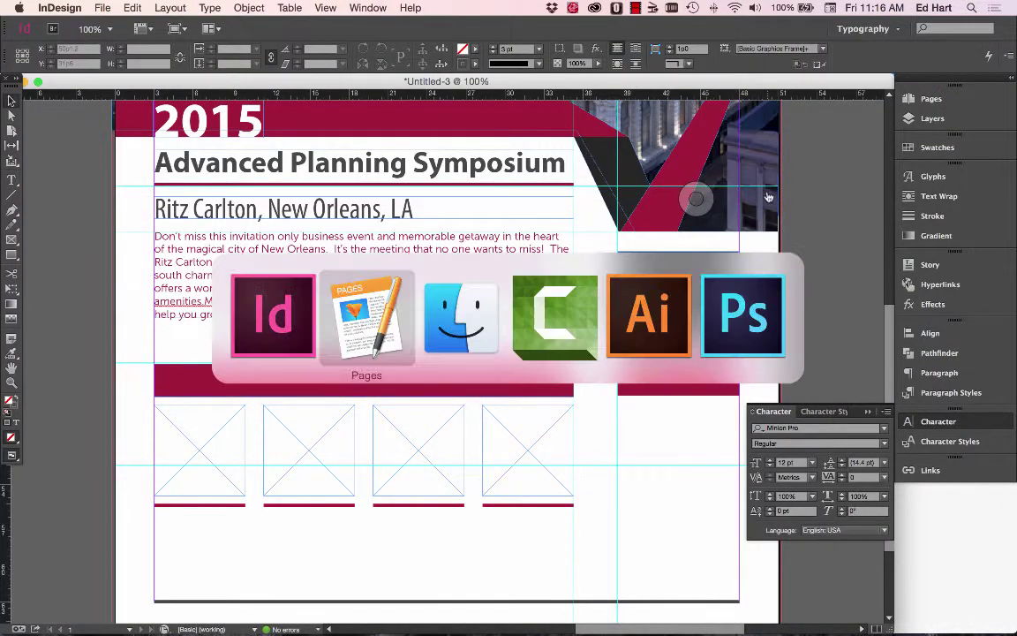
key(super+Tab)
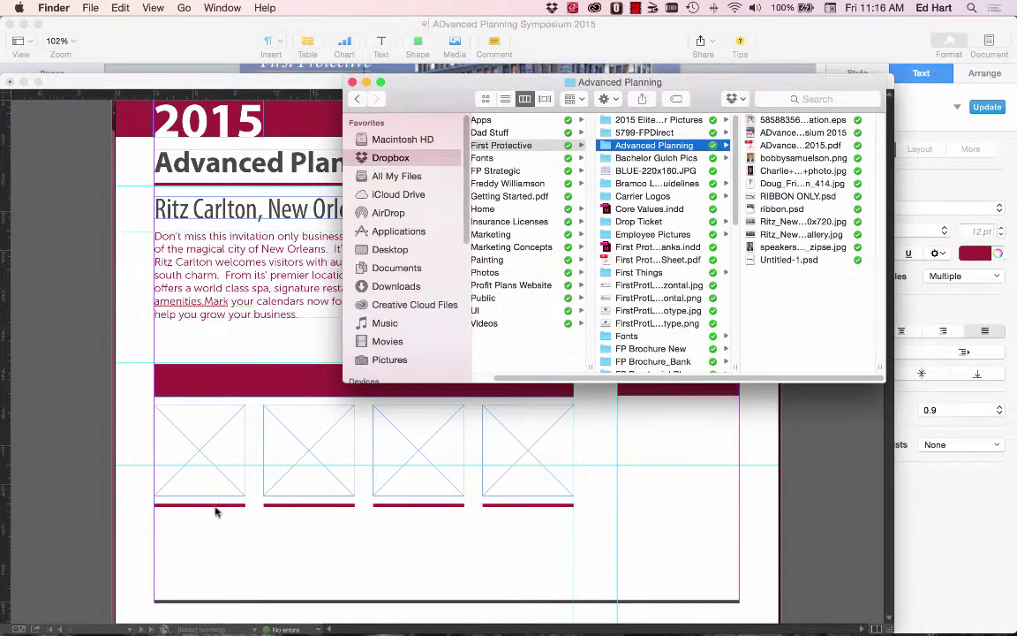
key(super+Tab)
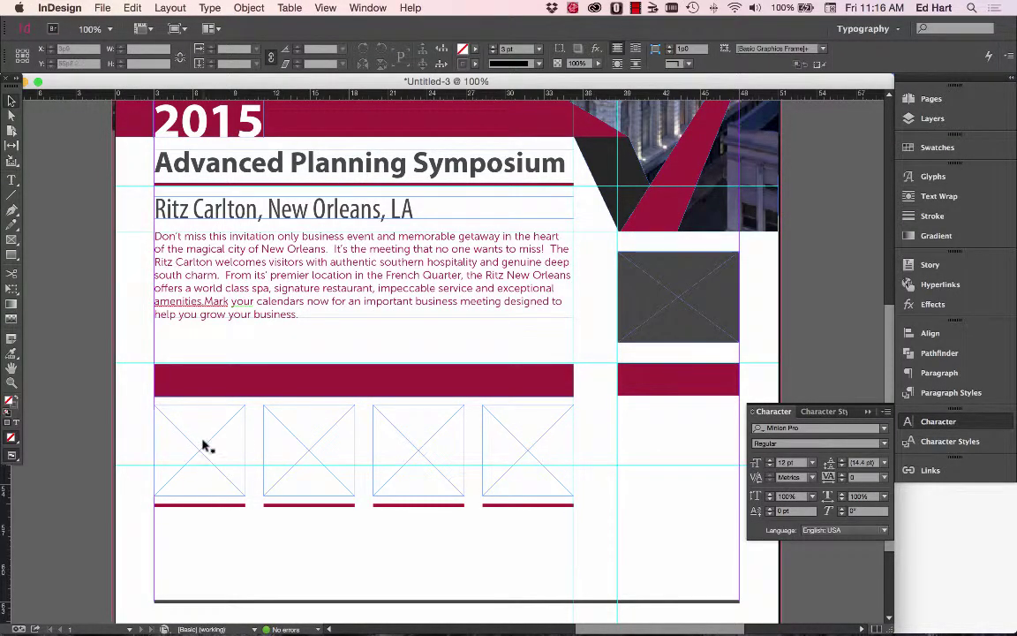
Drag a speaker headshot JPG from the Advanced Planning folder into the first empty photo frame.
click(204, 446)
click(102, 7)
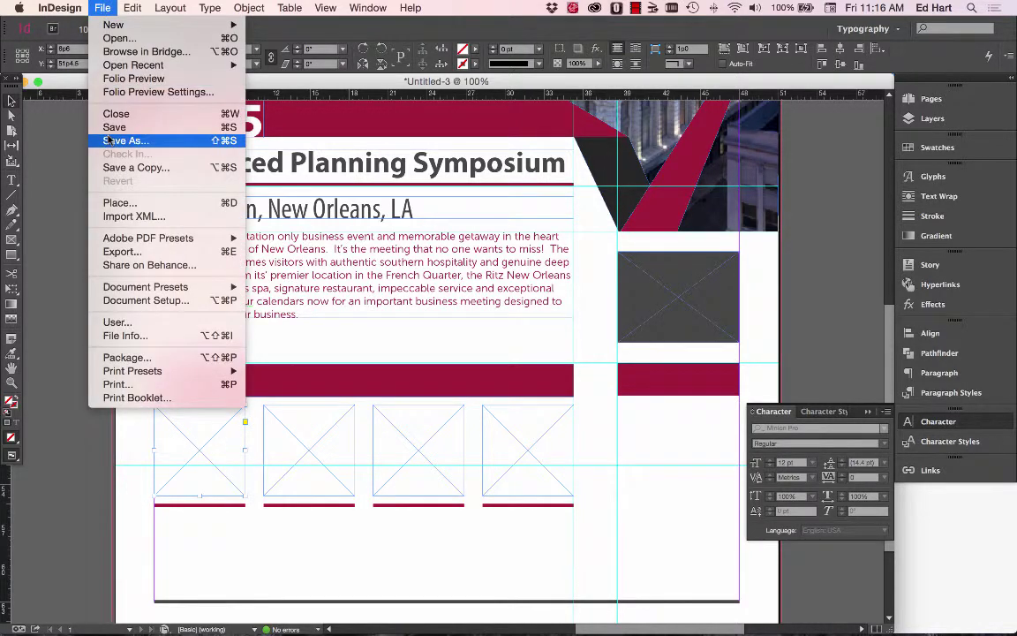
click(121, 205)
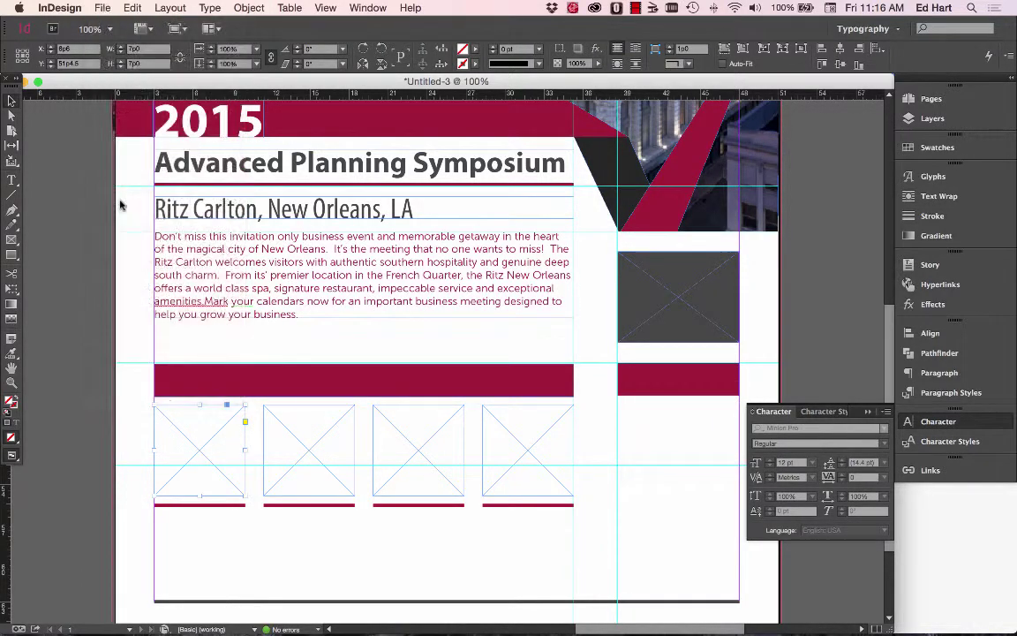
key(super+Tab)
key(super+Tab)
key(super+shift+Tab)
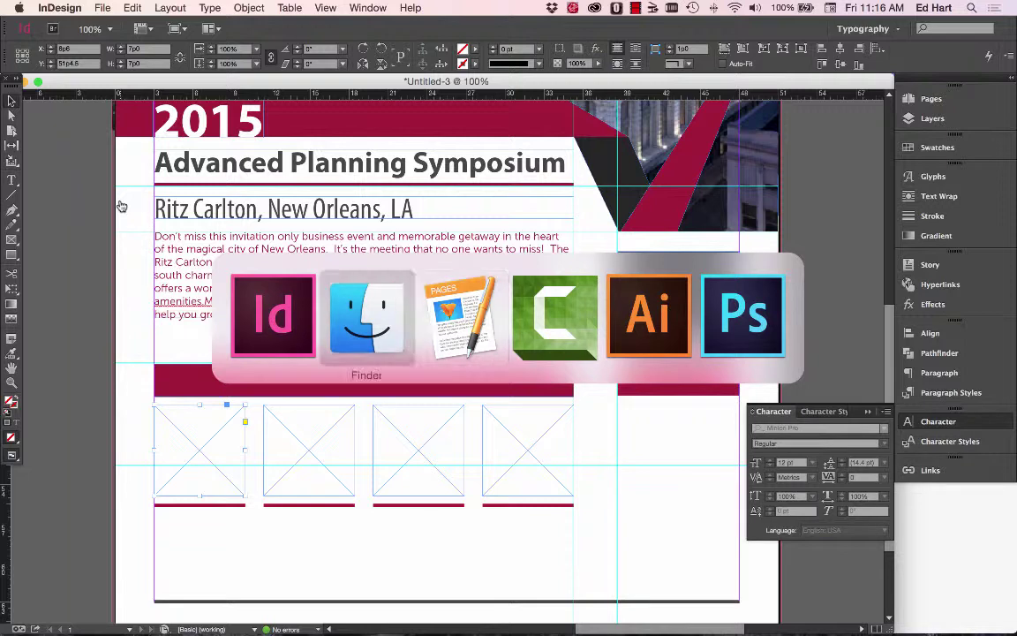
click(794, 185)
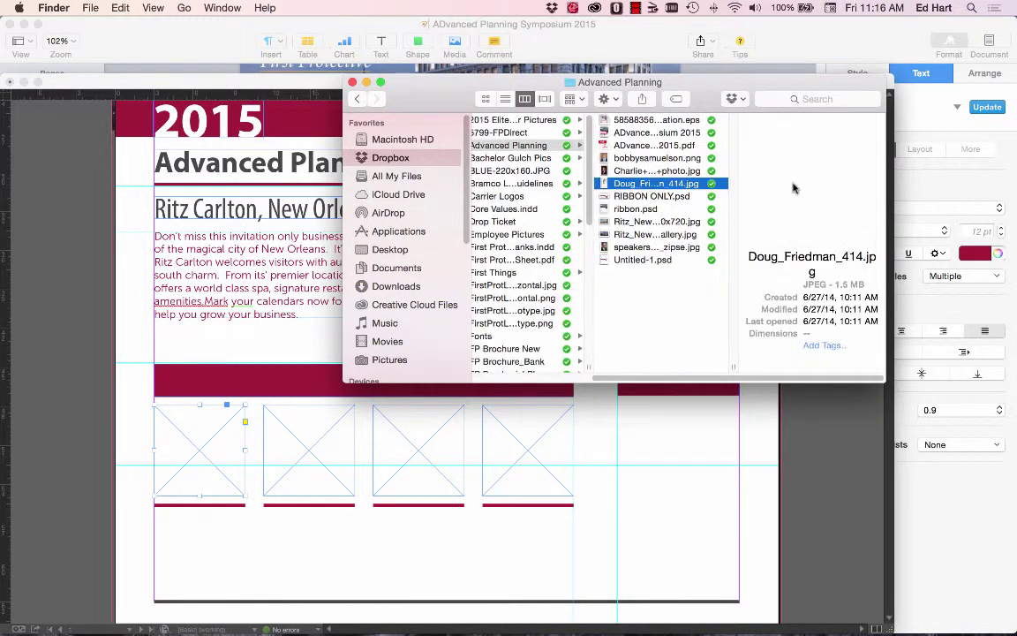
click(641, 248)
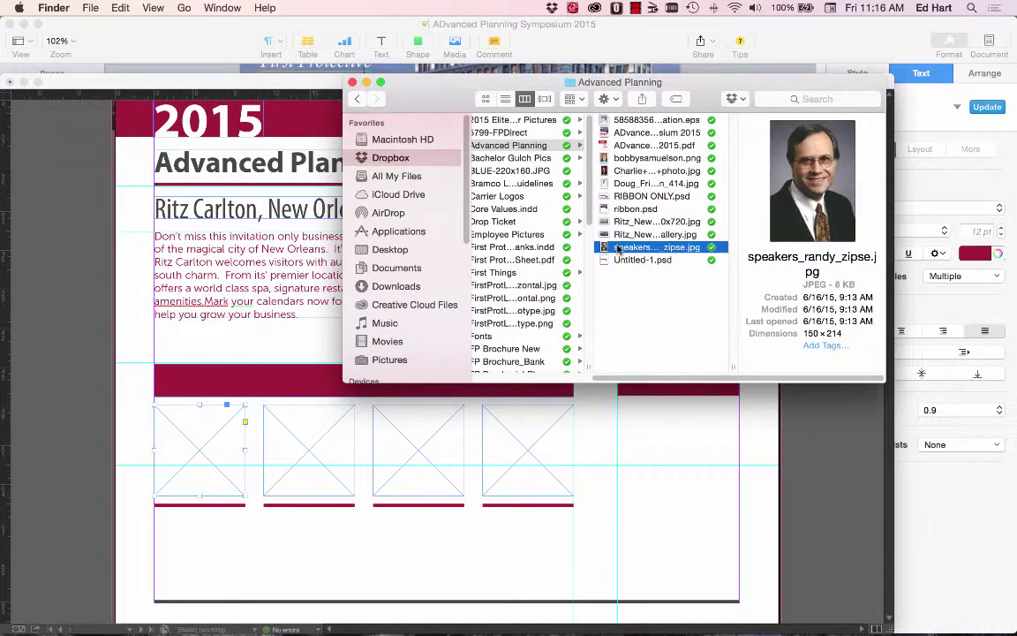
drag(618, 250, 205, 451)
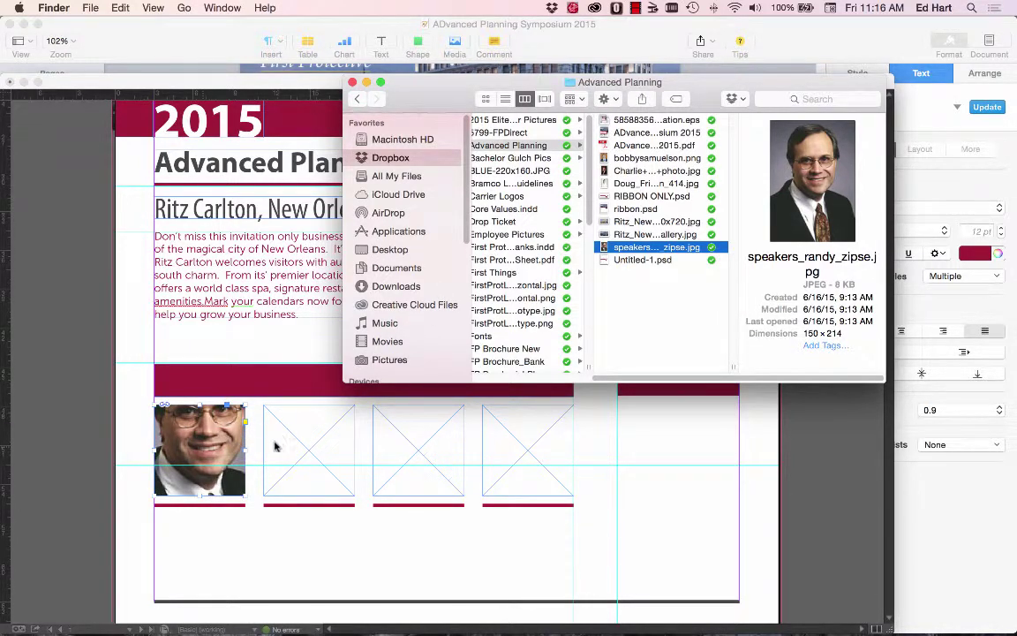
key(super+Tab)
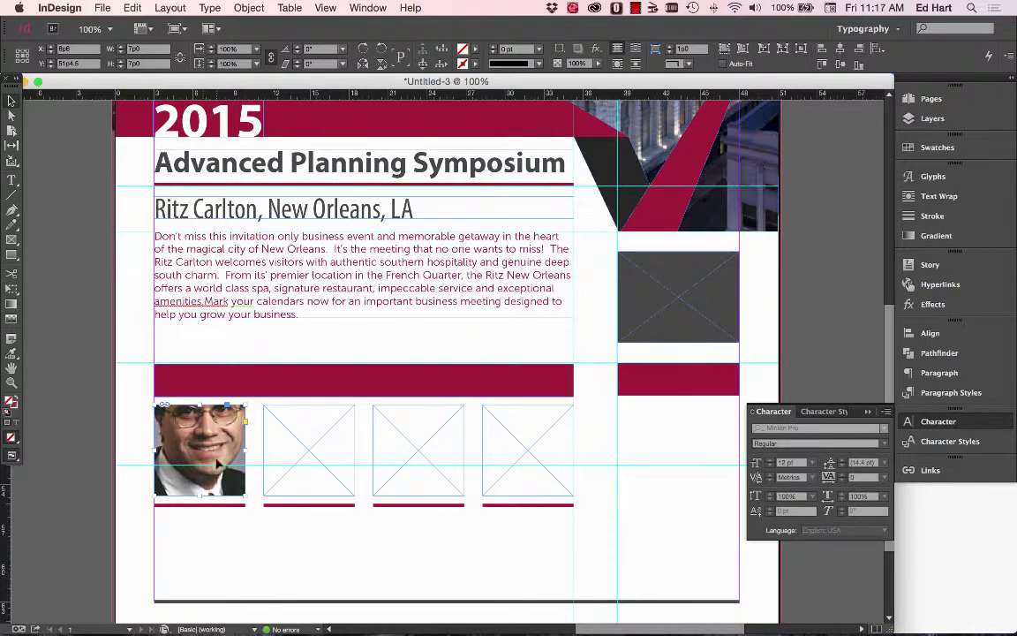
Scale down and reposition the first speaker's photo so the face fits its frame.
click(199, 450)
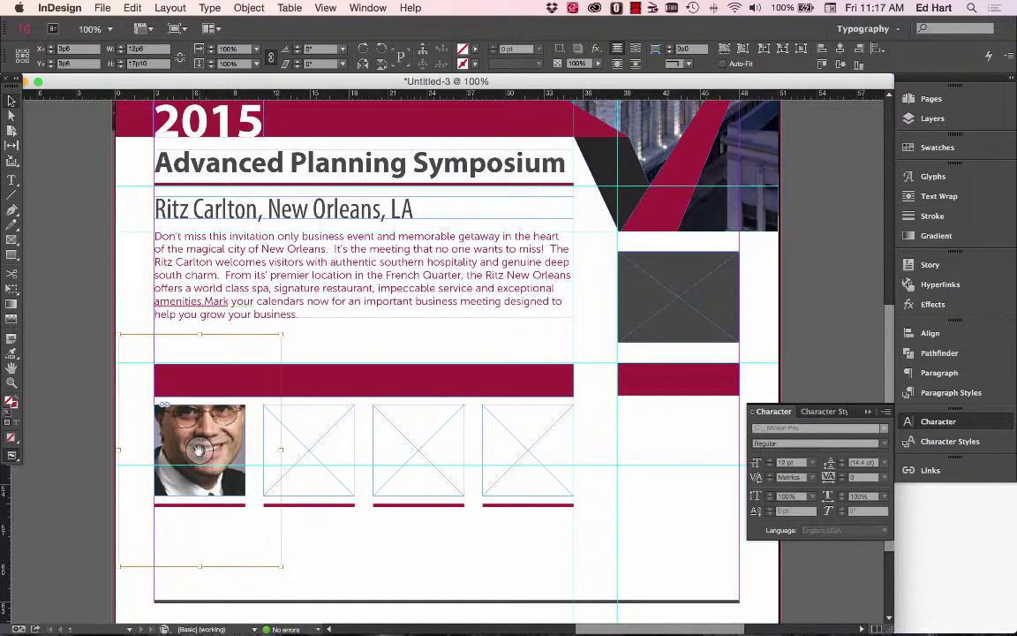
drag(200, 450, 200, 459)
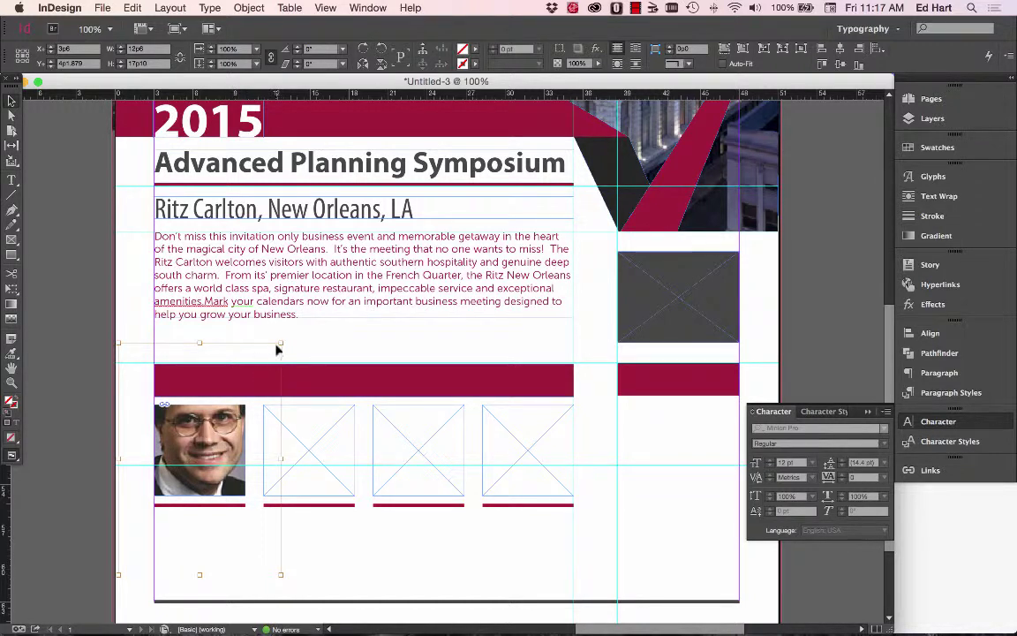
drag(281, 343, 281, 343)
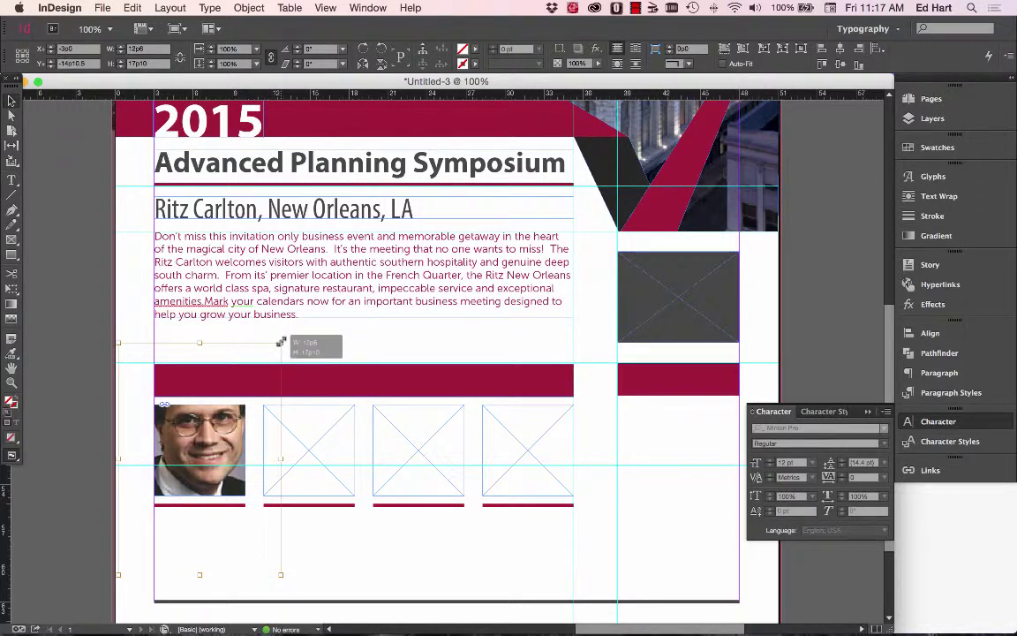
drag(281, 342, 281, 342)
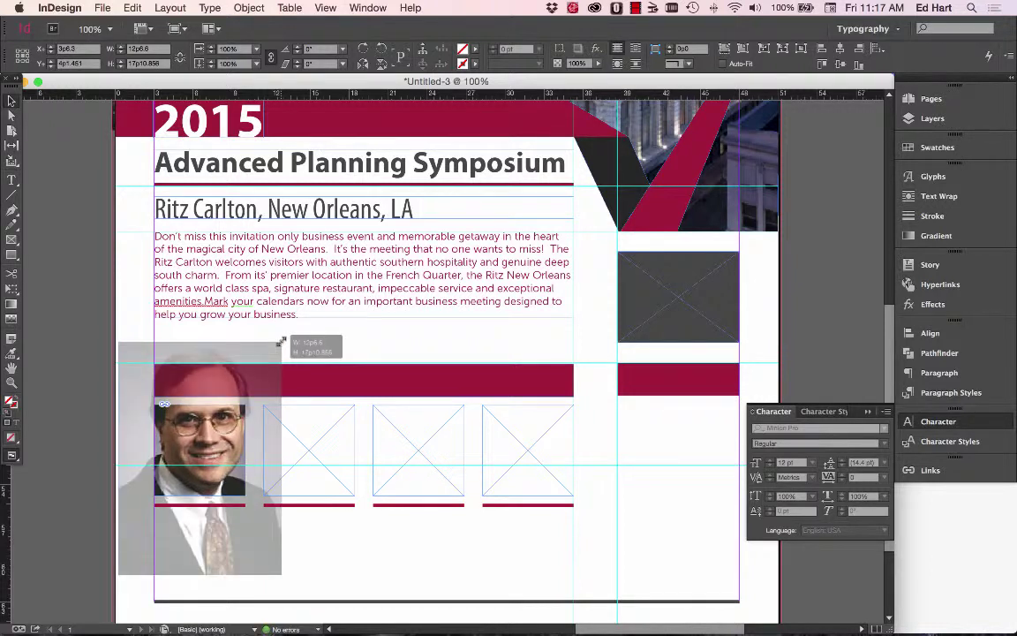
drag(281, 342, 227, 450)
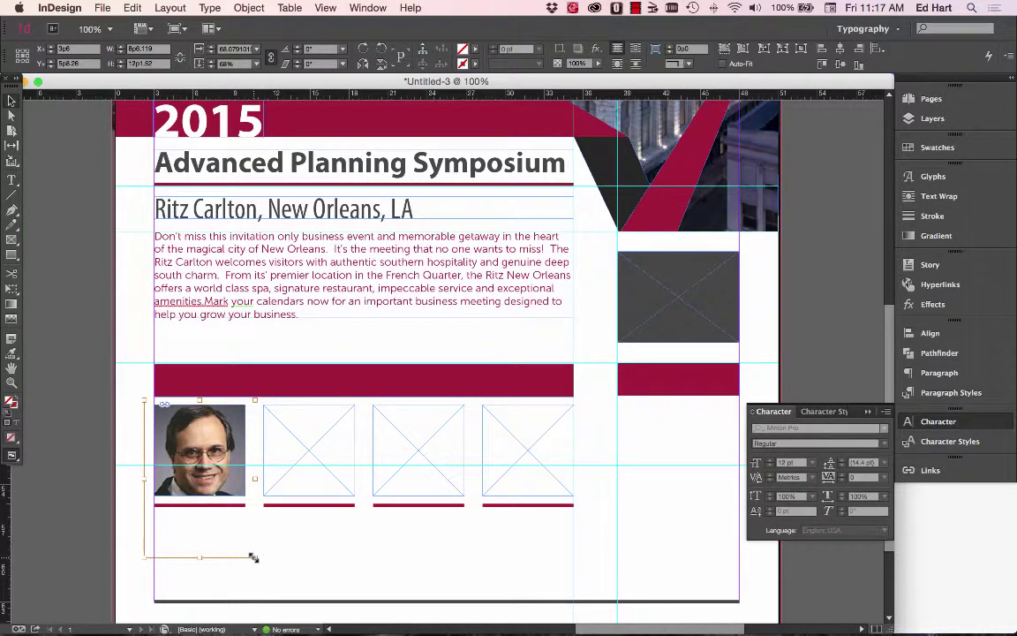
drag(254, 559, 235, 529)
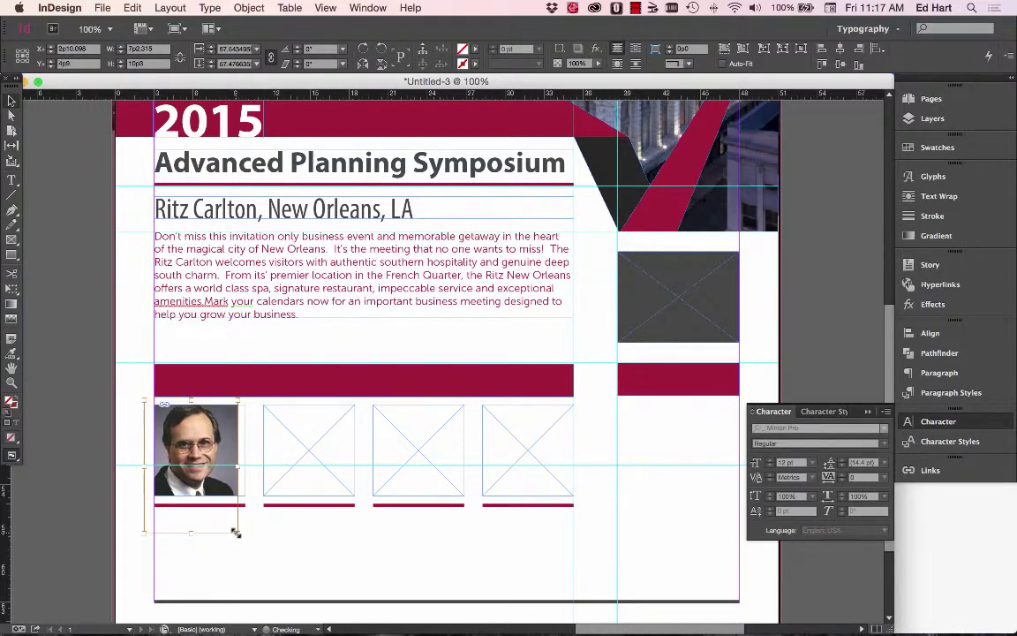
drag(210, 461, 211, 460)
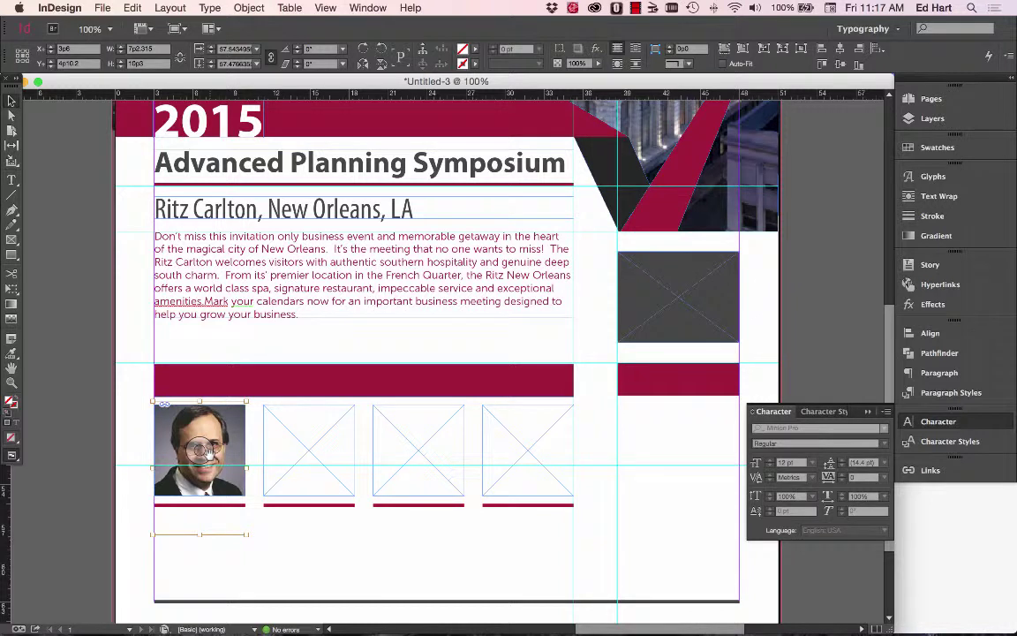
drag(202, 450, 215, 466)
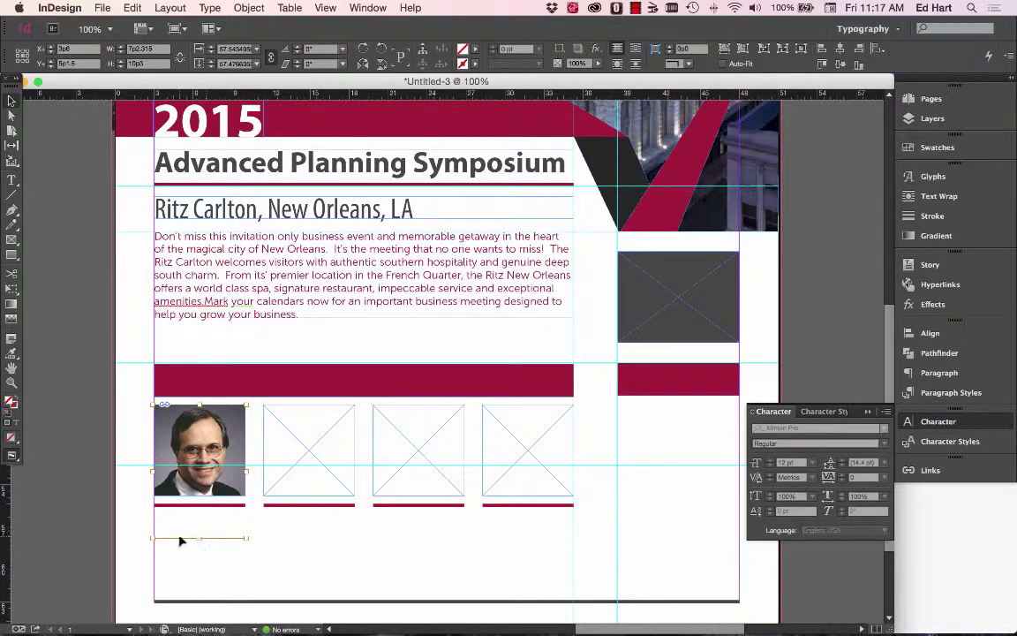
click(252, 565)
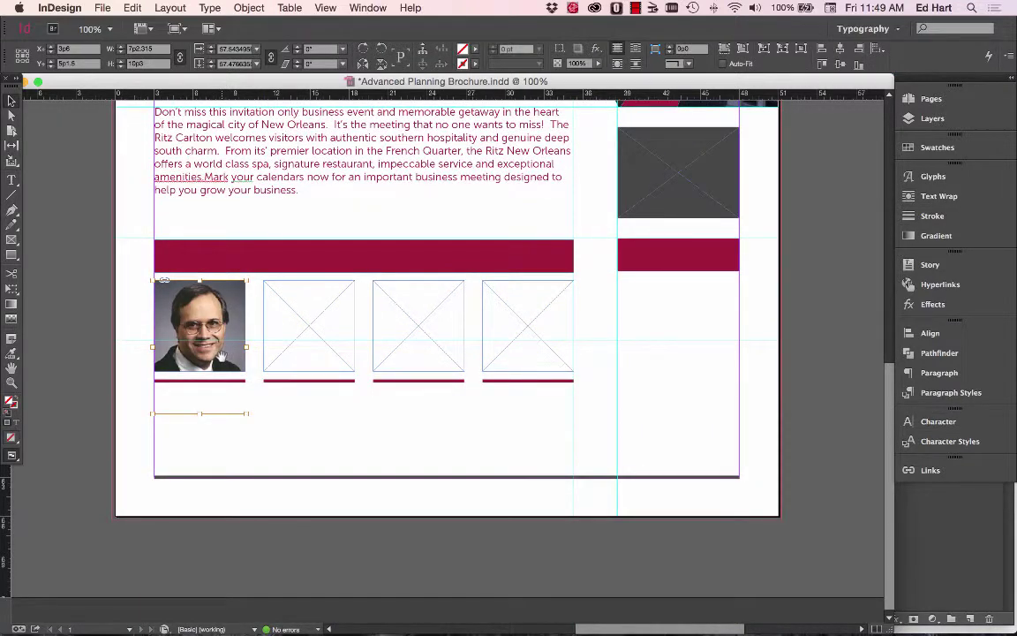
Compare the layout with the Pages reference flyer, then open the photo with Edit Original.
key(super+Tab)
key(super+Tab)
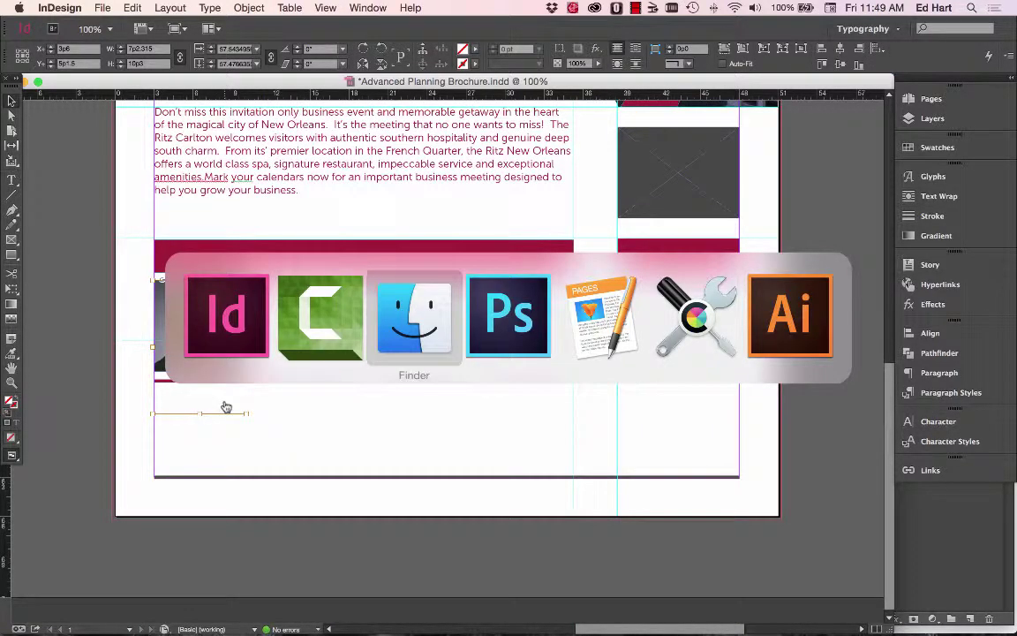
key(super+Tab)
key(super+Tab)
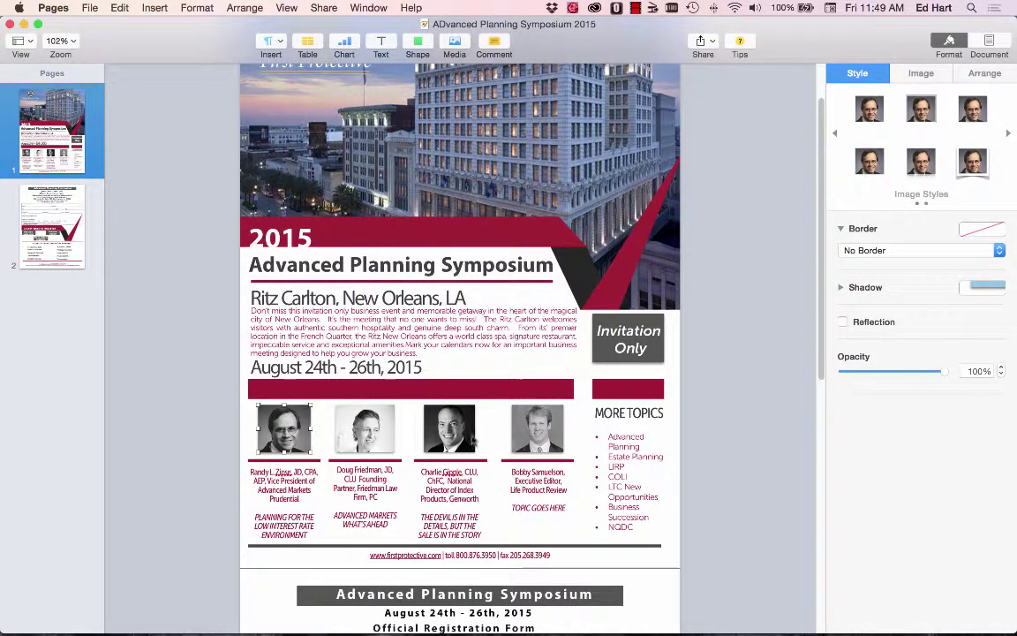
key(super+Tab)
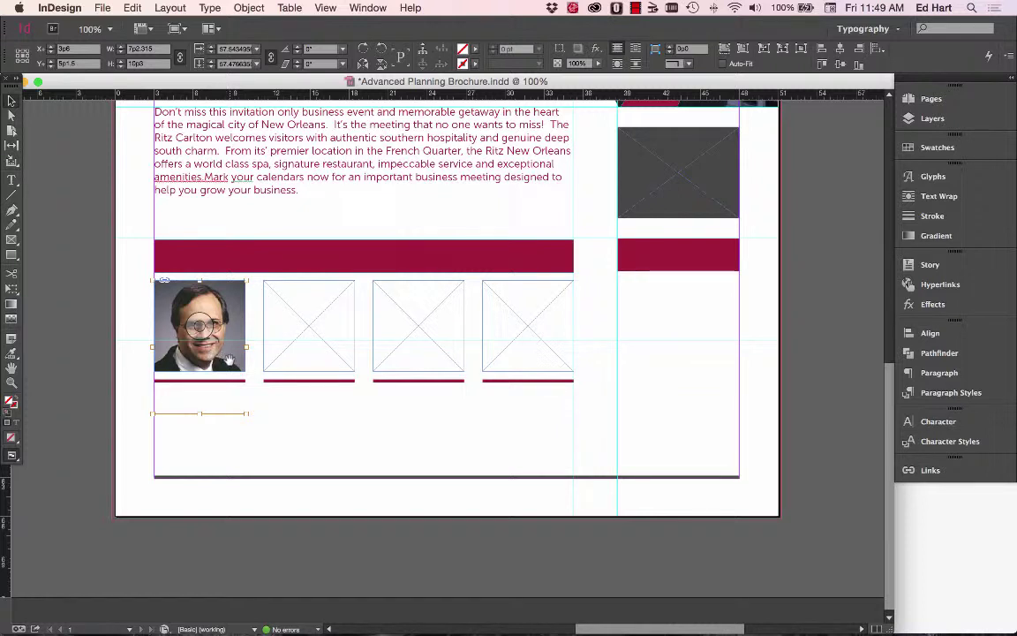
right_click(229, 360)
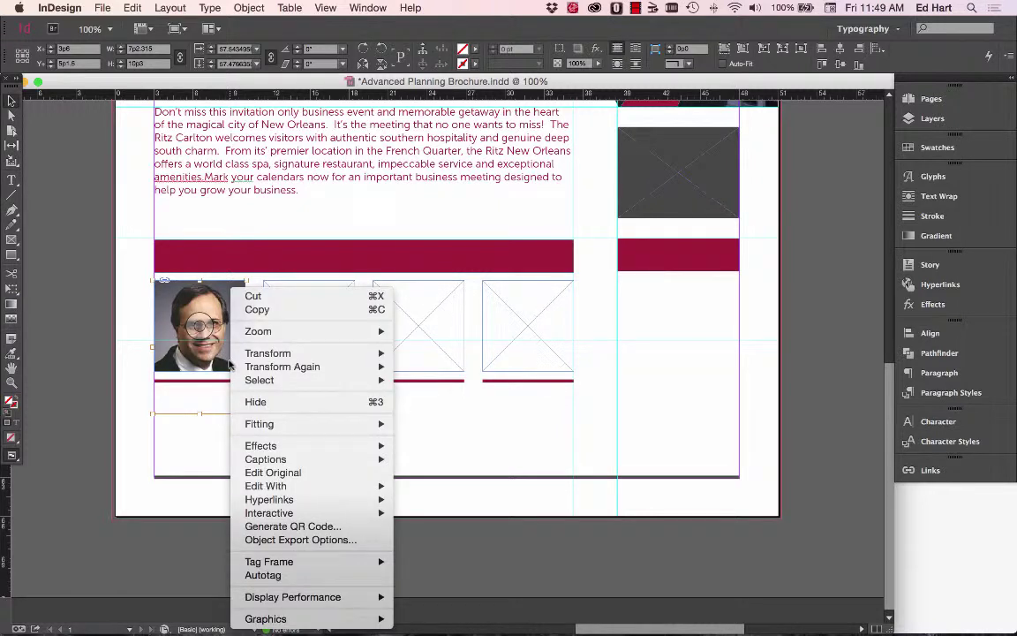
click(266, 473)
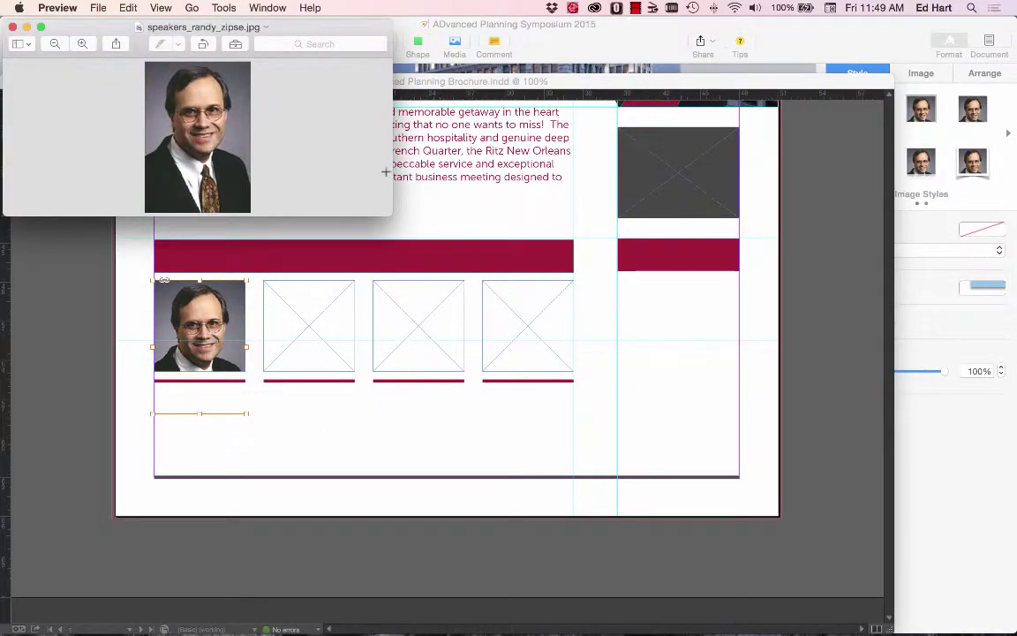
Open Tools > Adjust Color on the headshot, close it without changes, and close the image.
click(223, 8)
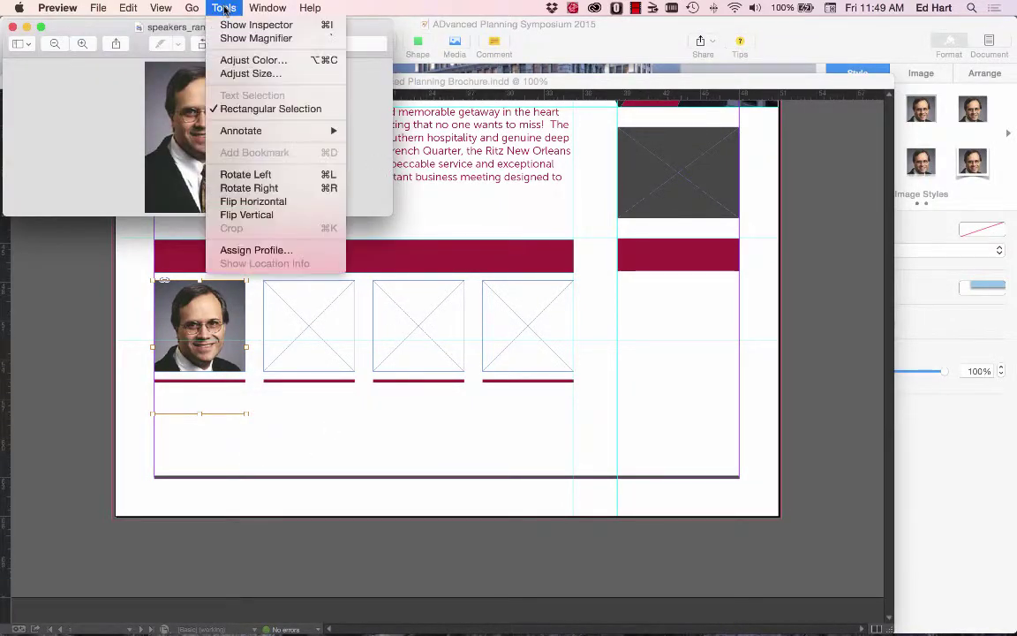
click(220, 60)
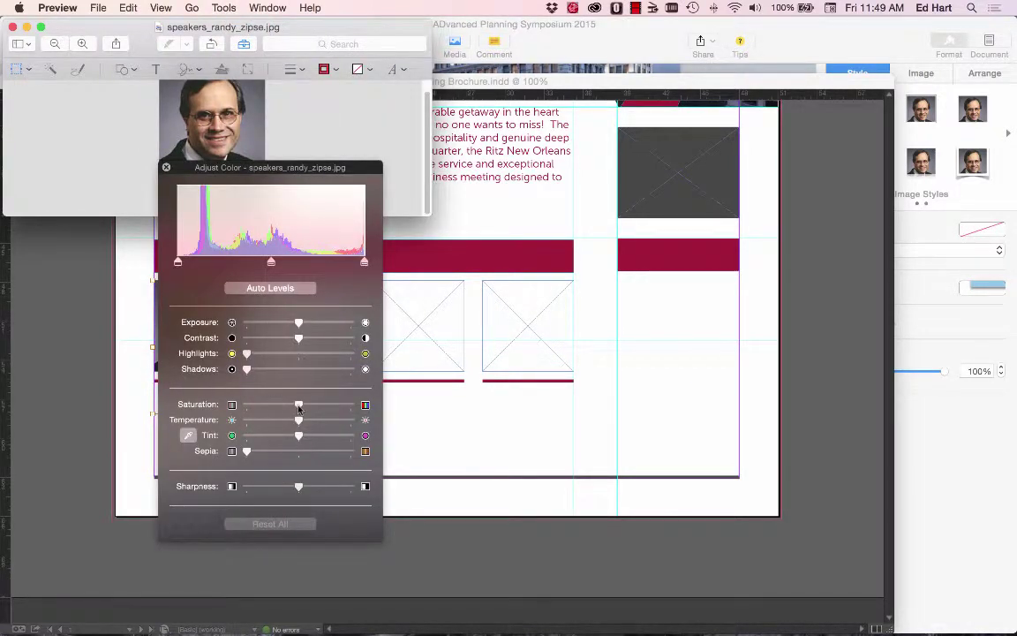
click(166, 167)
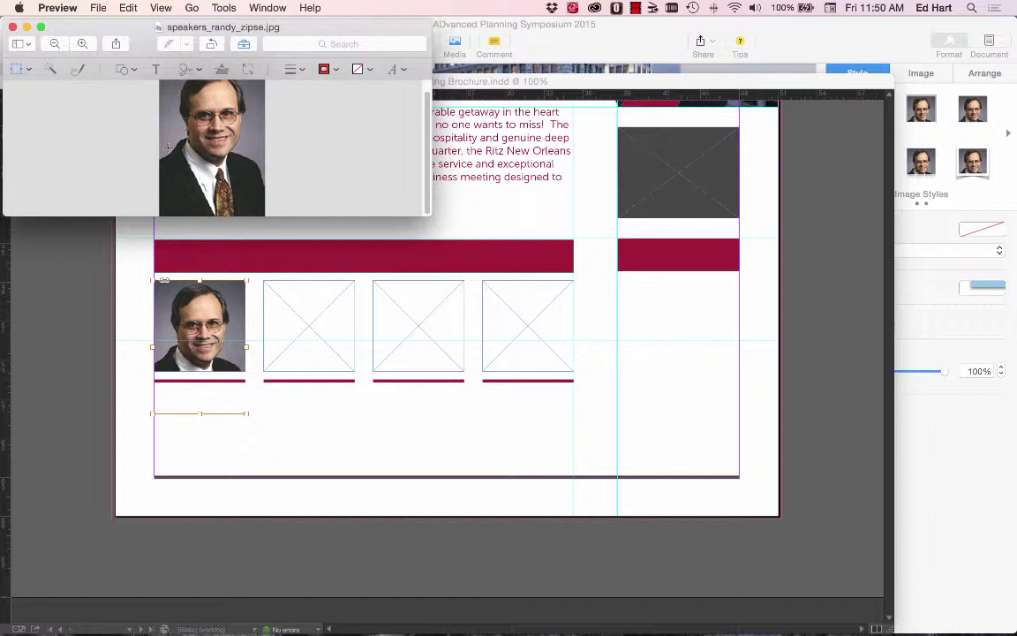
click(12, 29)
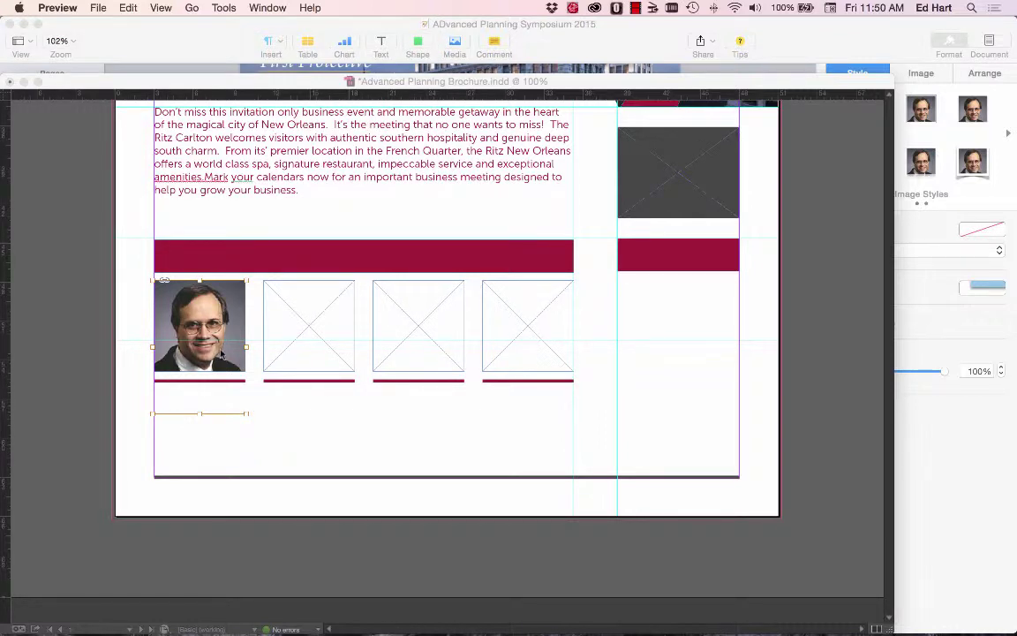
Send the first speaker's headshot from InDesign to Photoshop CC 2014 using Edit With.
click(227, 355)
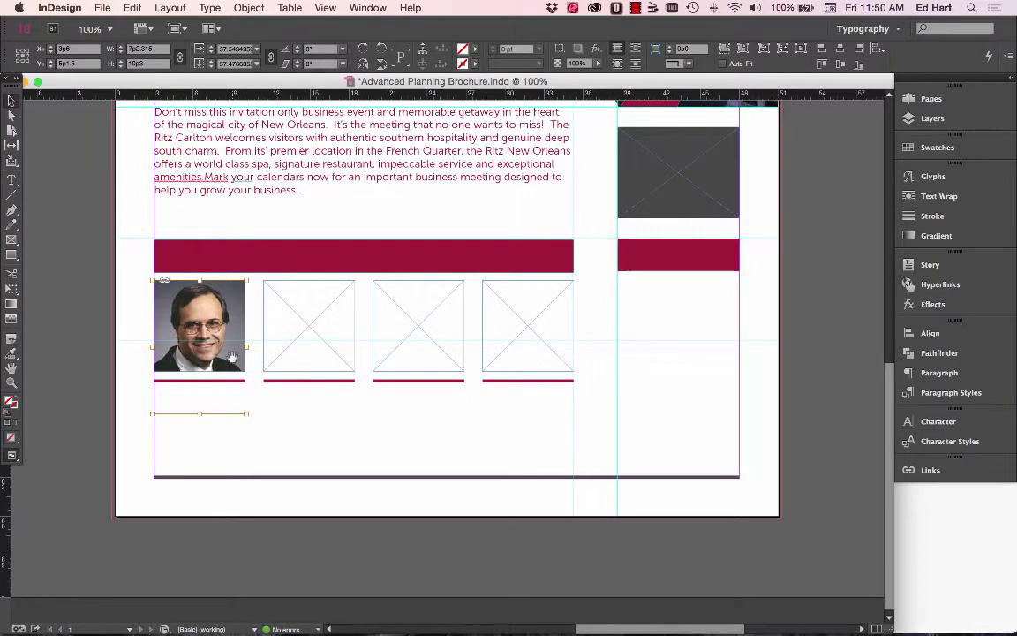
right_click(231, 356)
mouse_move(368, 486)
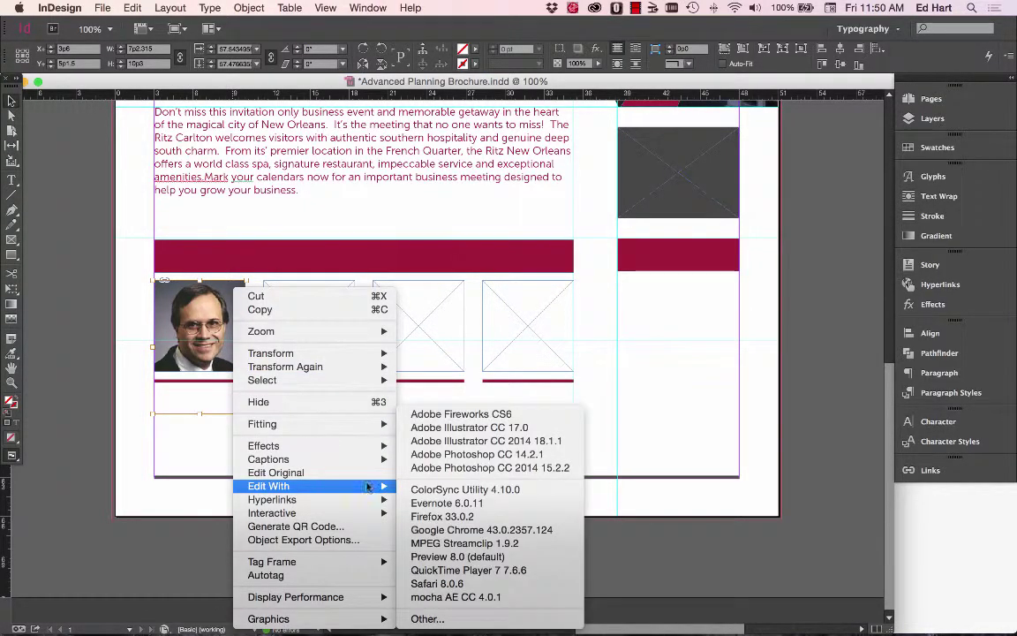
click(490, 467)
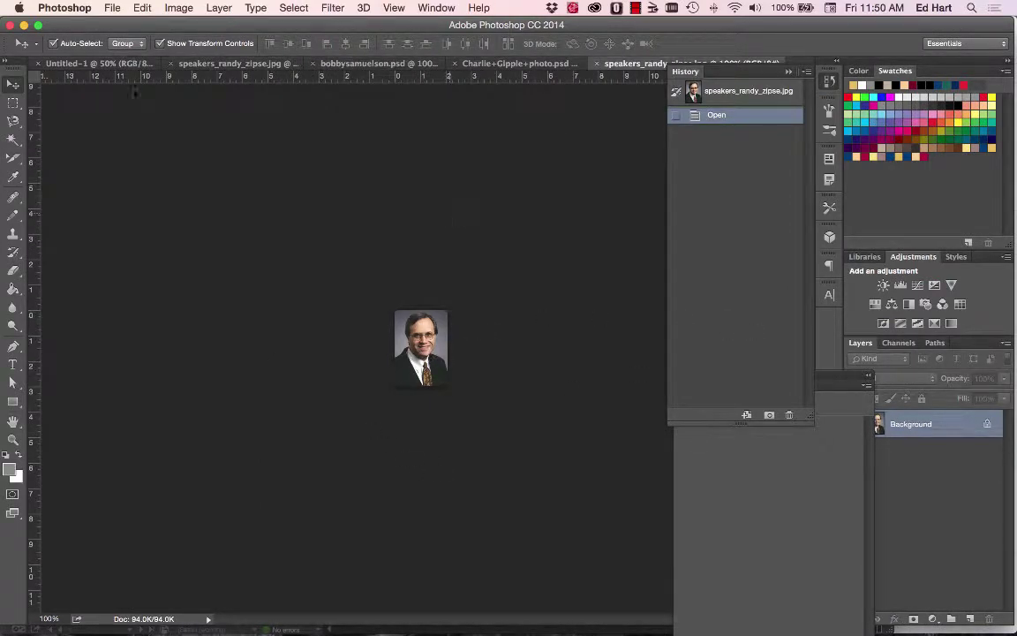
click(911, 304)
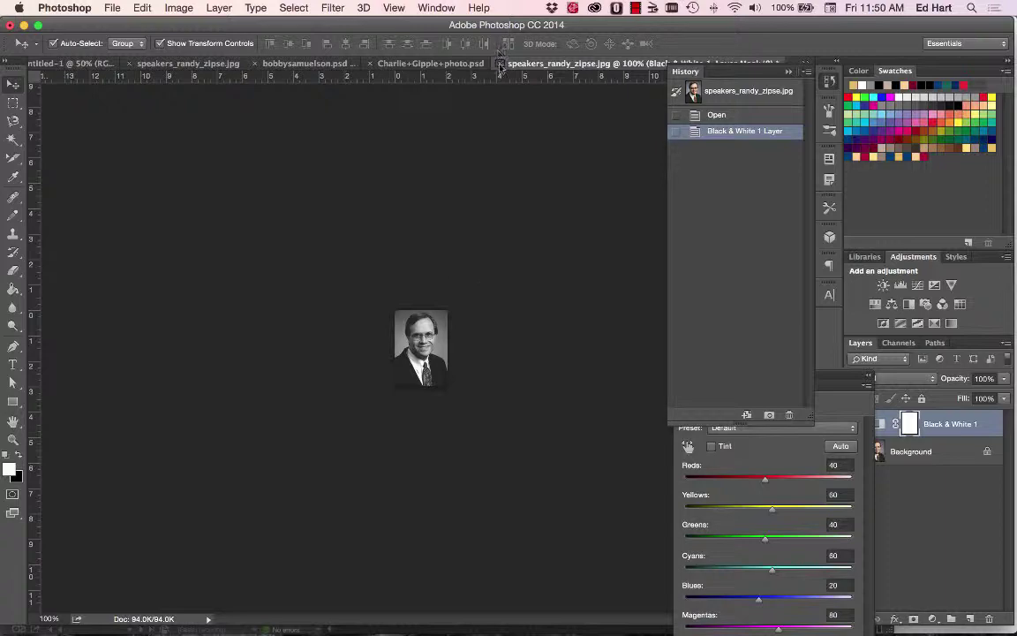
key(super+w)
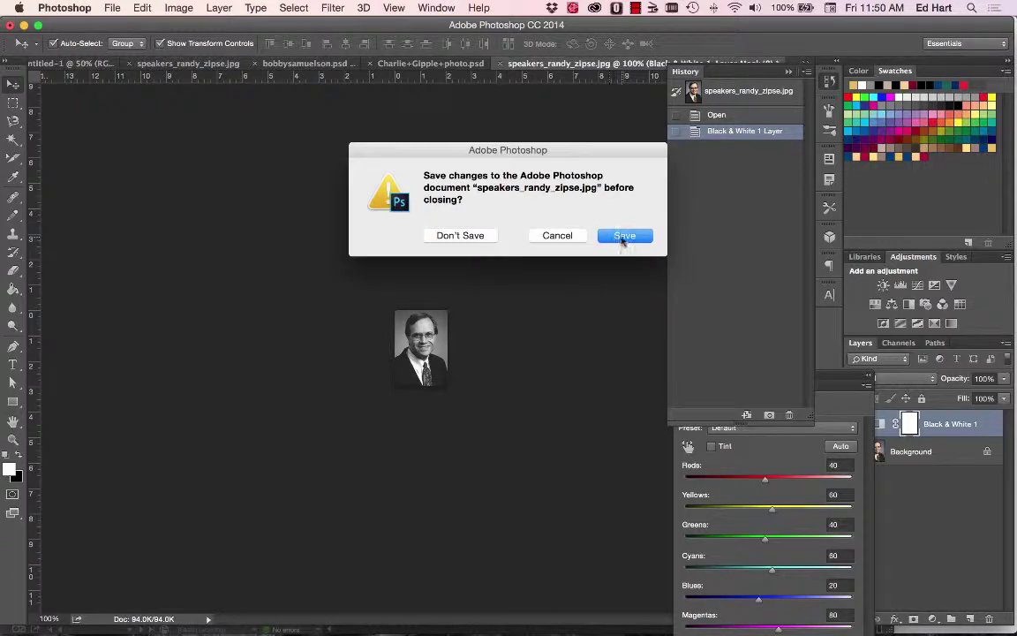
click(624, 237)
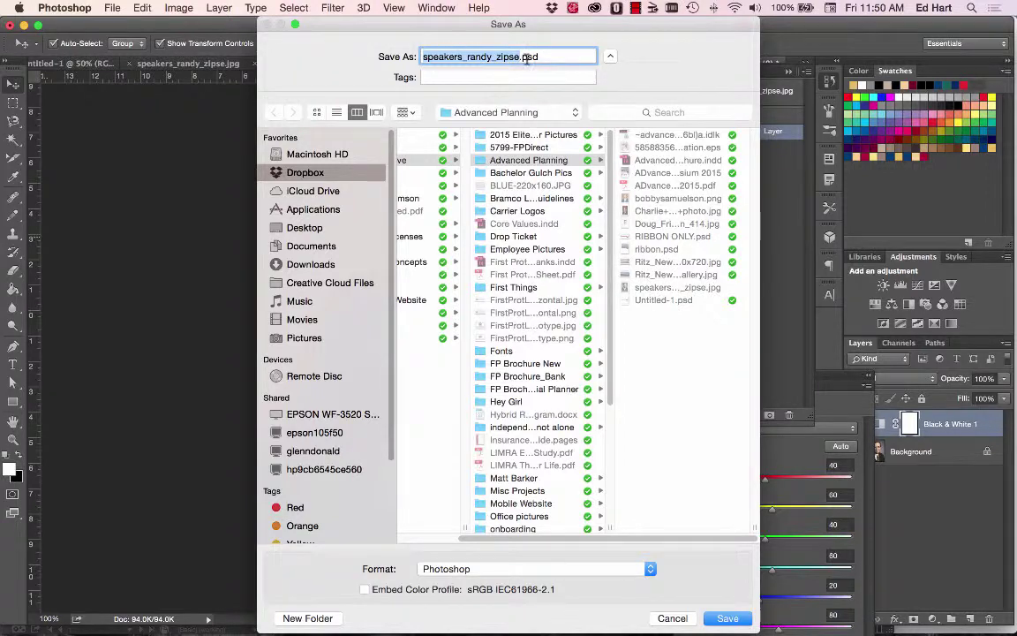
click(726, 618)
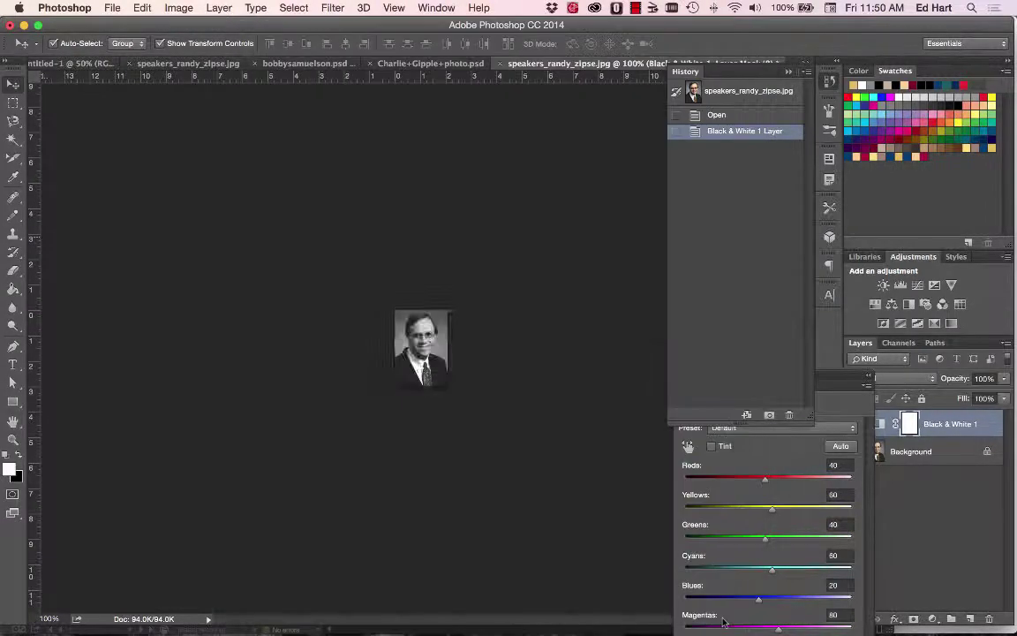
key(Return)
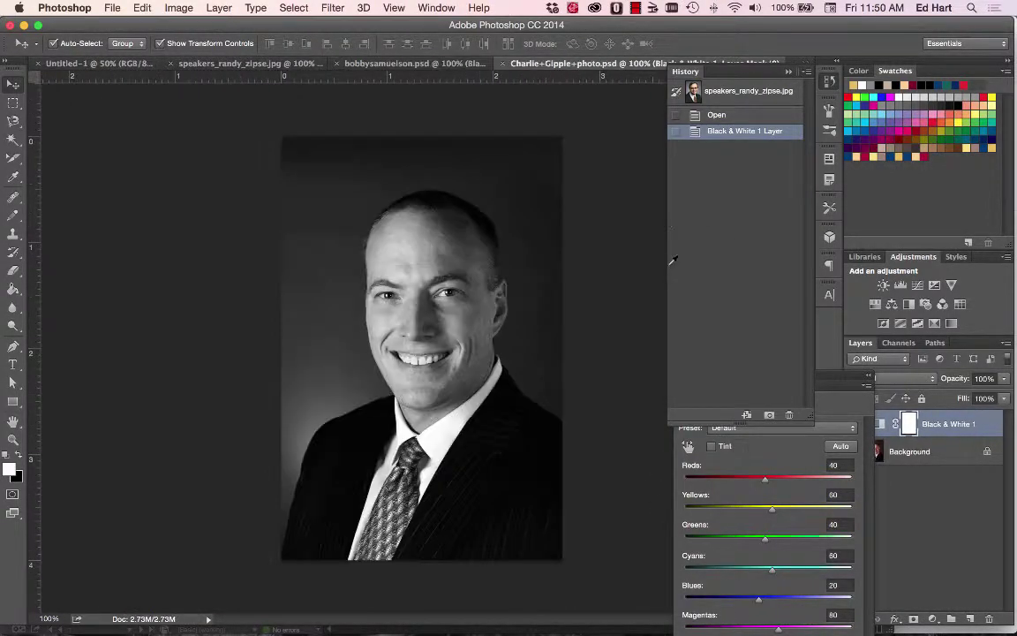
key(super+Tab)
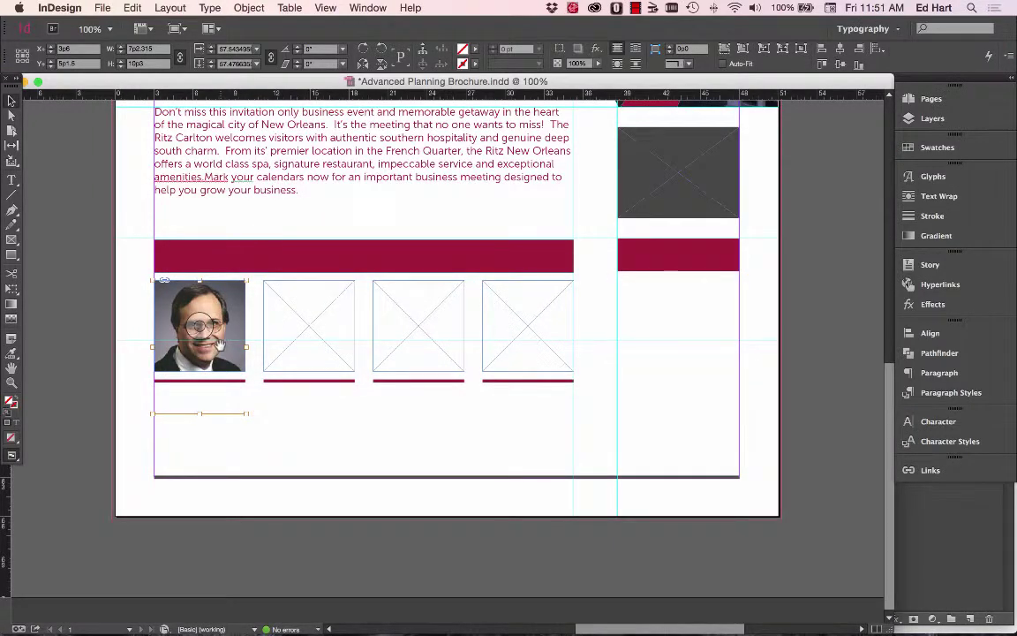
Open the Links panel, cancel a relink attempt, and save Advanced Planning Brochure.indd.
click(932, 470)
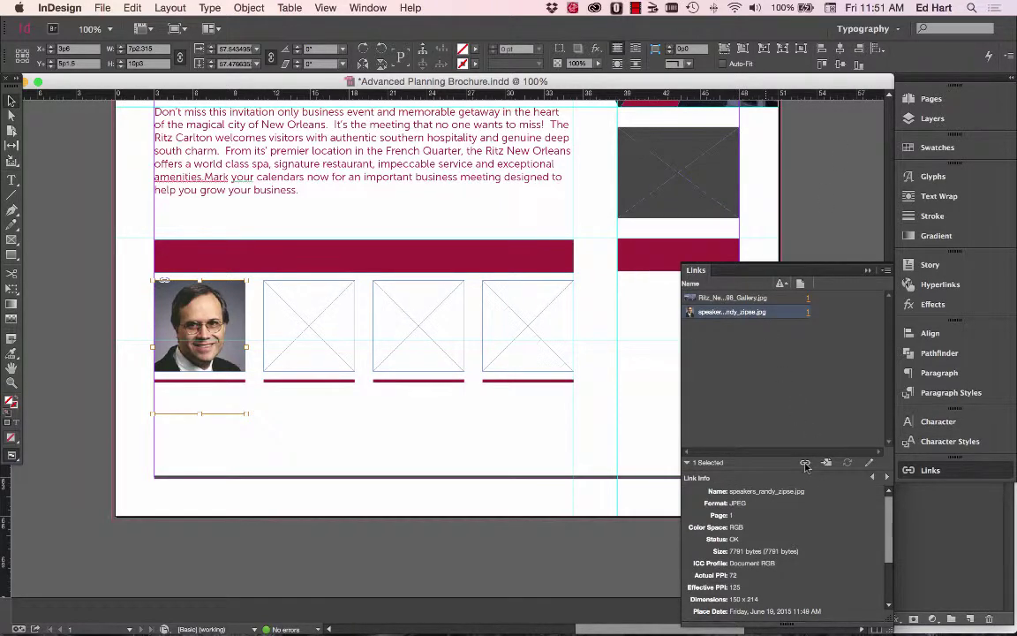
click(804, 464)
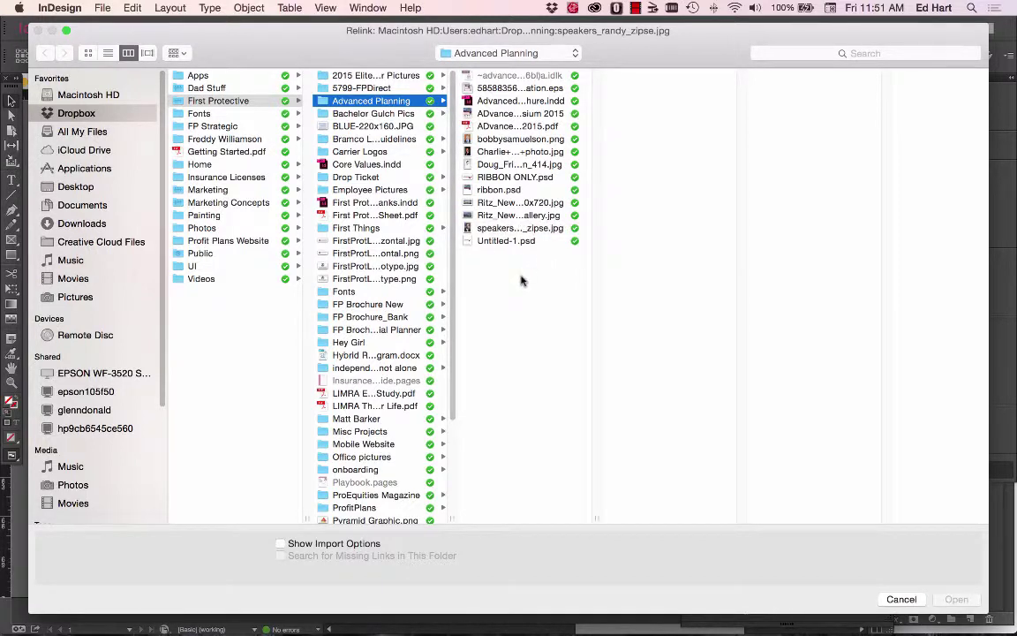
click(901, 600)
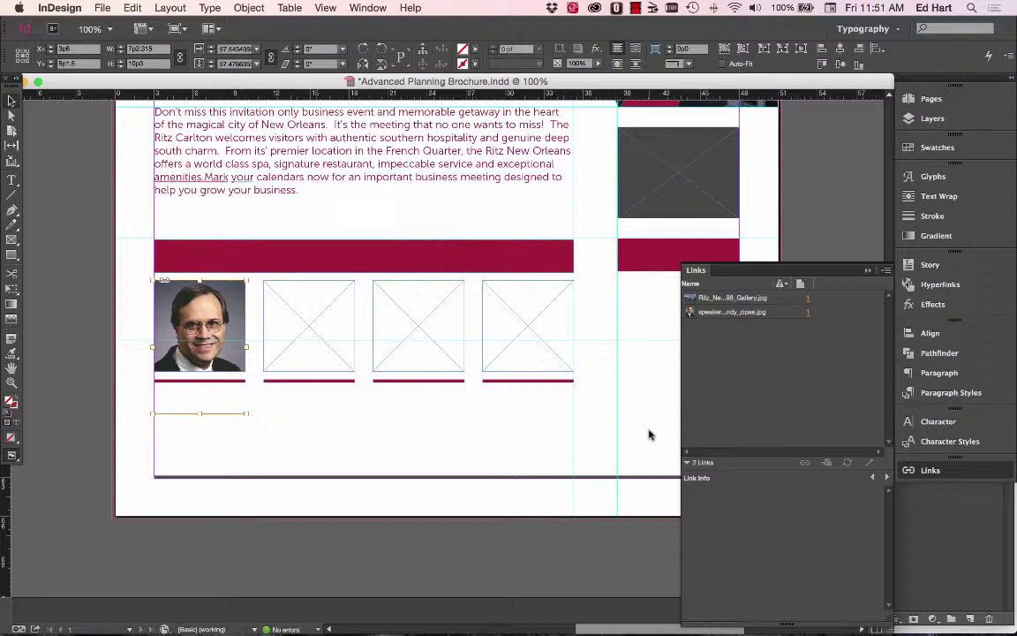
click(139, 296)
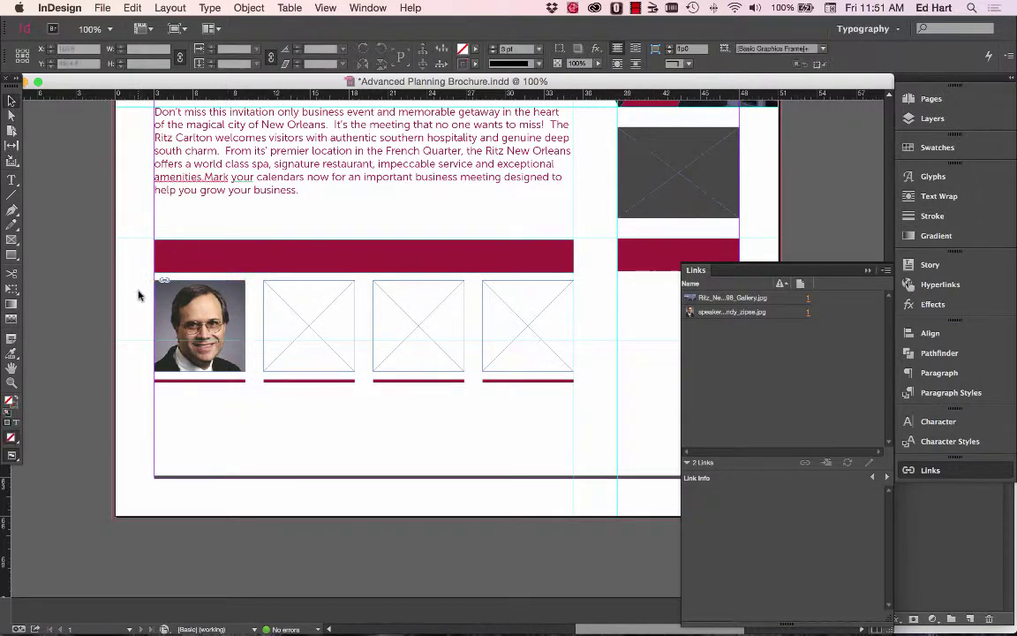
click(100, 9)
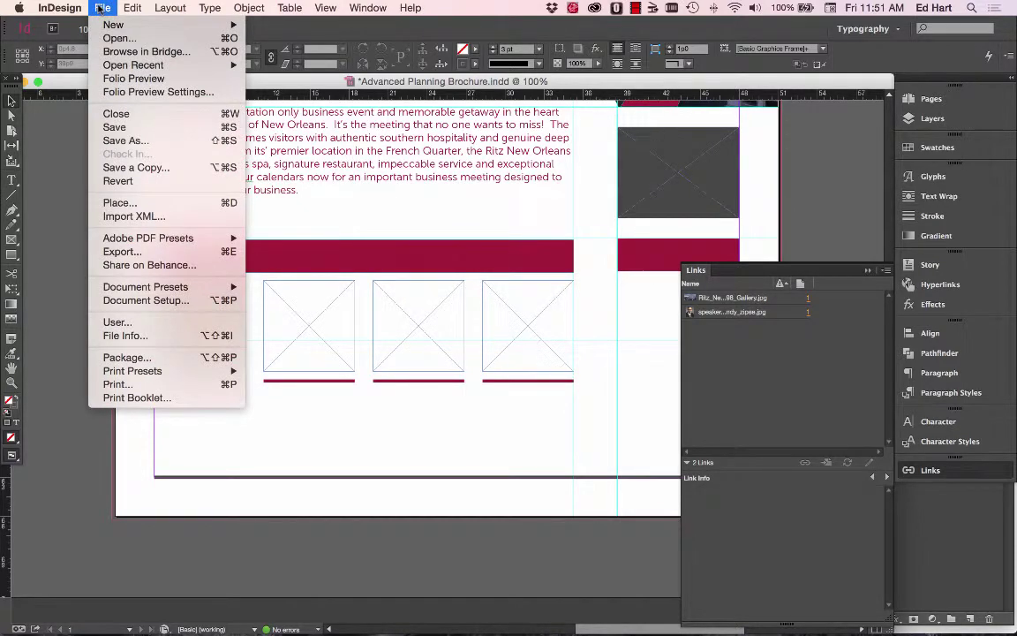
click(117, 128)
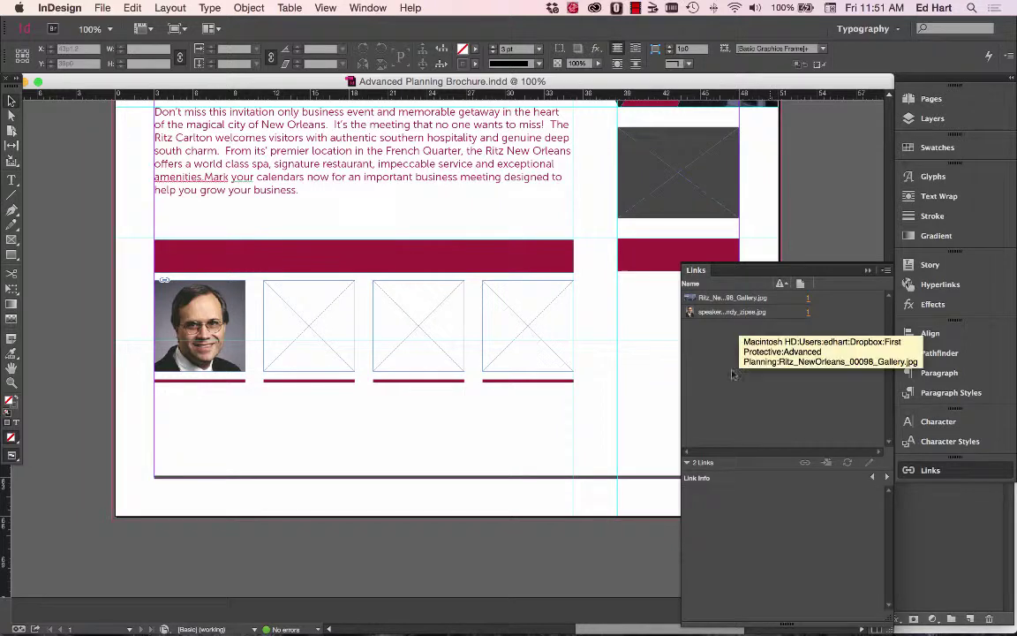
Select the first portrait, try relinking it again, cancel, and switch to Finder.
click(200, 326)
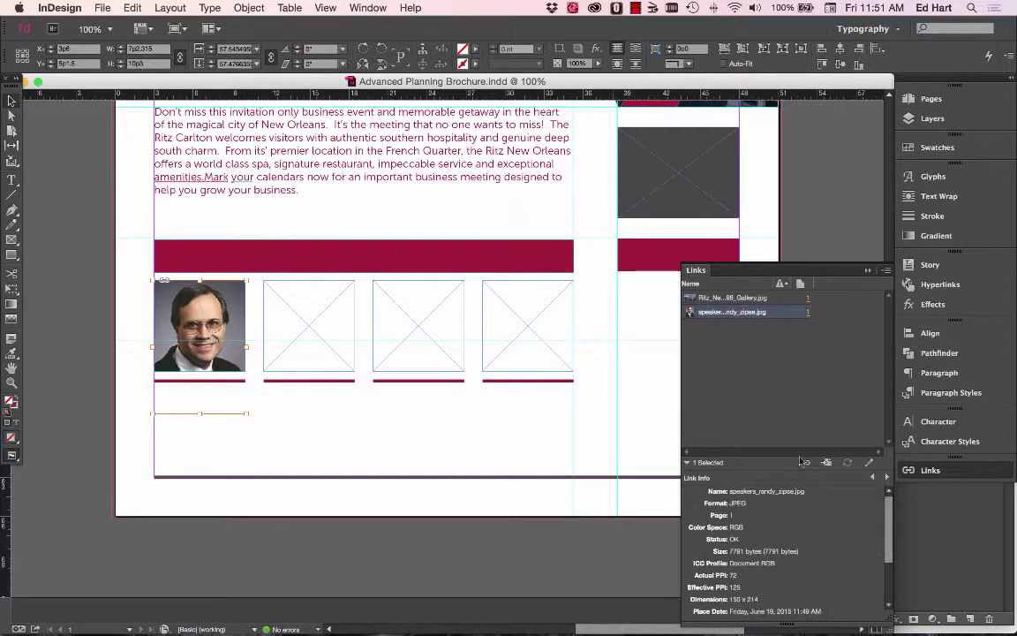
click(806, 463)
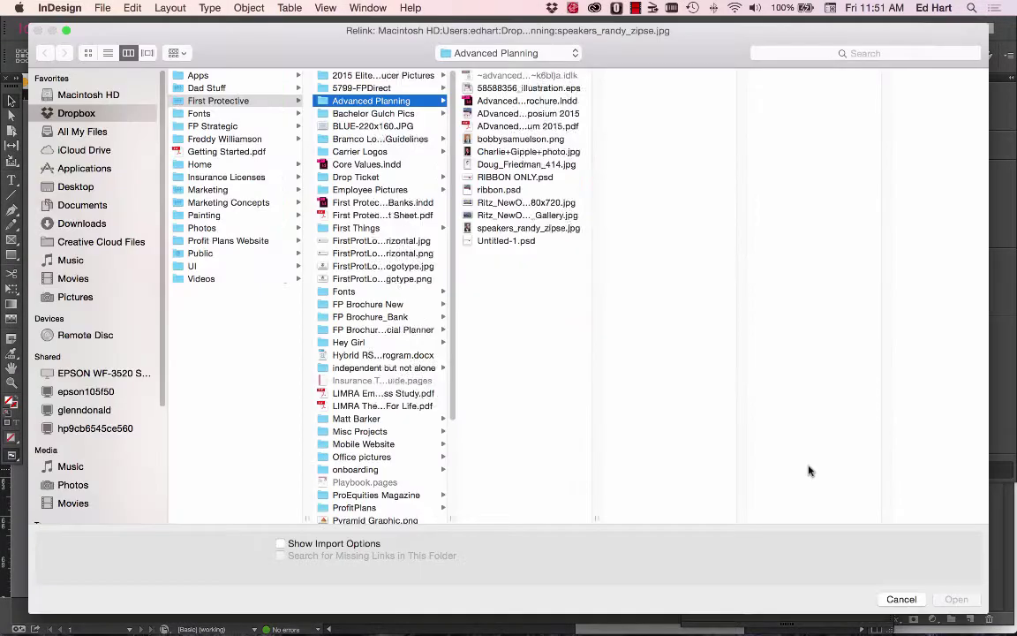
click(901, 599)
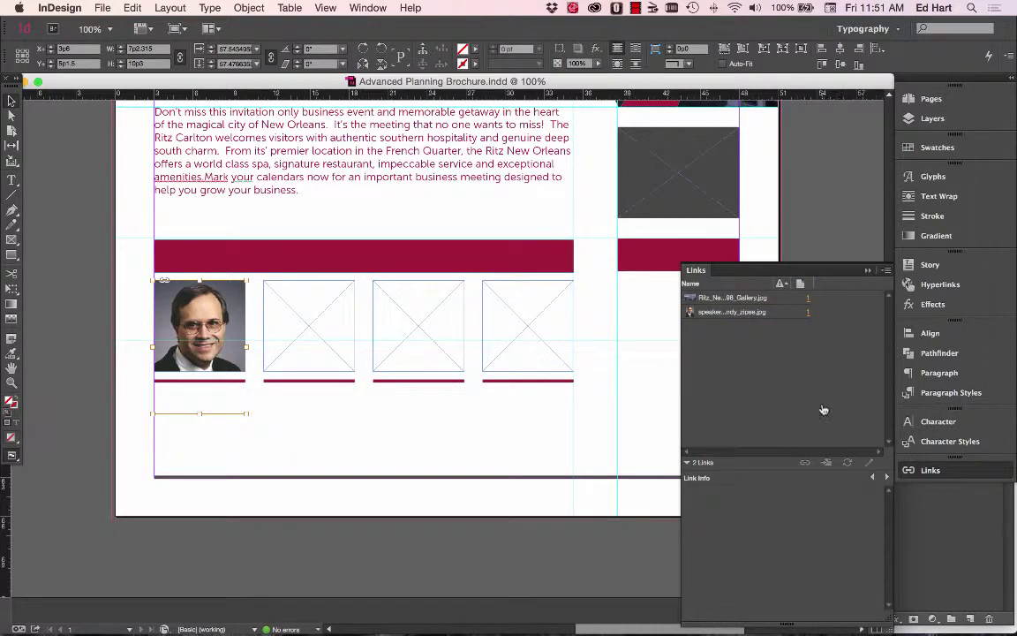
key(super+Tab)
key(super+Tab)
key(super+Tab)
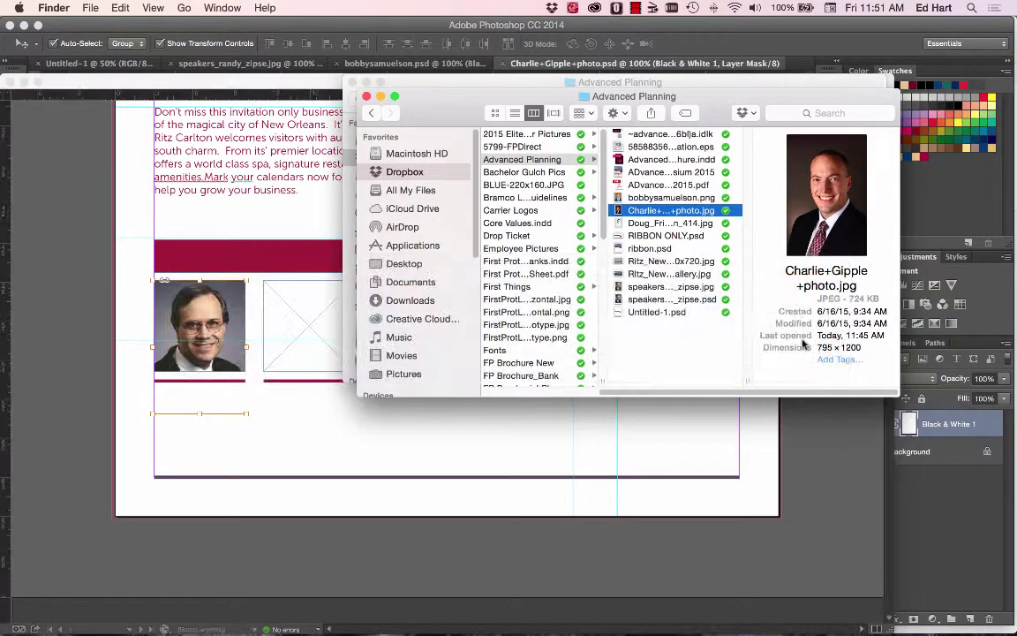
click(672, 301)
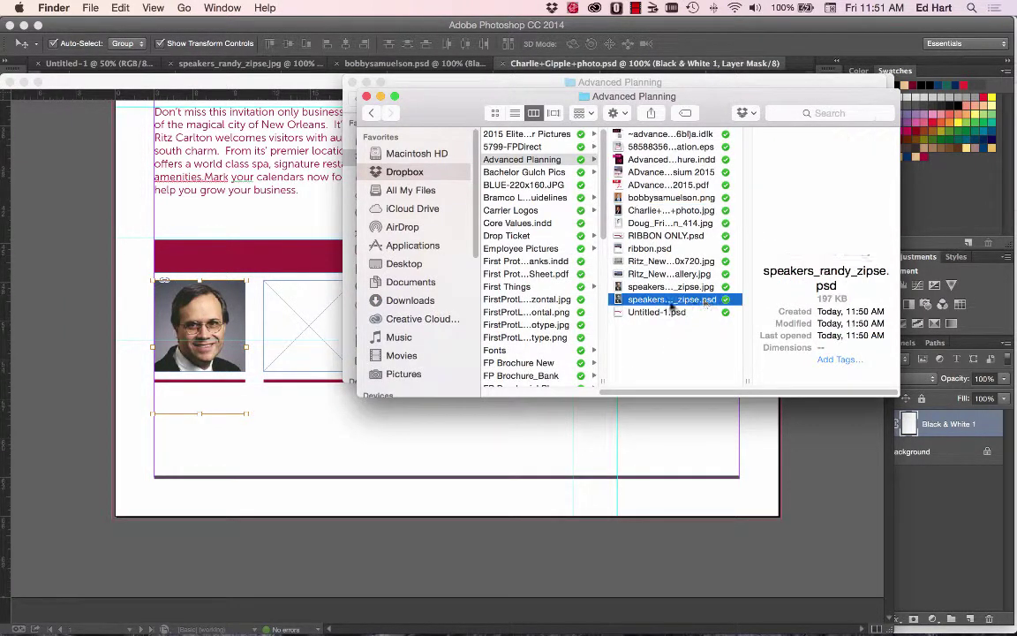
drag(672, 302, 216, 344)
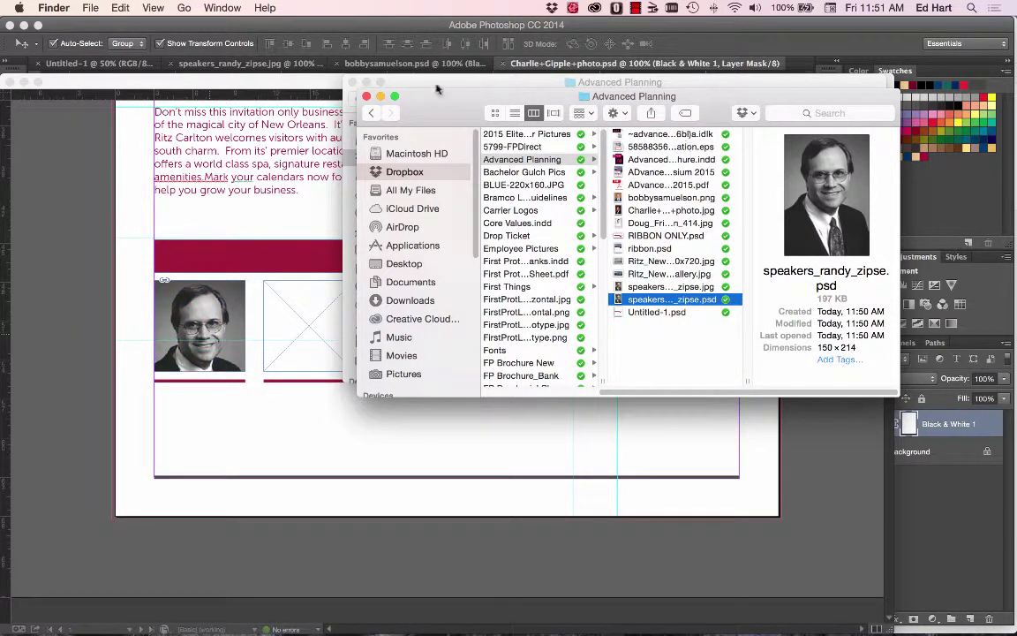
drag(436, 89, 536, 160)
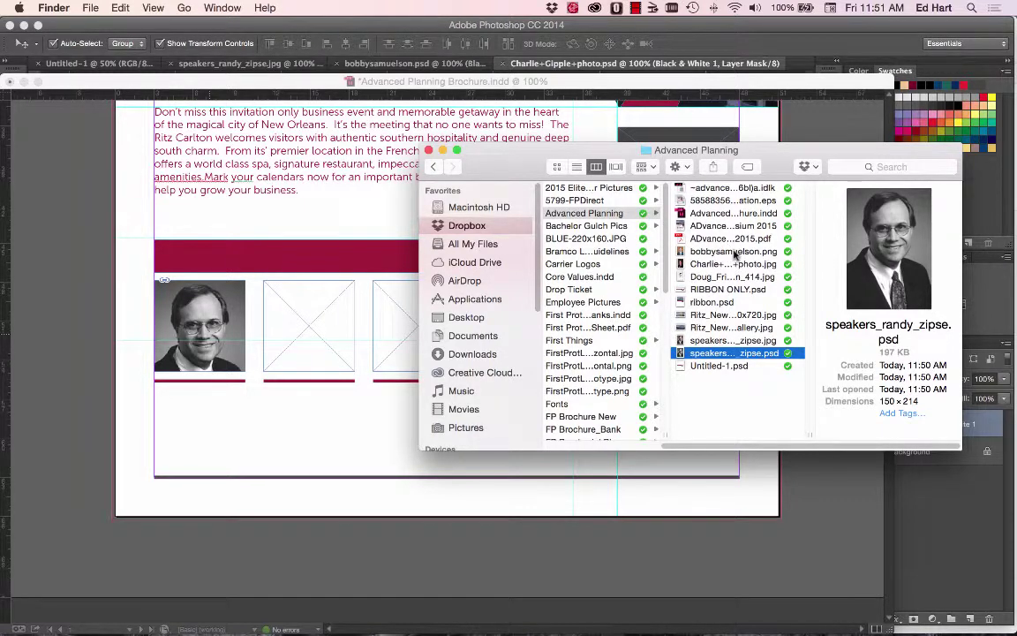
drag(734, 254, 311, 343)
drag(609, 145, 799, 132)
drag(901, 262, 455, 301)
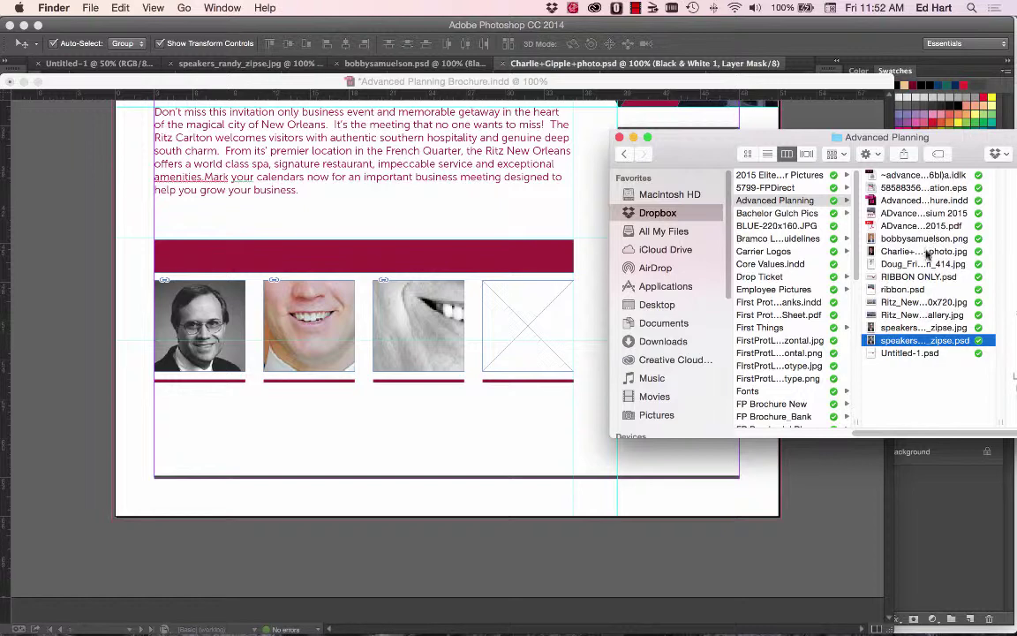
drag(928, 255, 520, 346)
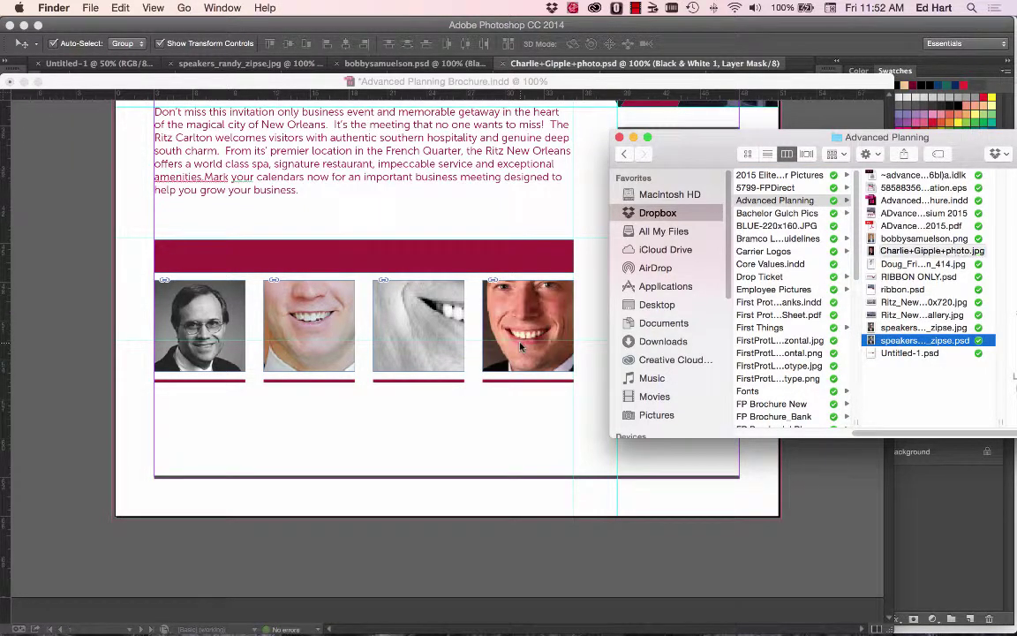
click(281, 326)
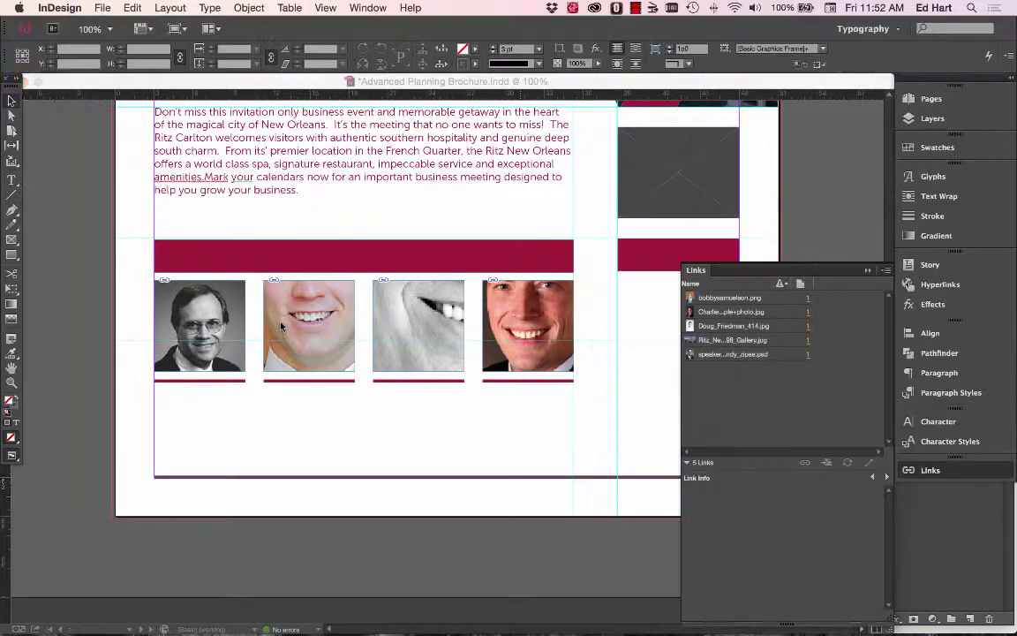
Shrink the second speaker's photo and move it down so his face and shoulders fit.
right_click(305, 327)
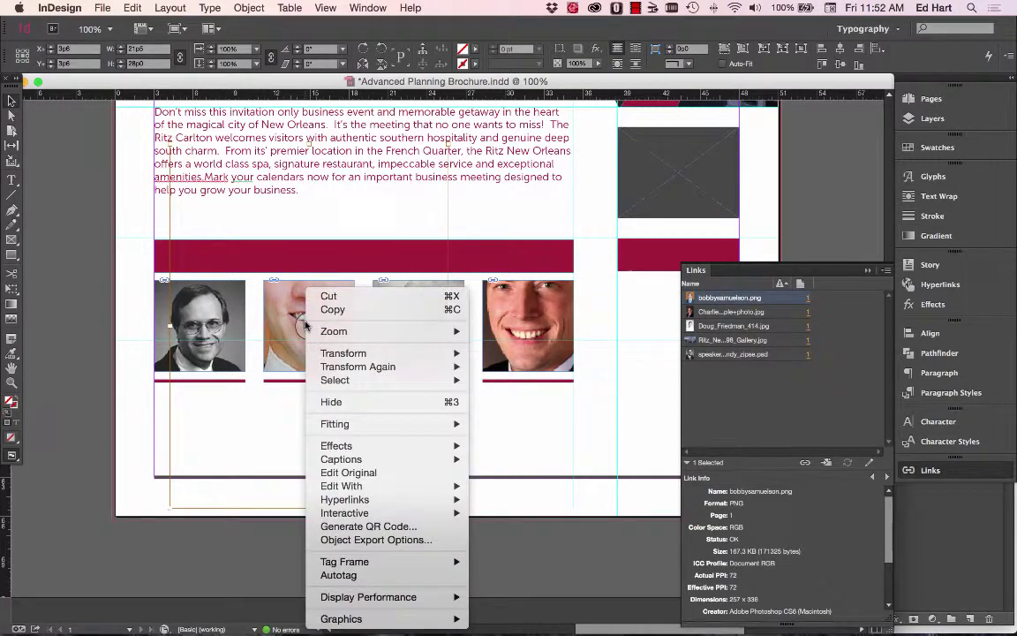
key(Escape)
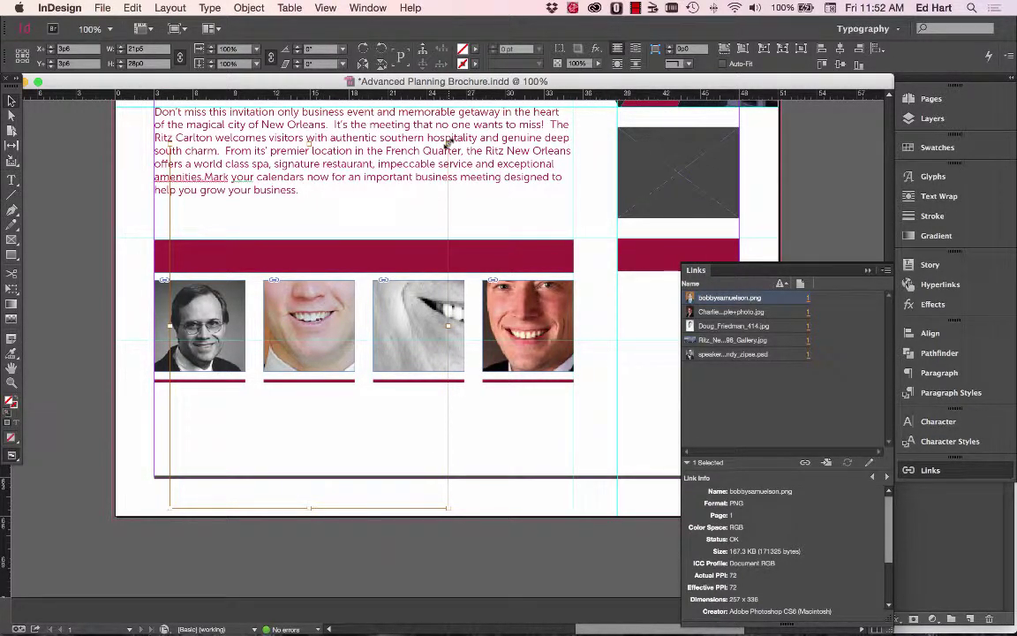
drag(448, 141, 342, 254)
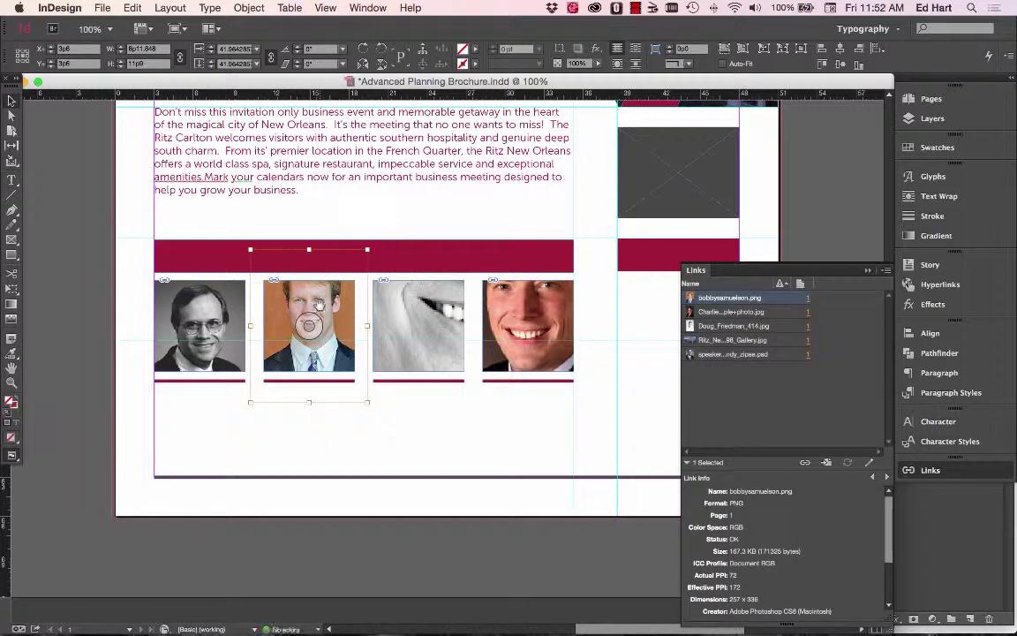
mouse_move(320, 305)
mouse_down()
mouse_move(318, 320)
mouse_move(325, 313)
mouse_up()
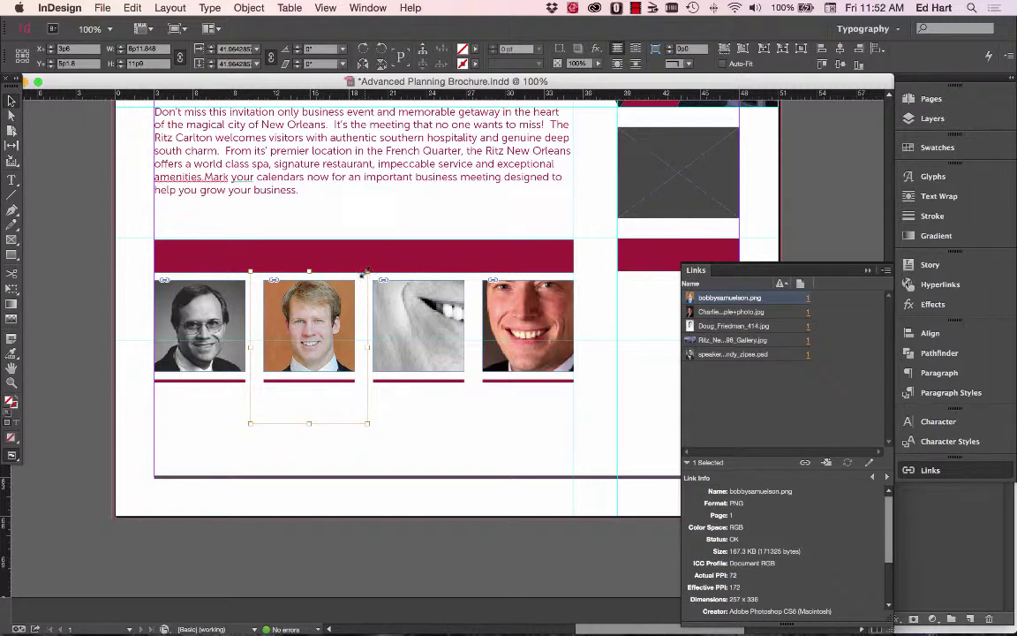
drag(368, 271, 341, 312)
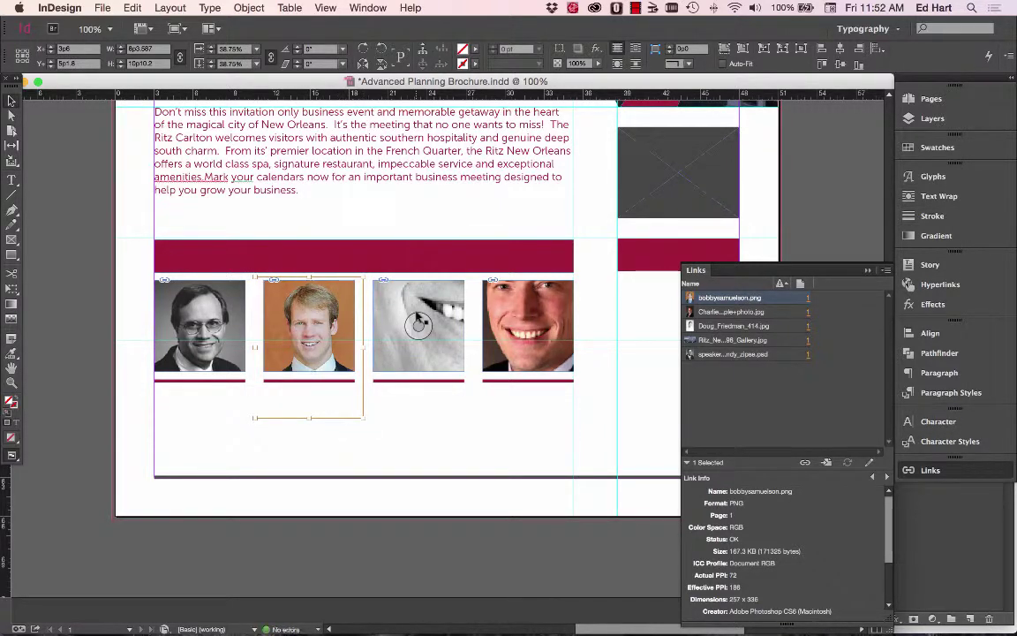
click(418, 326)
click(419, 326)
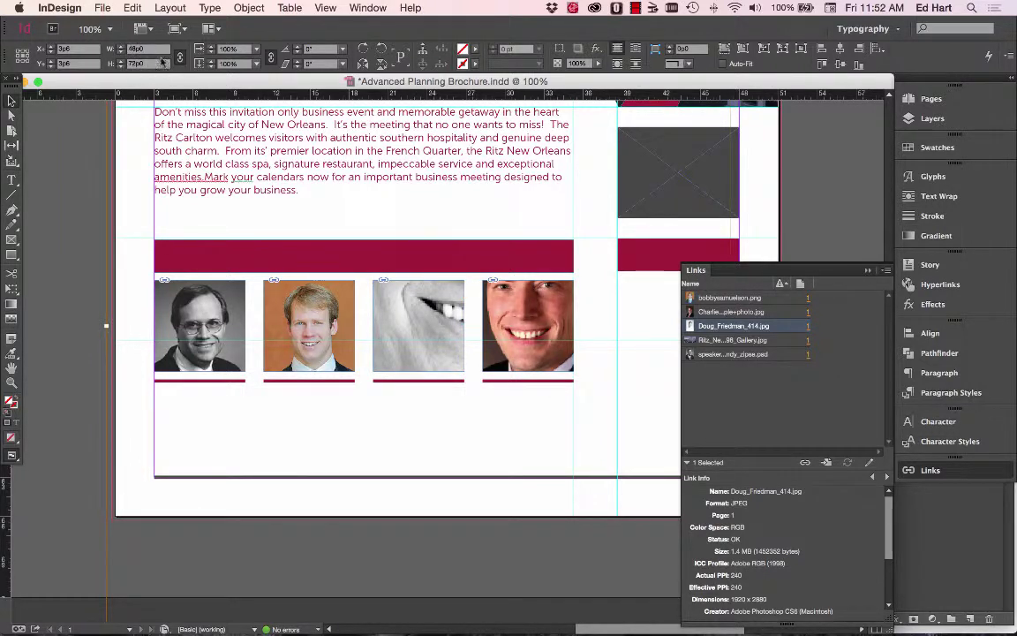
Set the third photo's width to 10p and recentre it, then start shrinking the fourth photo.
click(134, 50)
double_click(135, 50)
text(10pi)
key(Tab)
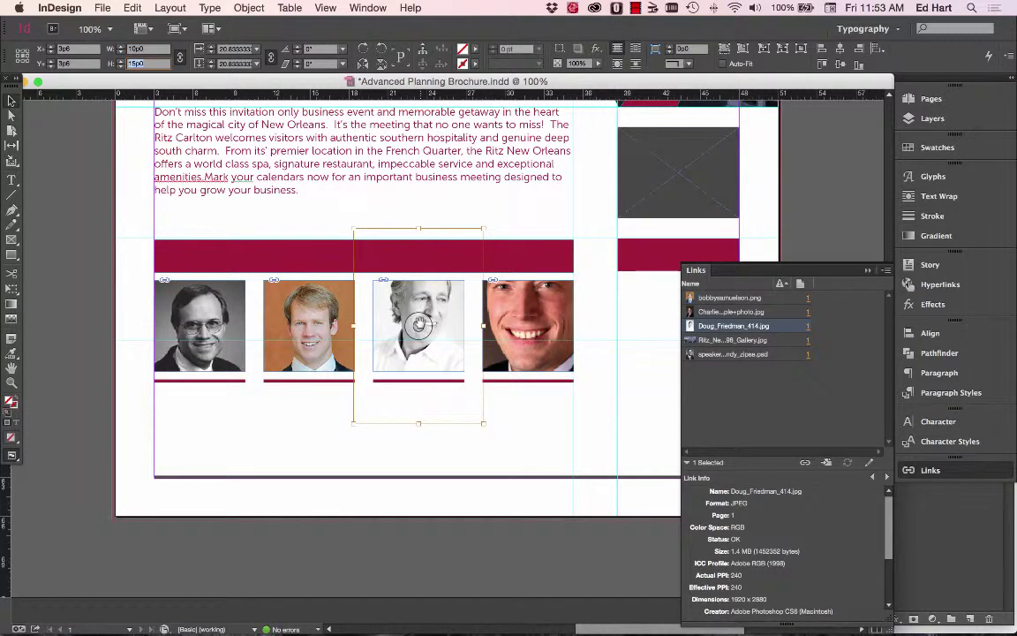
drag(419, 325, 421, 341)
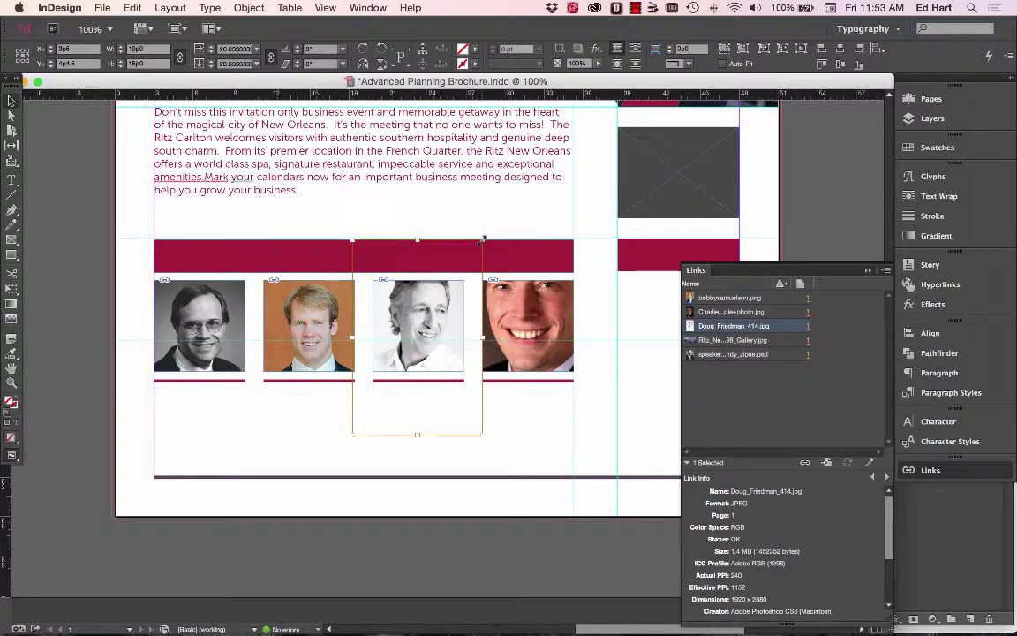
drag(483, 238, 472, 255)
drag(428, 316, 431, 326)
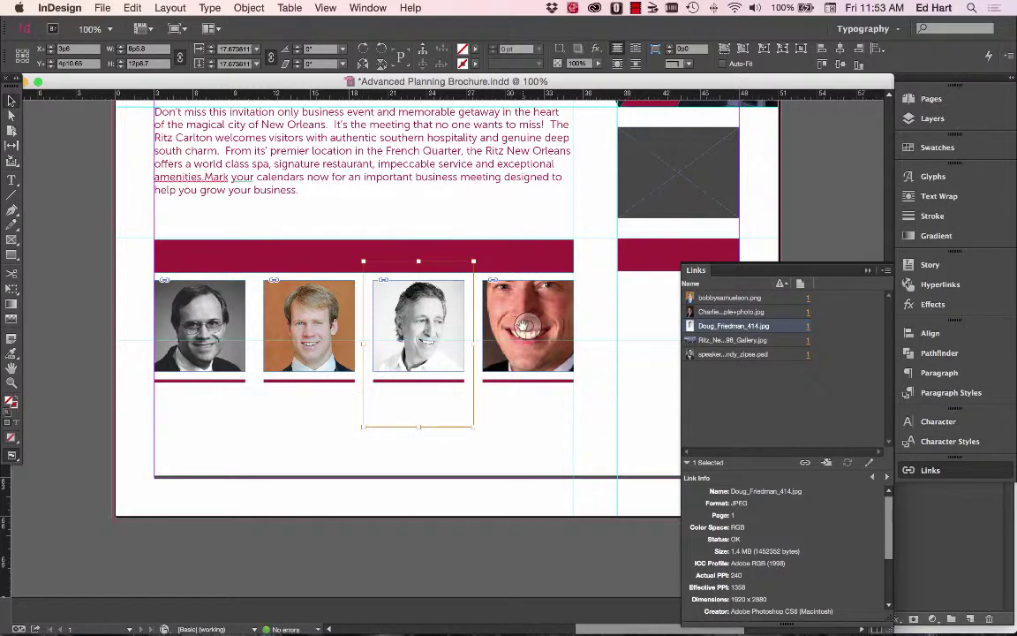
click(524, 326)
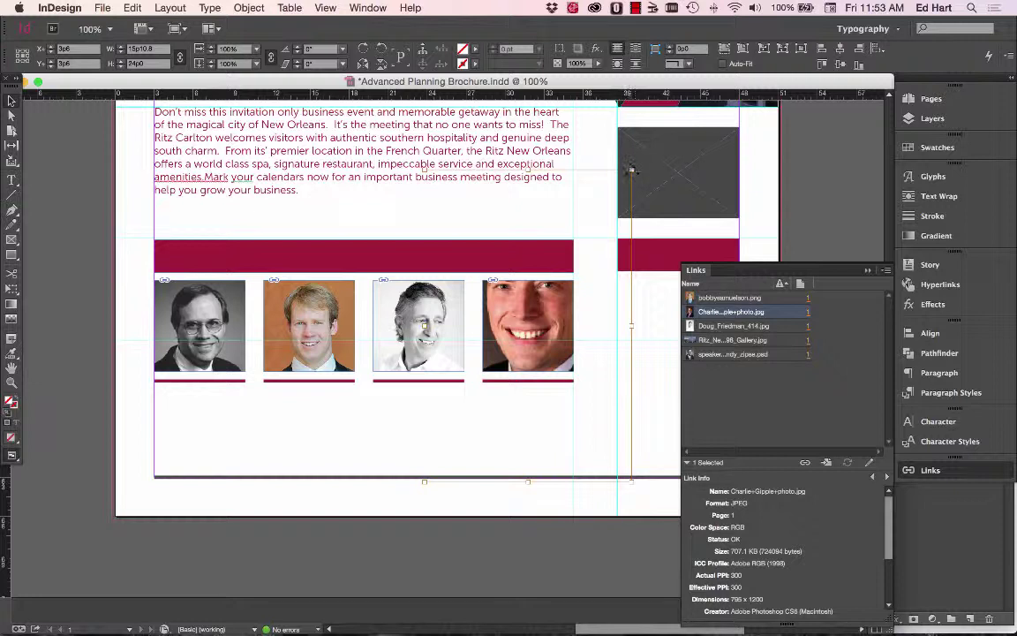
drag(631, 170, 577, 250)
Resize and shift the fourth speaker's photo to about 7p8 by 11p7 inside its frame.
drag(533, 323, 531, 340)
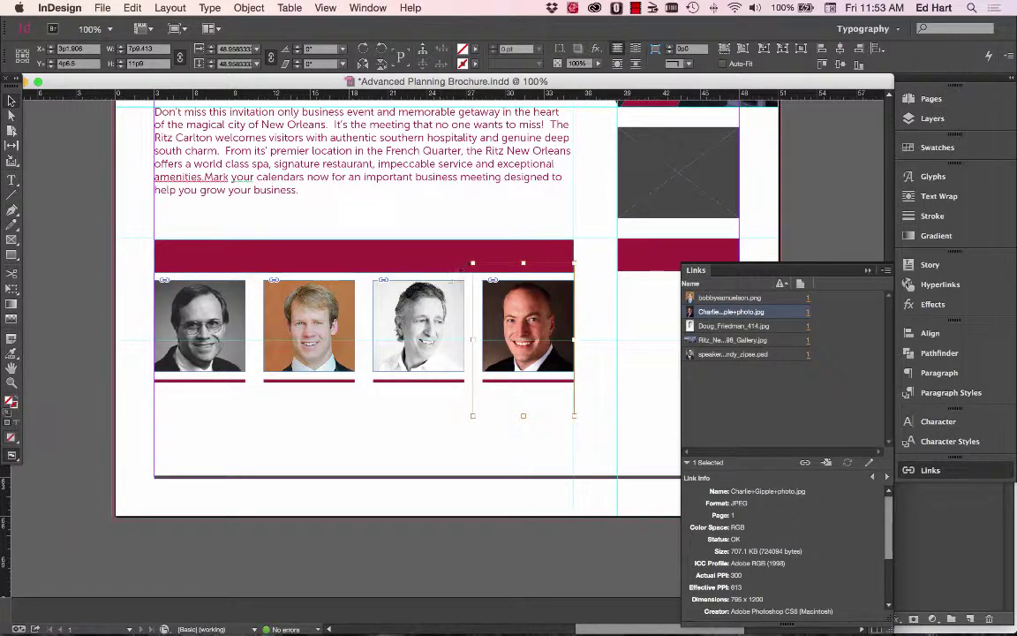
drag(473, 262, 478, 270)
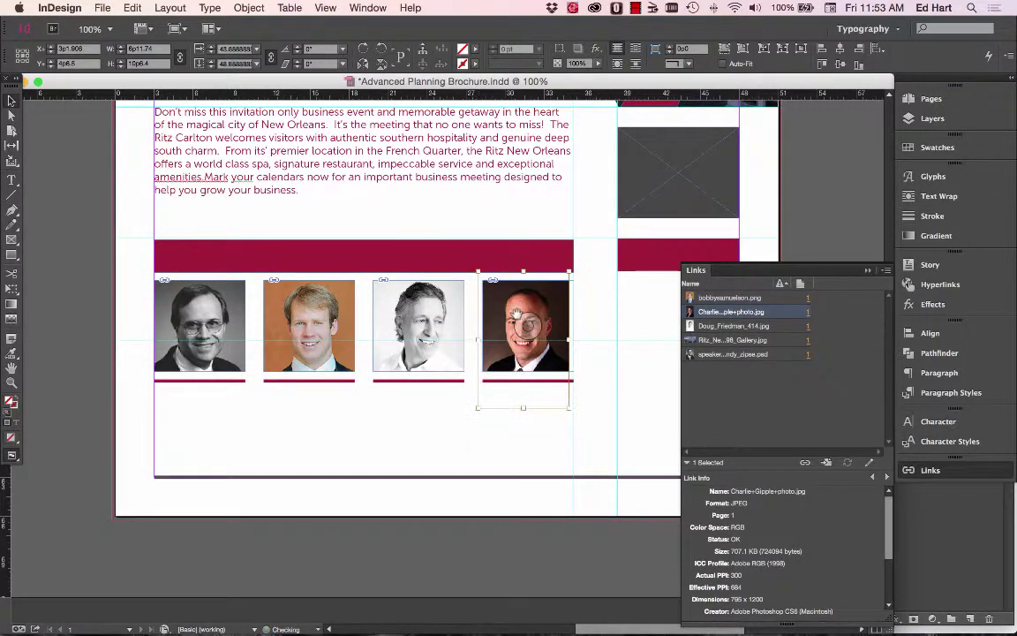
drag(517, 313, 530, 320)
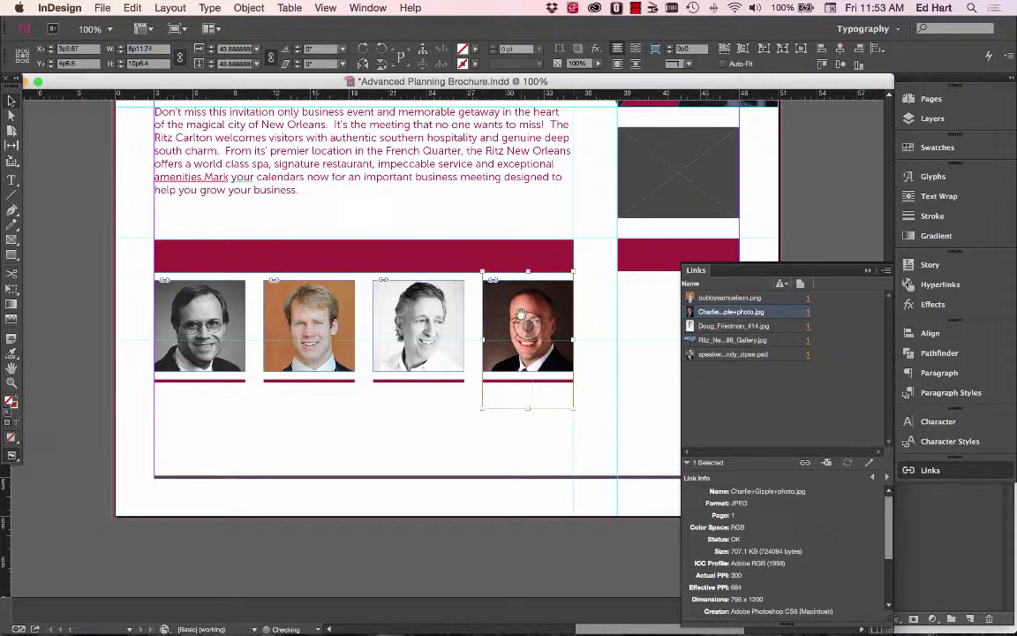
click(610, 320)
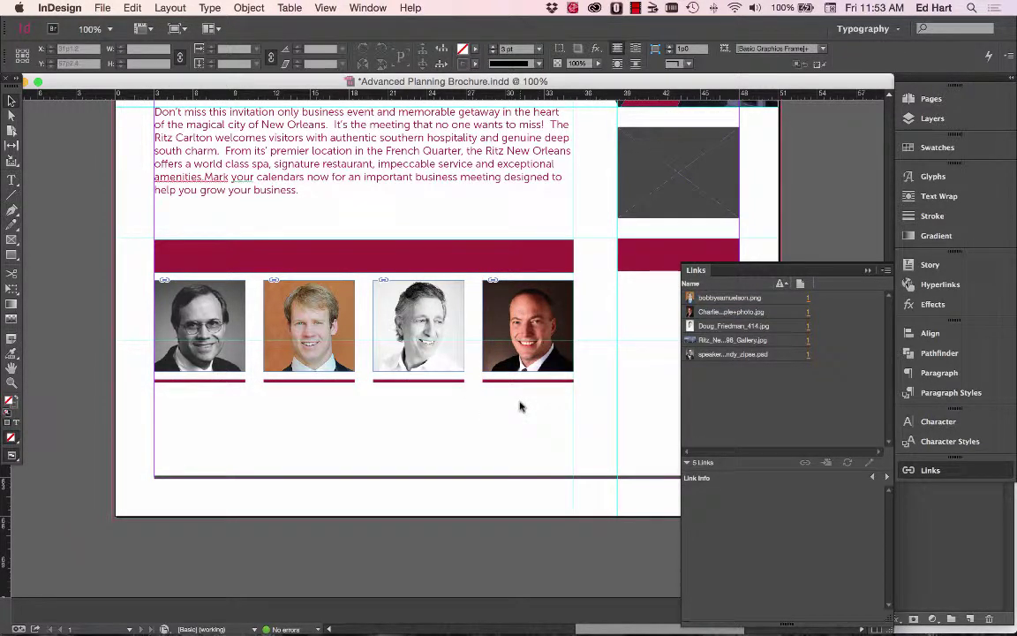
click(504, 320)
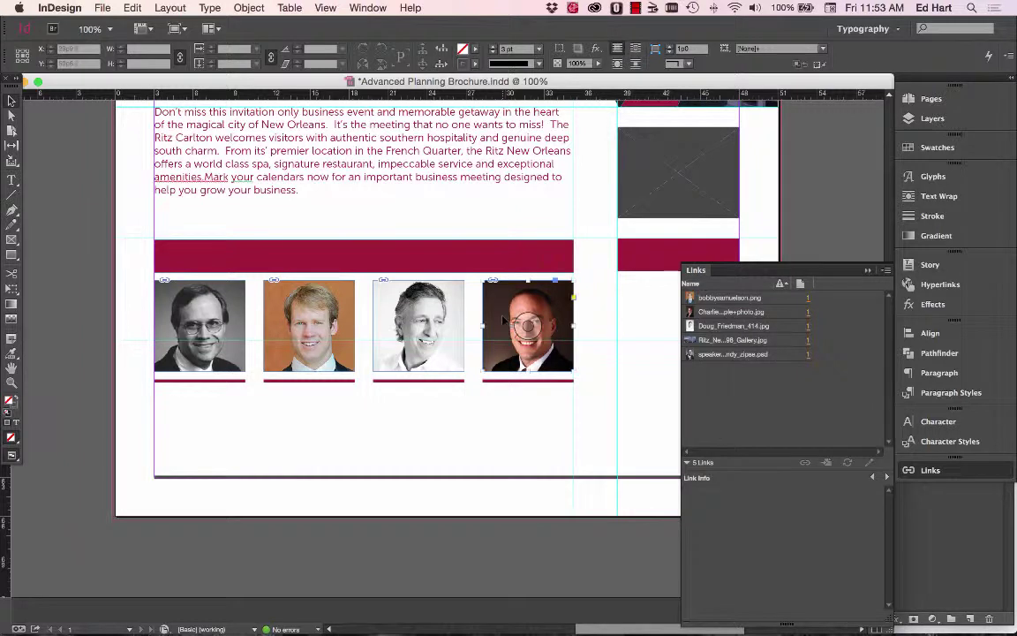
click(526, 326)
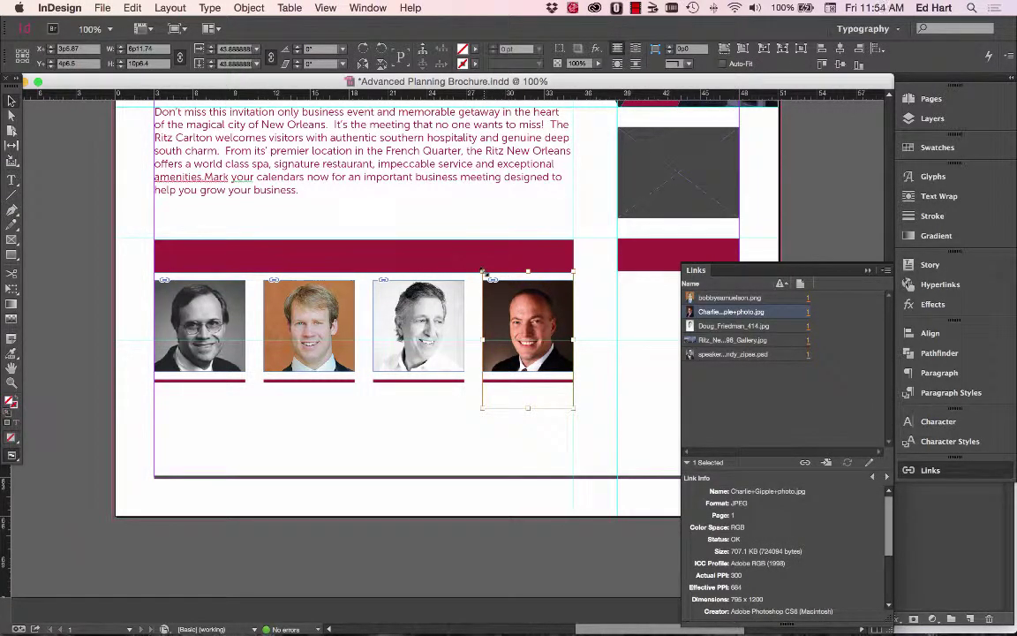
drag(482, 271, 478, 265)
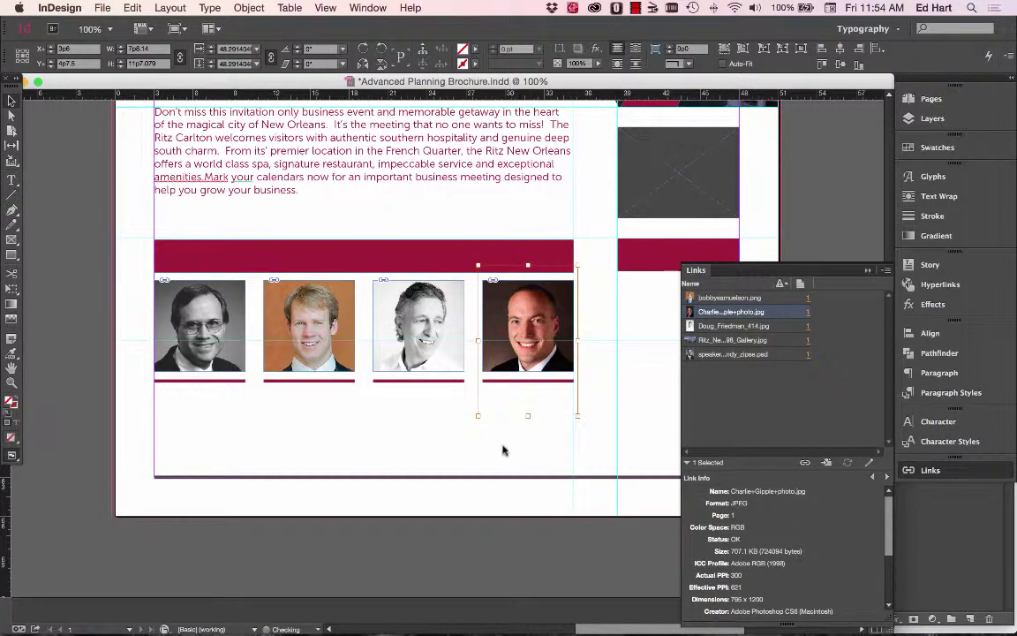
click(482, 454)
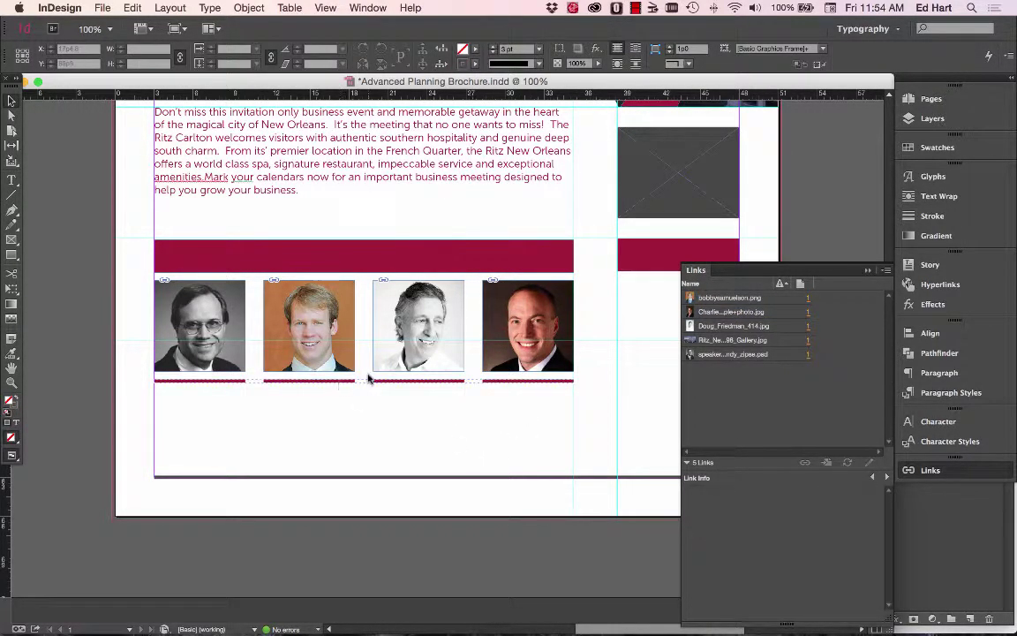
Send the second speaker's orange-background photo to Photoshop CC 2014 using Edit With.
right_click(308, 339)
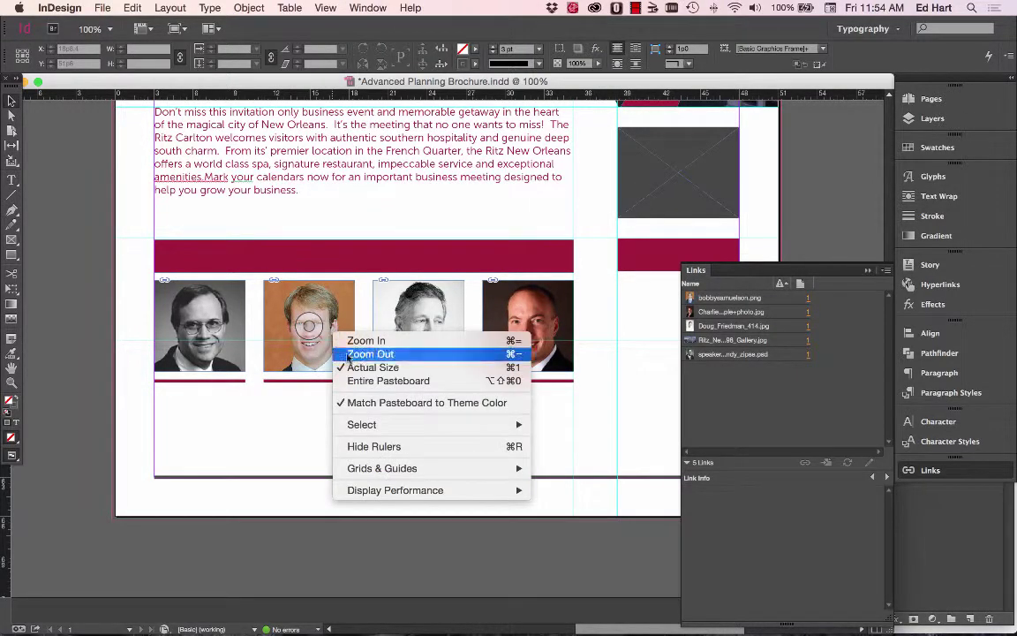
click(307, 339)
click(305, 331)
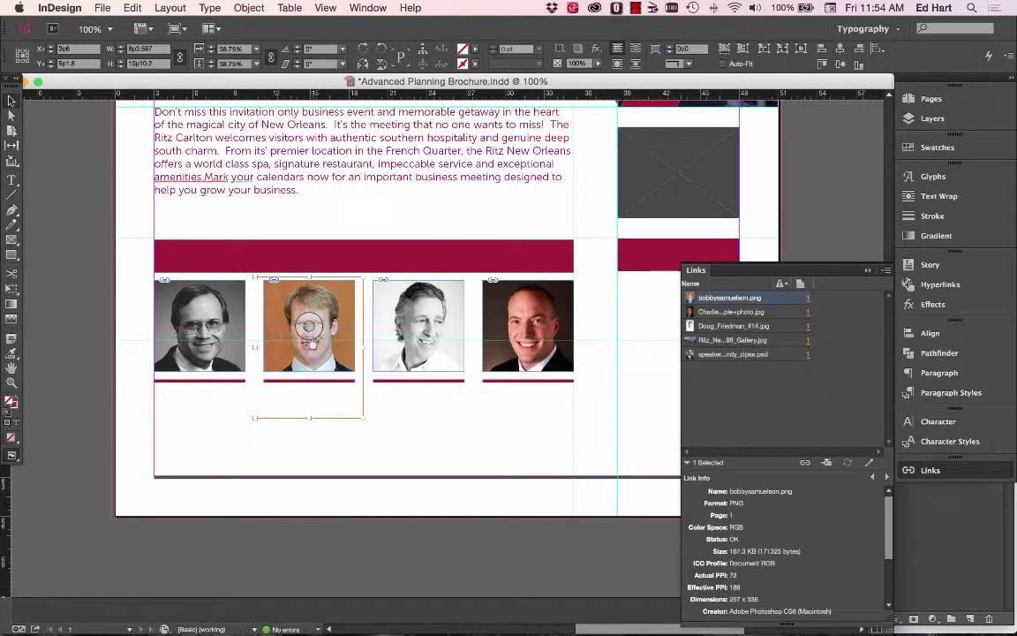
right_click(309, 326)
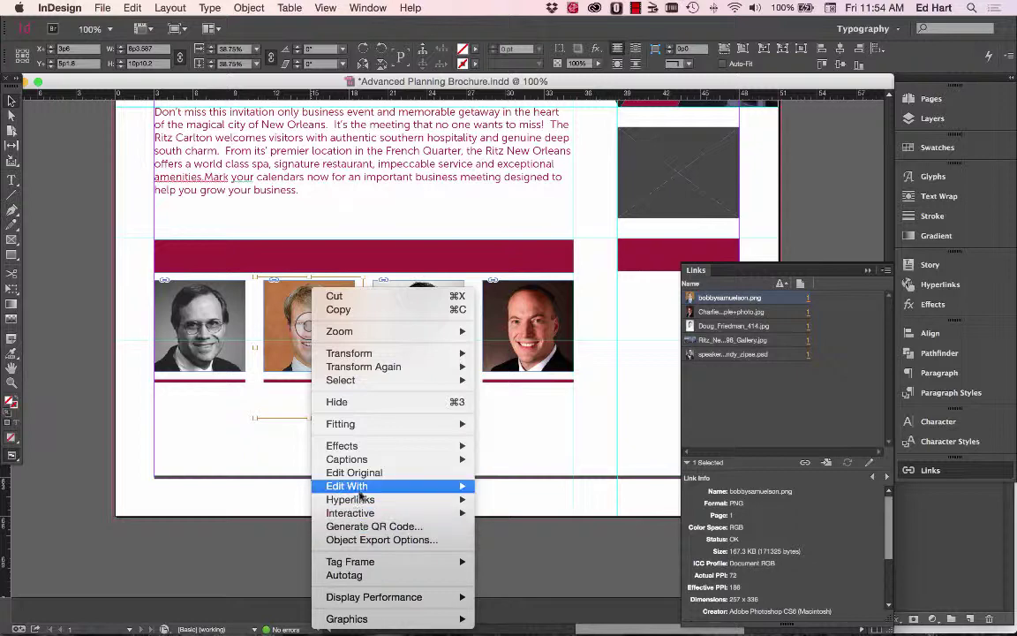
mouse_move(367, 485)
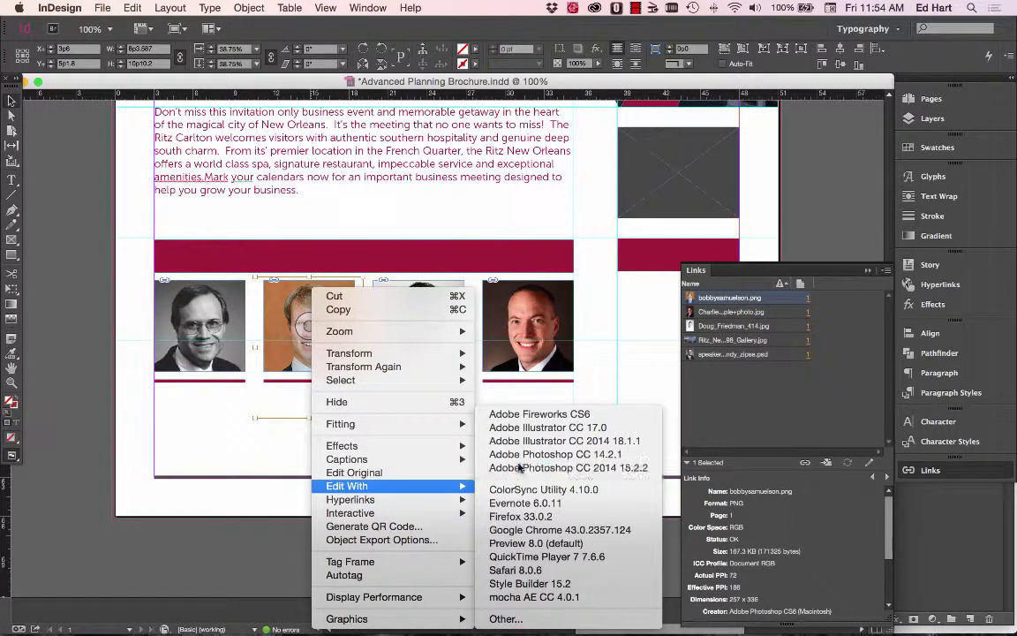
click(522, 465)
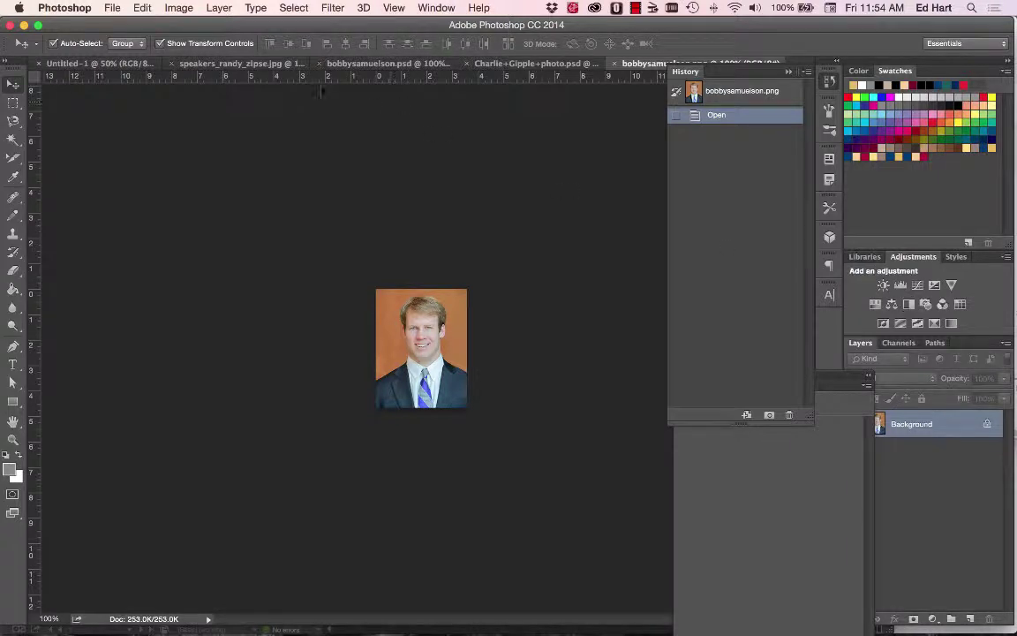
click(213, 9)
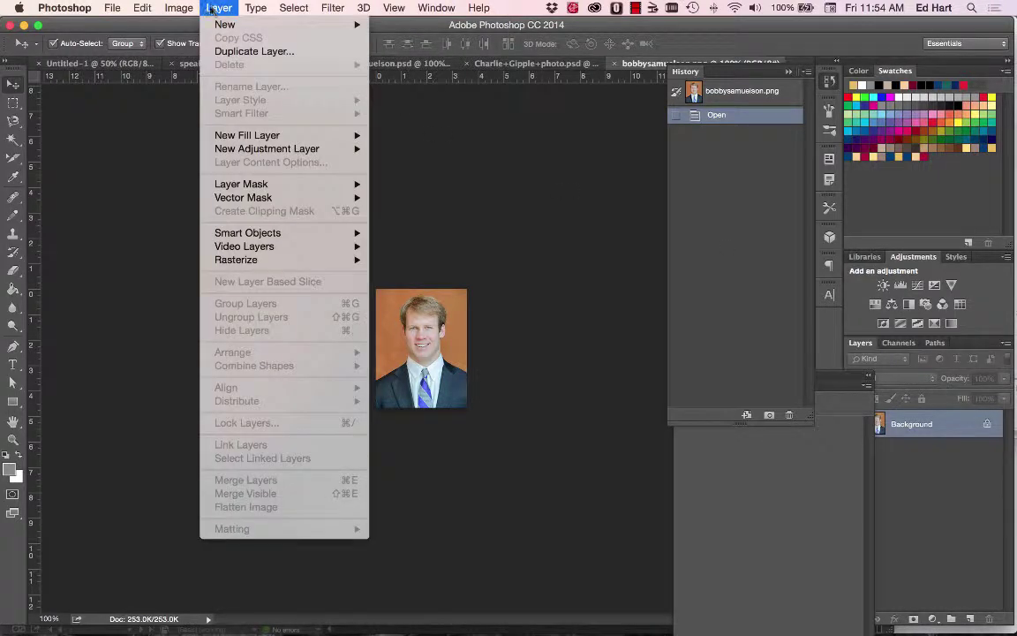
mouse_move(194, 9)
mouse_move(188, 54)
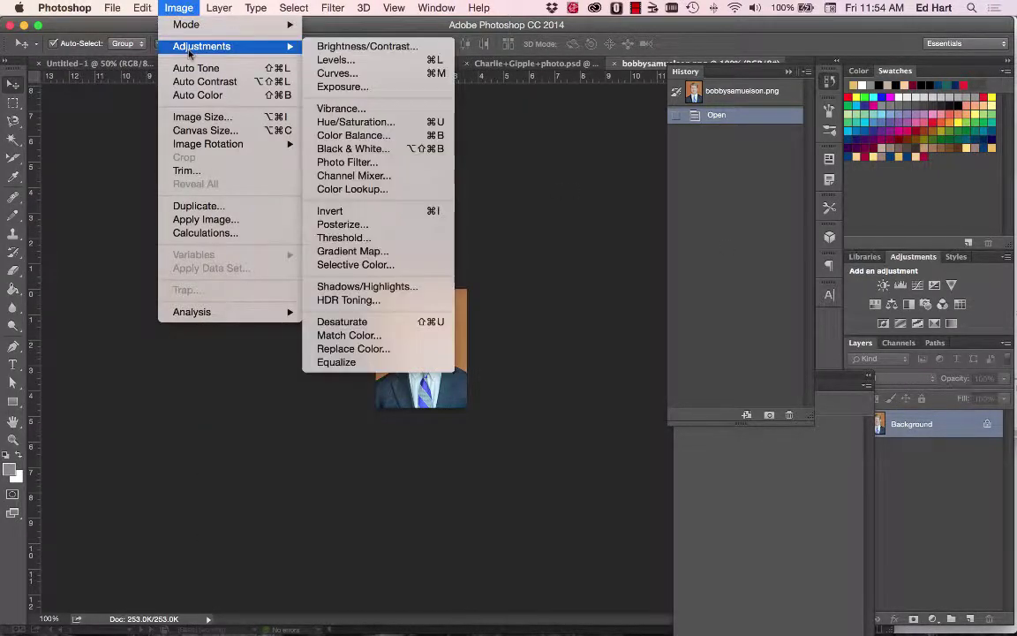
click(343, 148)
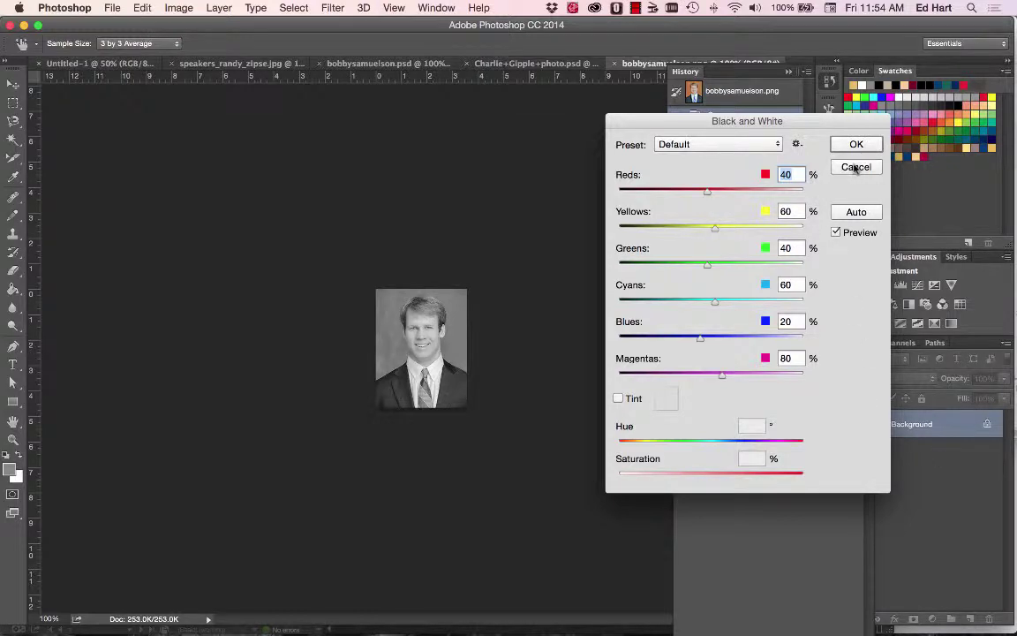
click(855, 168)
click(220, 8)
mouse_move(221, 23)
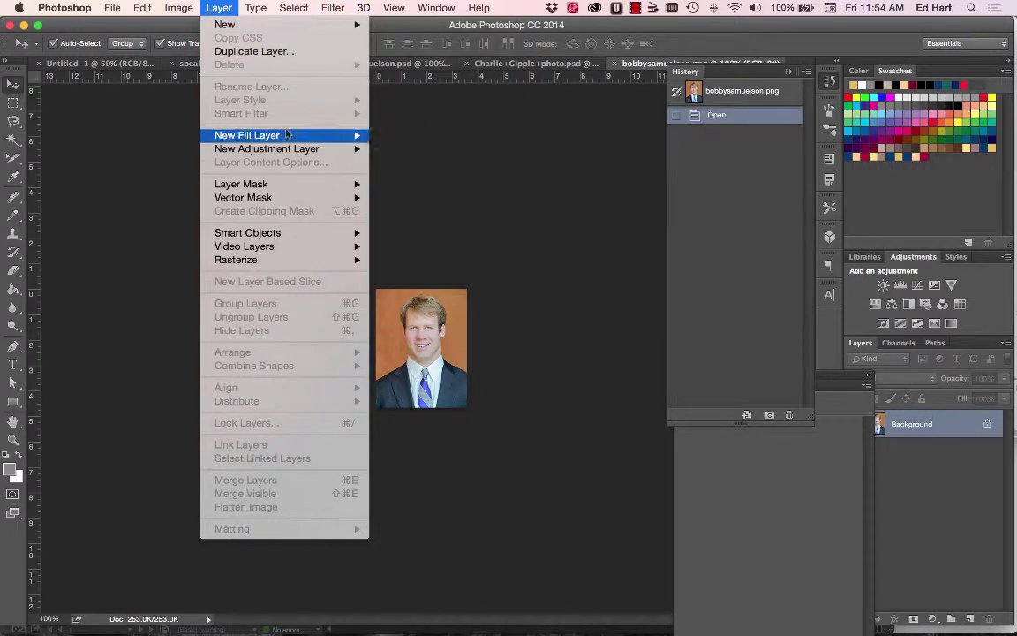
mouse_move(265, 149)
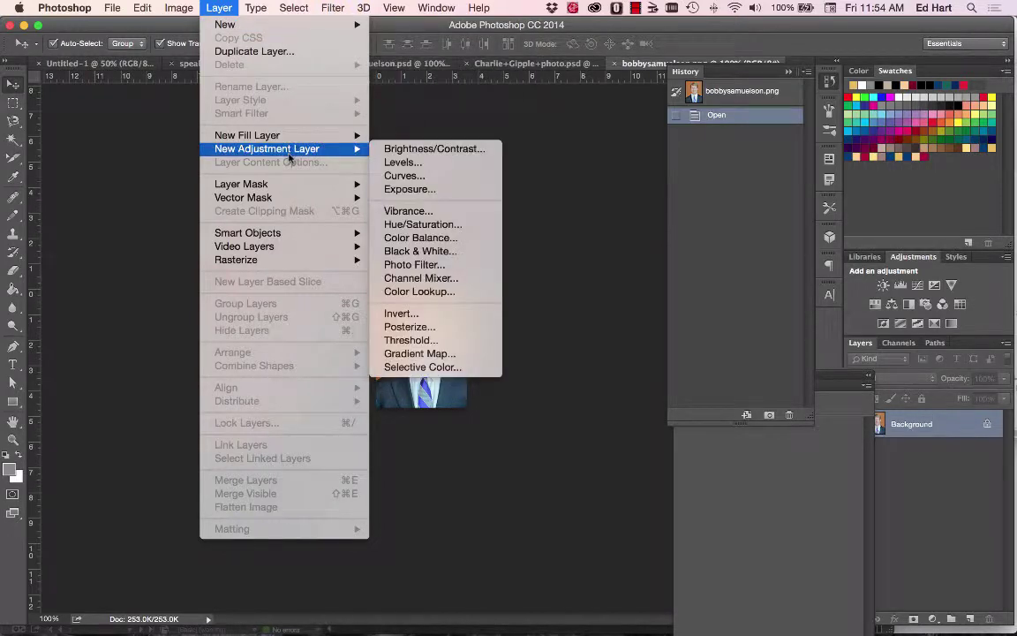
click(413, 255)
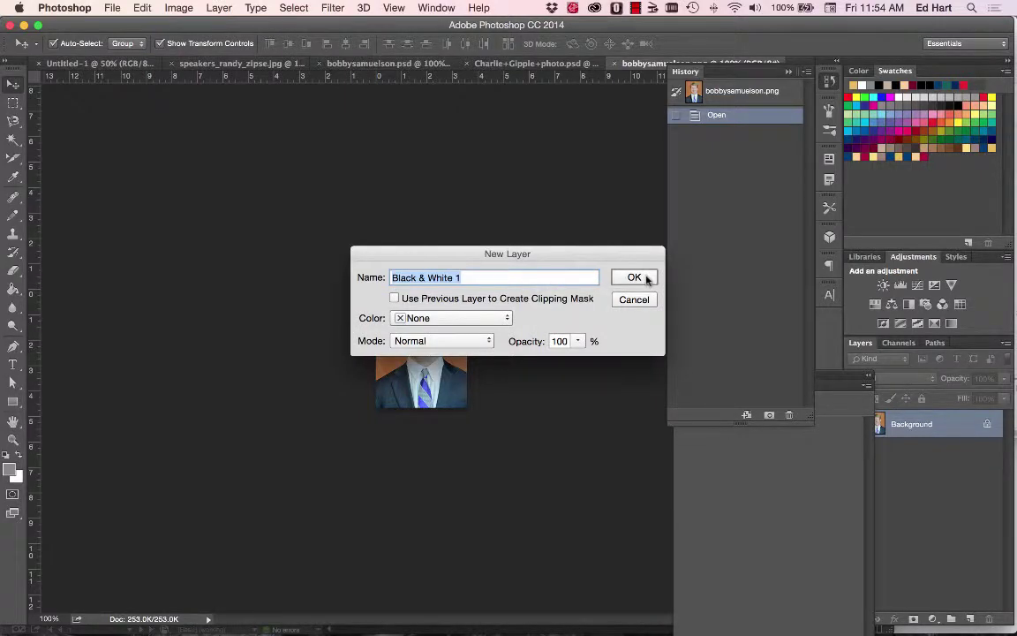
click(647, 279)
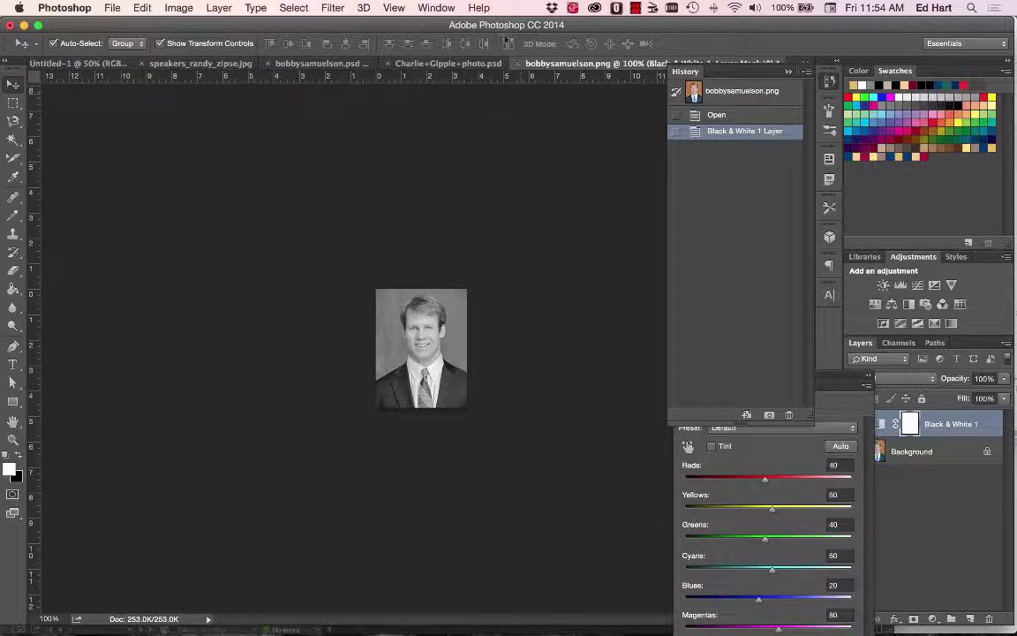
click(517, 63)
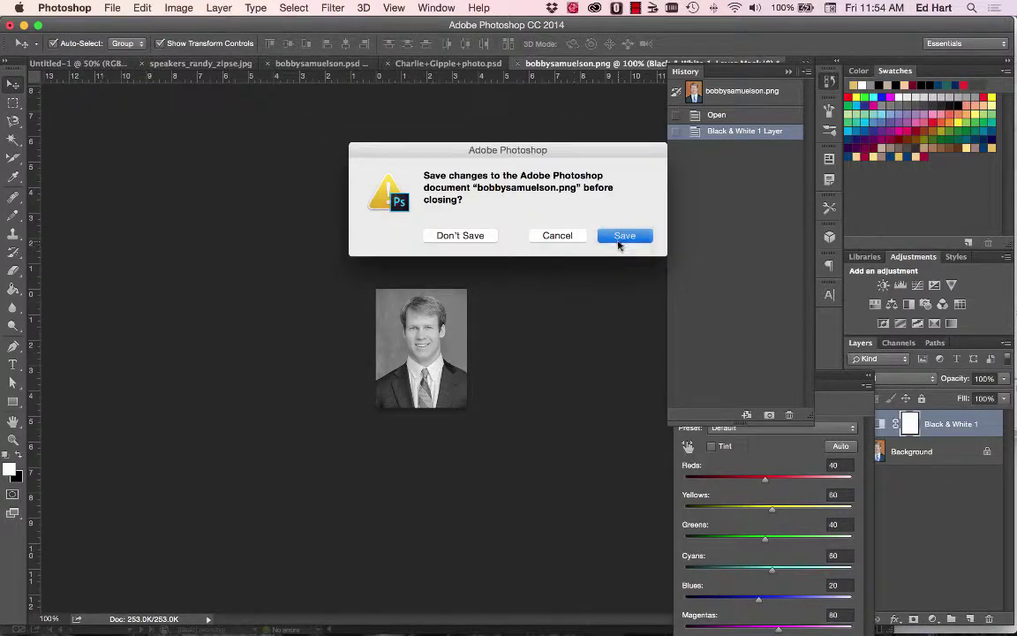
click(618, 235)
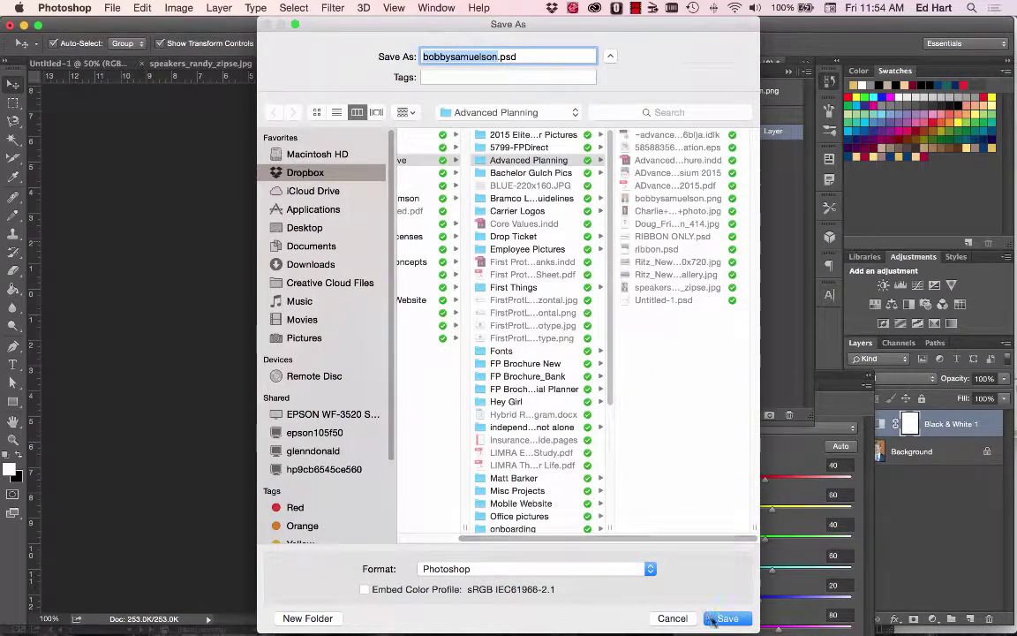
click(722, 616)
click(679, 264)
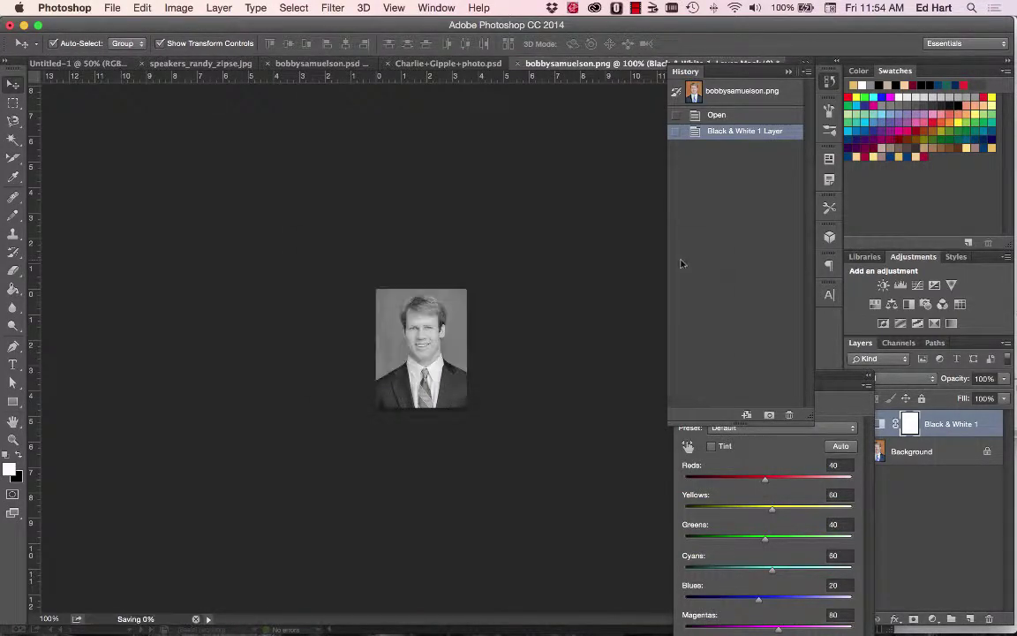
key(super+Tab)
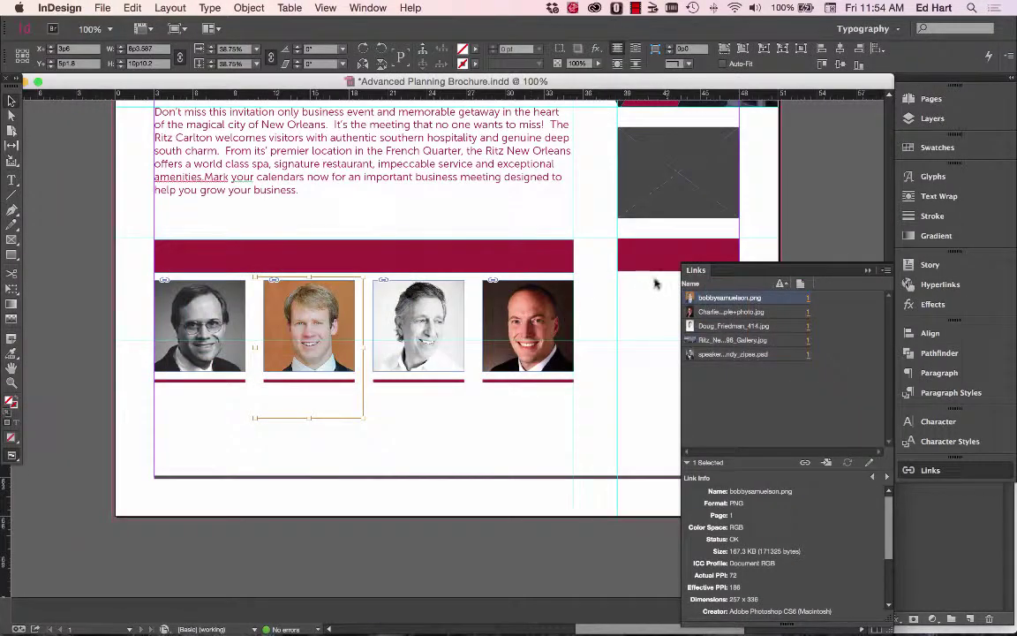
key(super+Tab)
key(Tab)
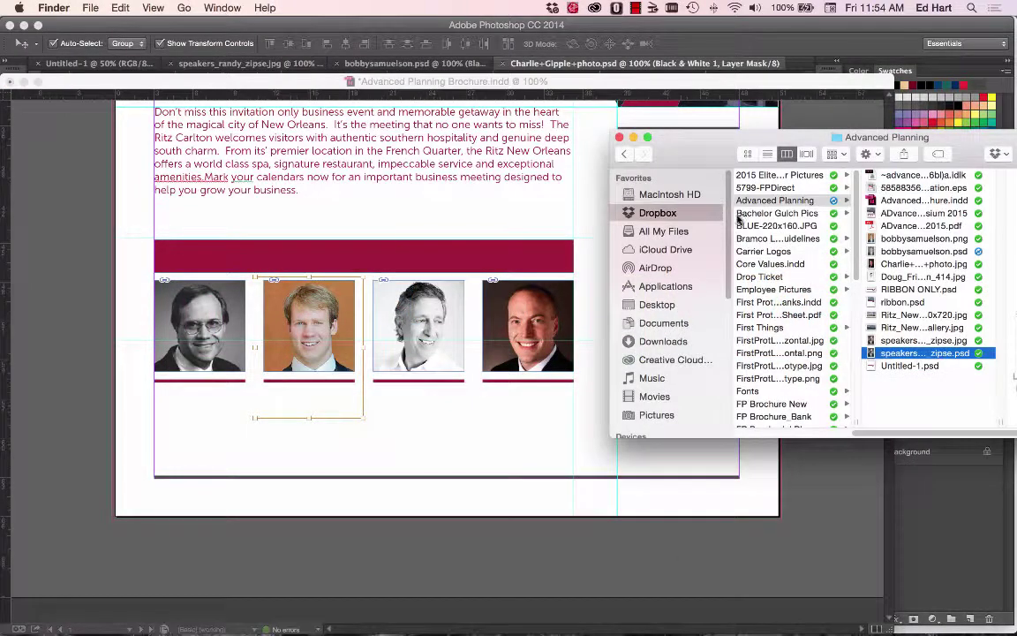
drag(897, 249, 314, 335)
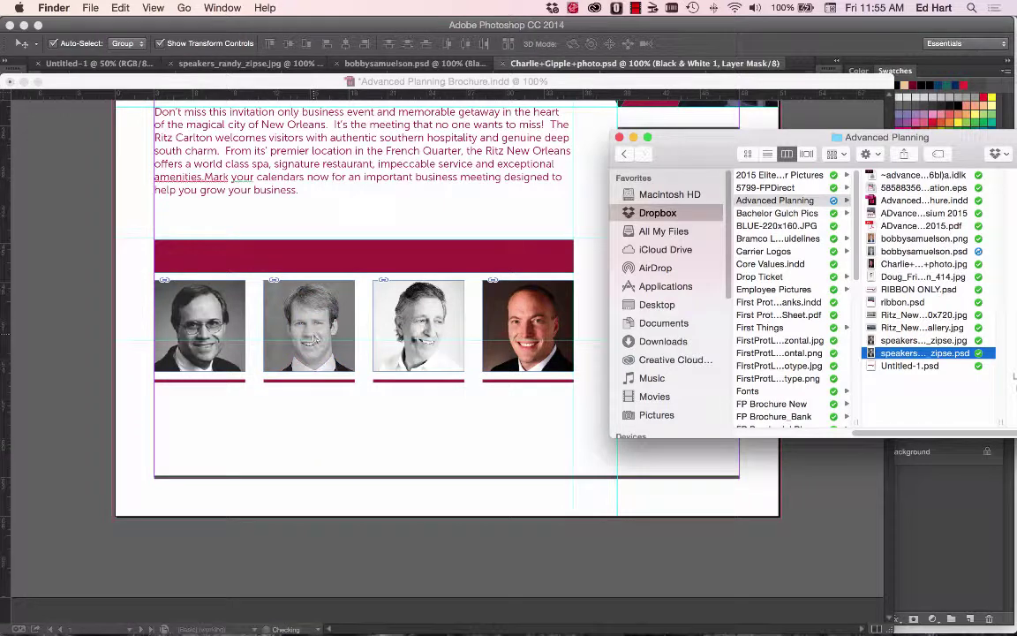
key(super+Tab)
key(super+Tab)
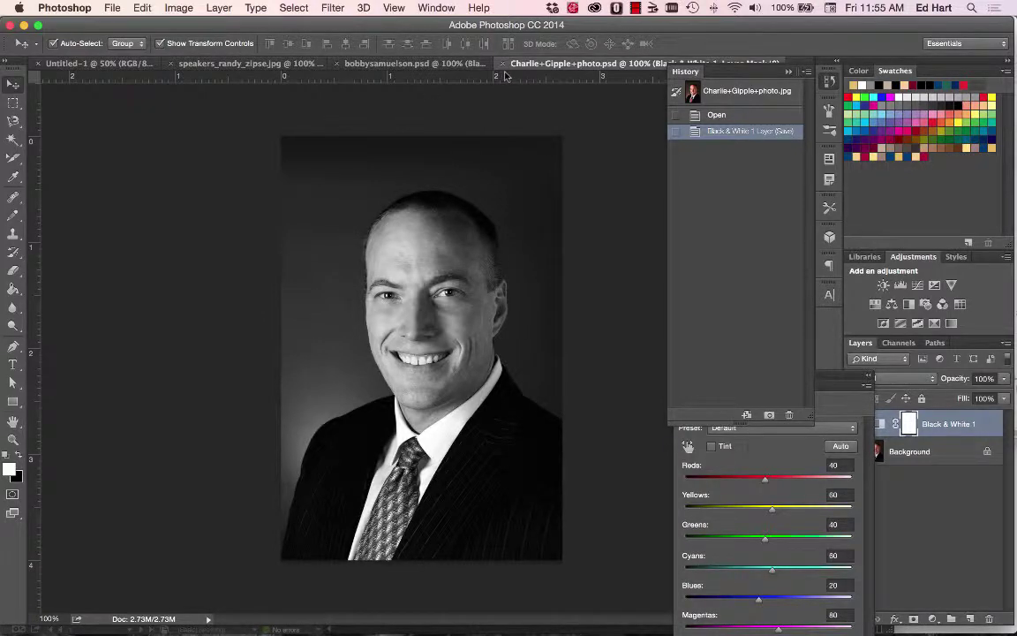
key(super+Tab)
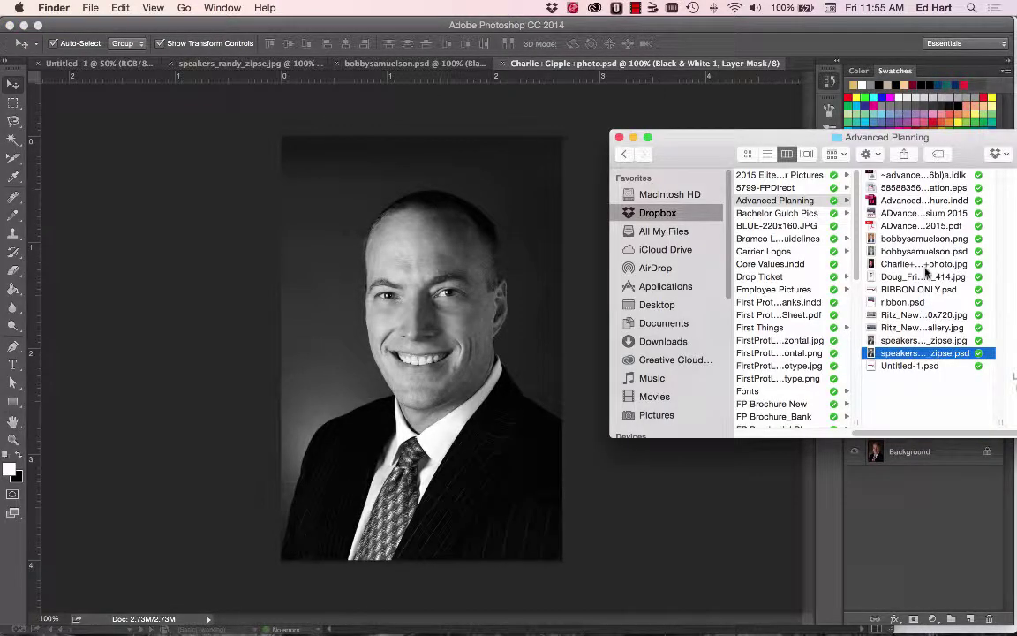
click(461, 67)
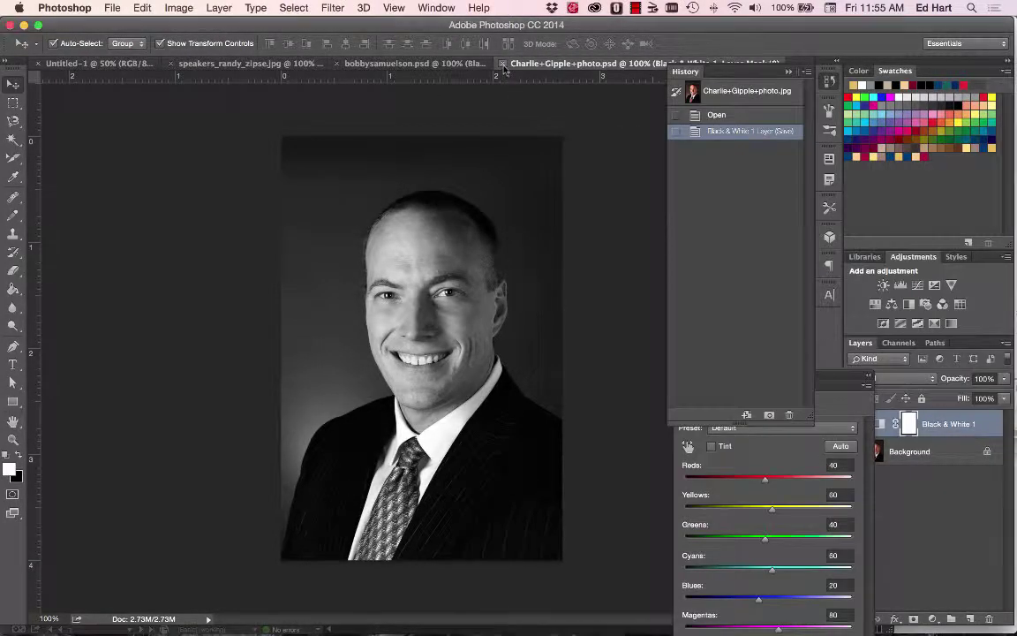
click(455, 64)
key(super+Tab)
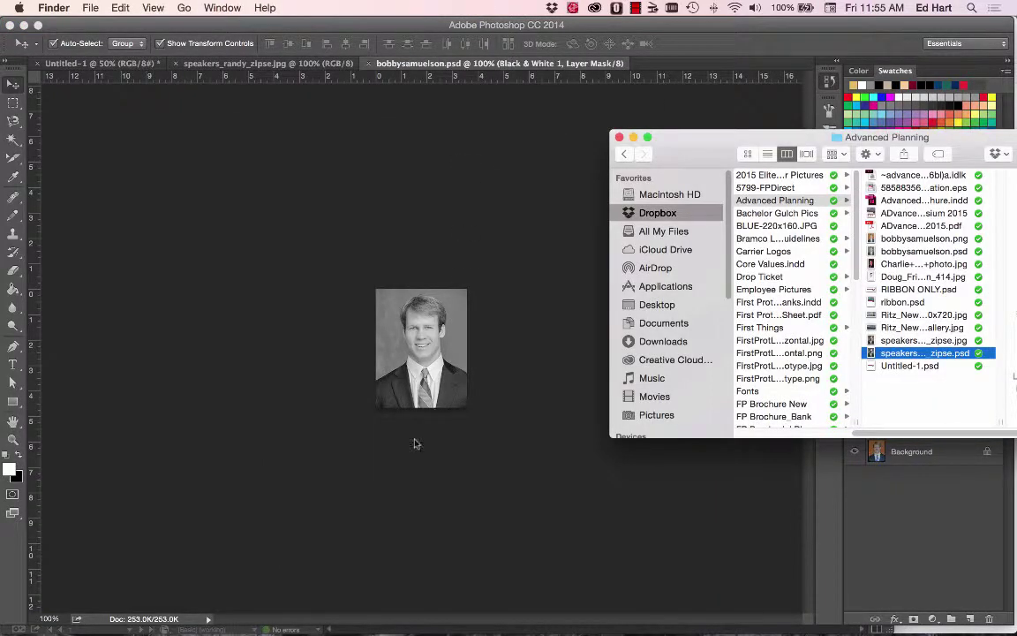
key(super+Tab)
key(super+Tab)
click(499, 296)
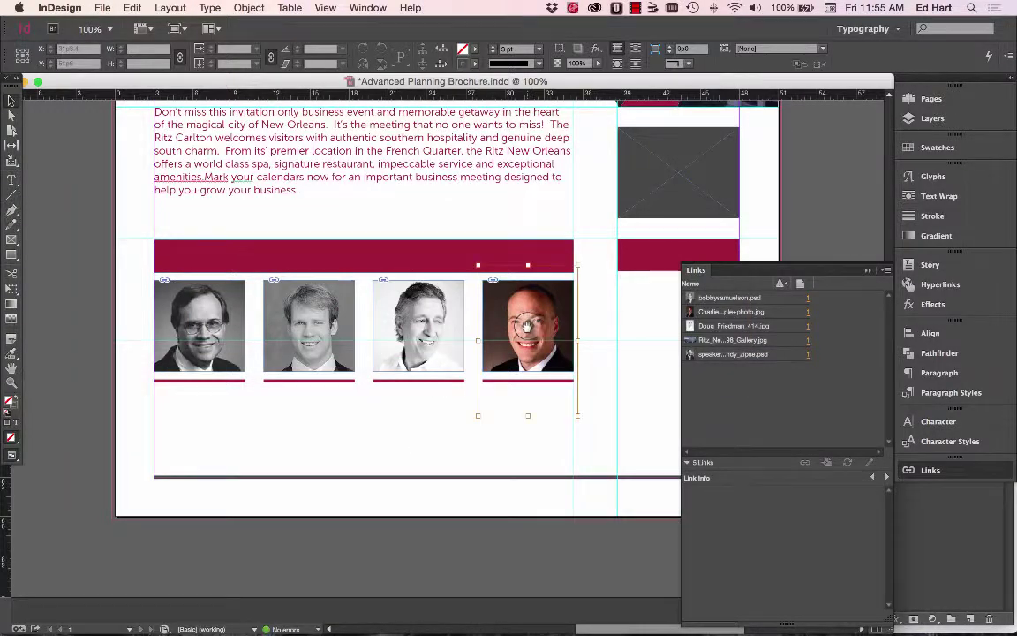
Edit the fourth speaker photo in Photoshop CC 2014 and add a Black & White adjustment.
right_click(530, 290)
mouse_move(603, 503)
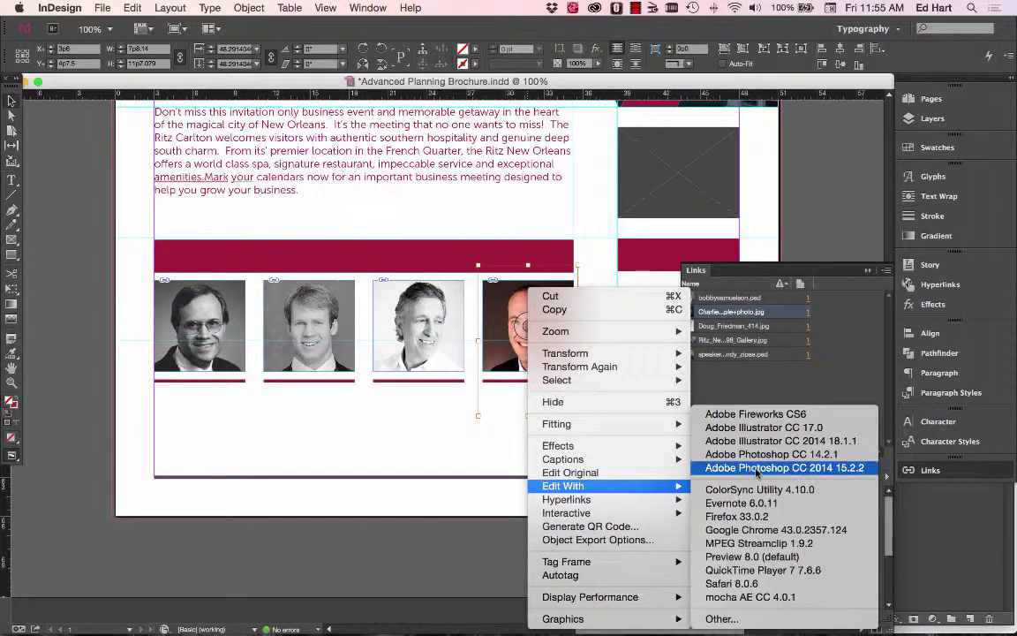
click(760, 463)
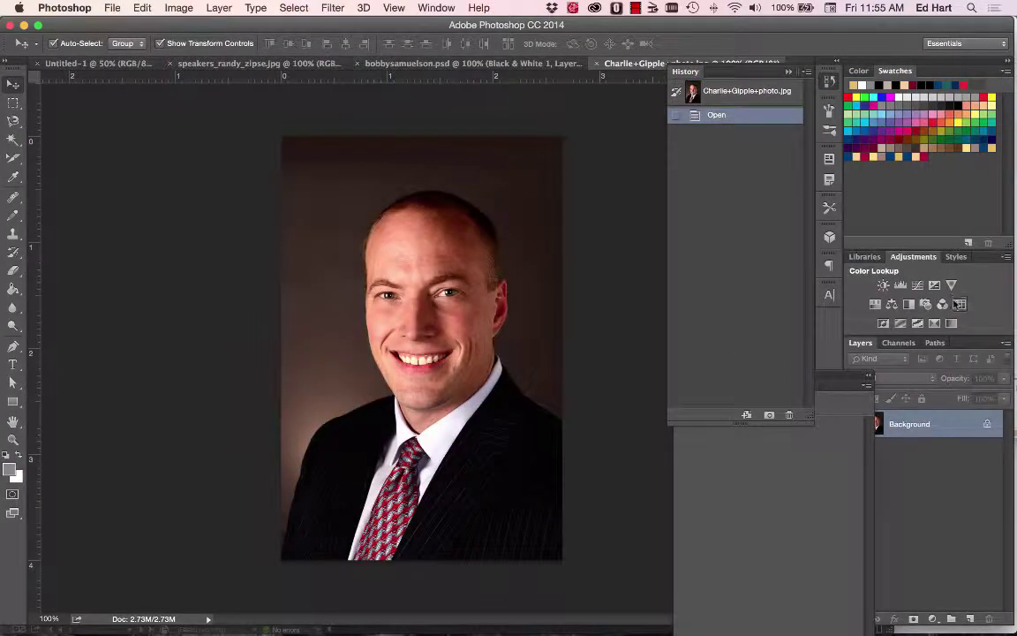
click(914, 304)
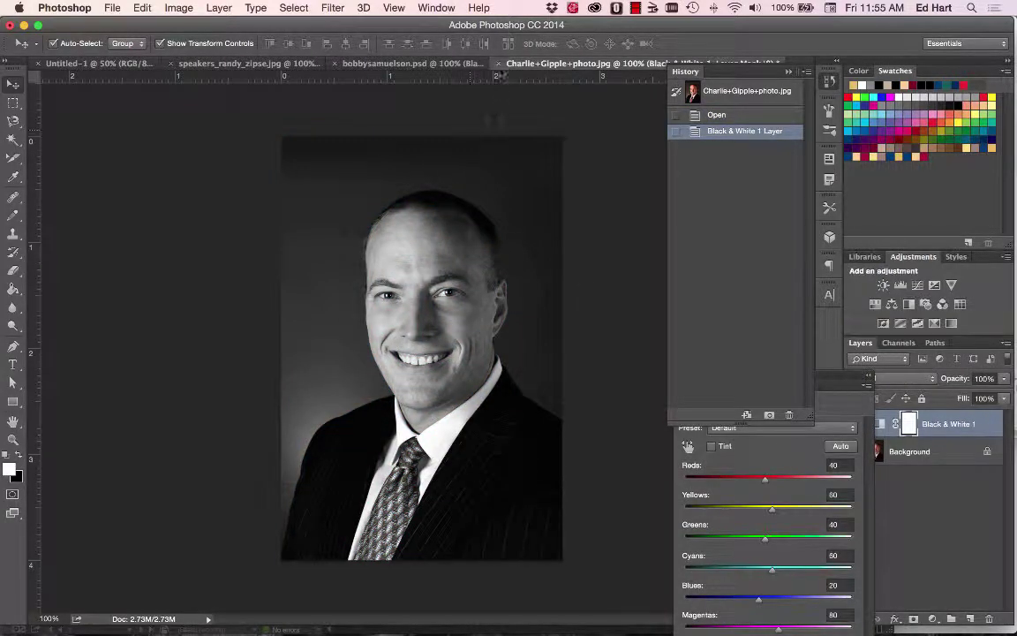
key(super+w)
click(579, 234)
key(super+shift+s)
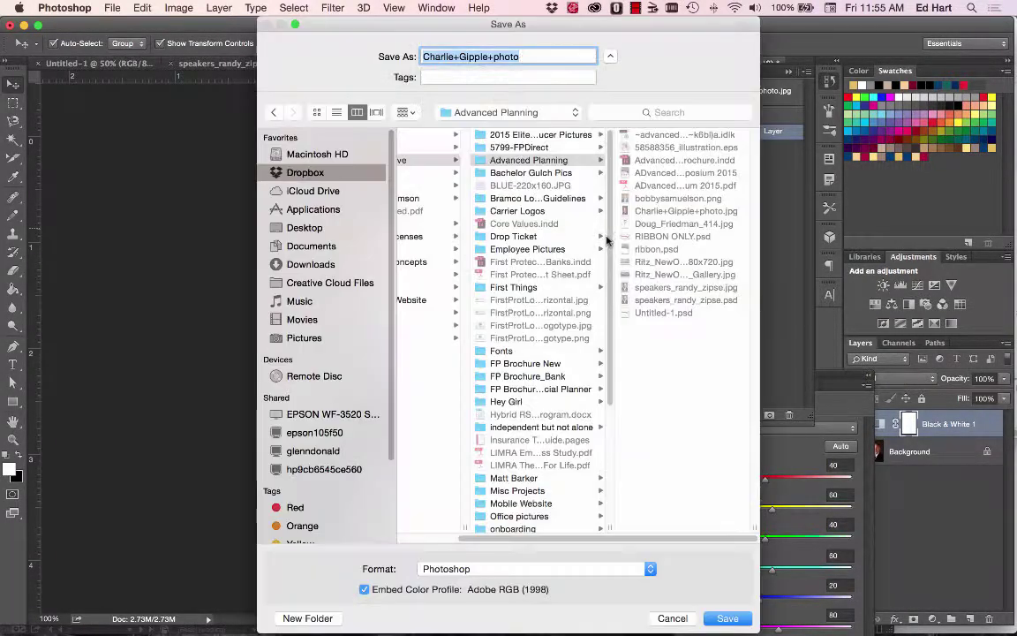
click(726, 615)
key(super+Tab)
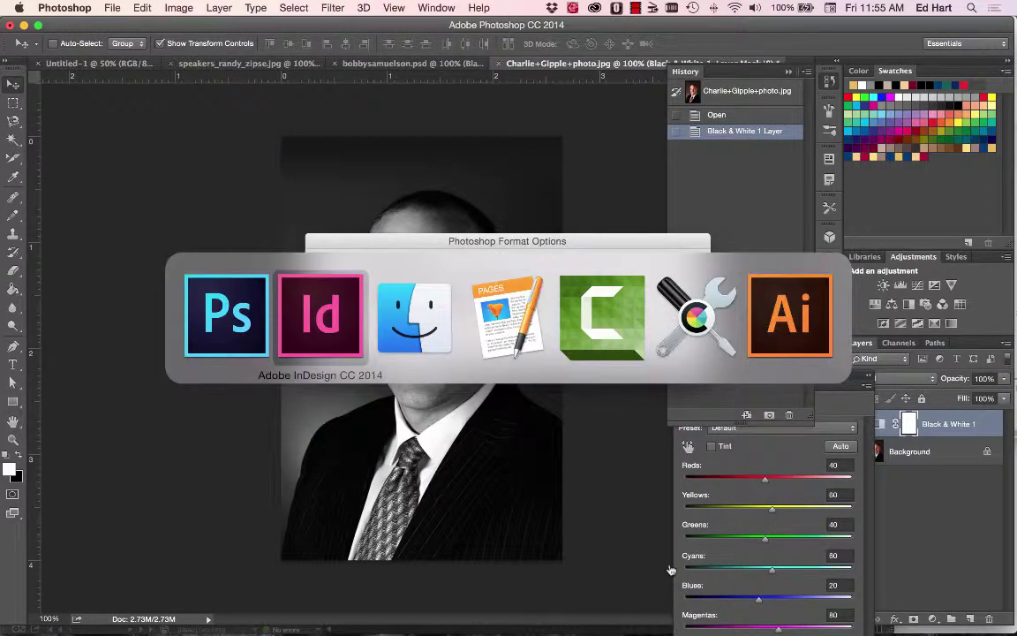
key(super+Tab)
click(677, 265)
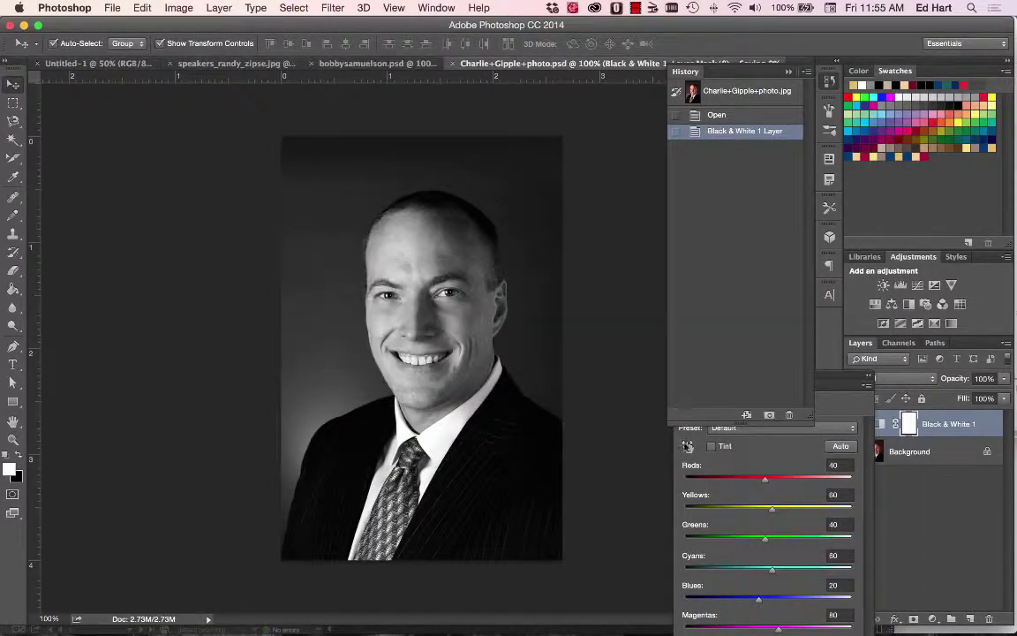
key(super+Tab)
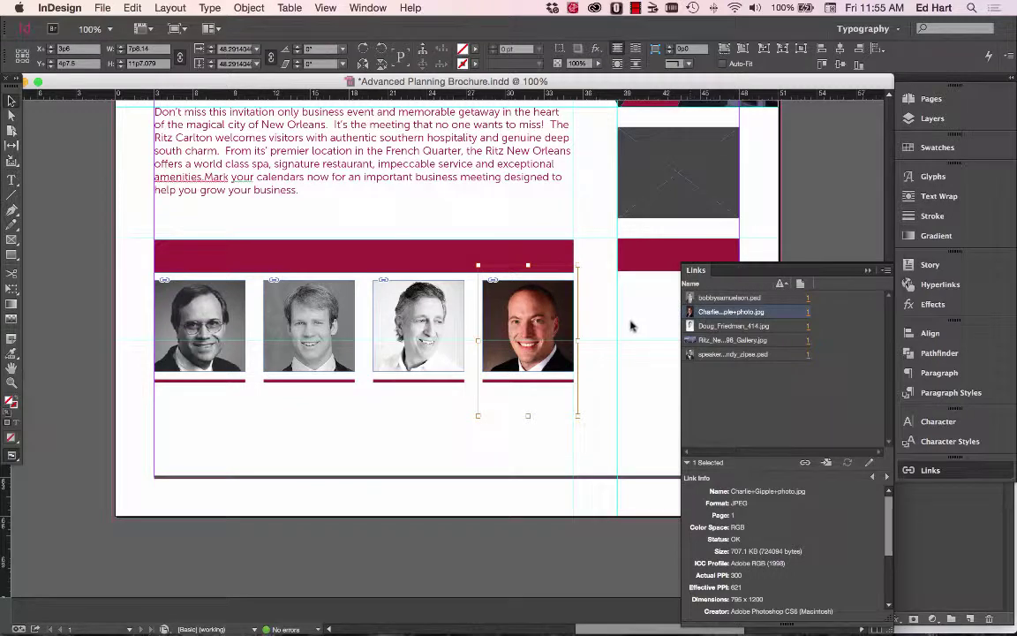
key(super+Tab)
key(super+Tab)
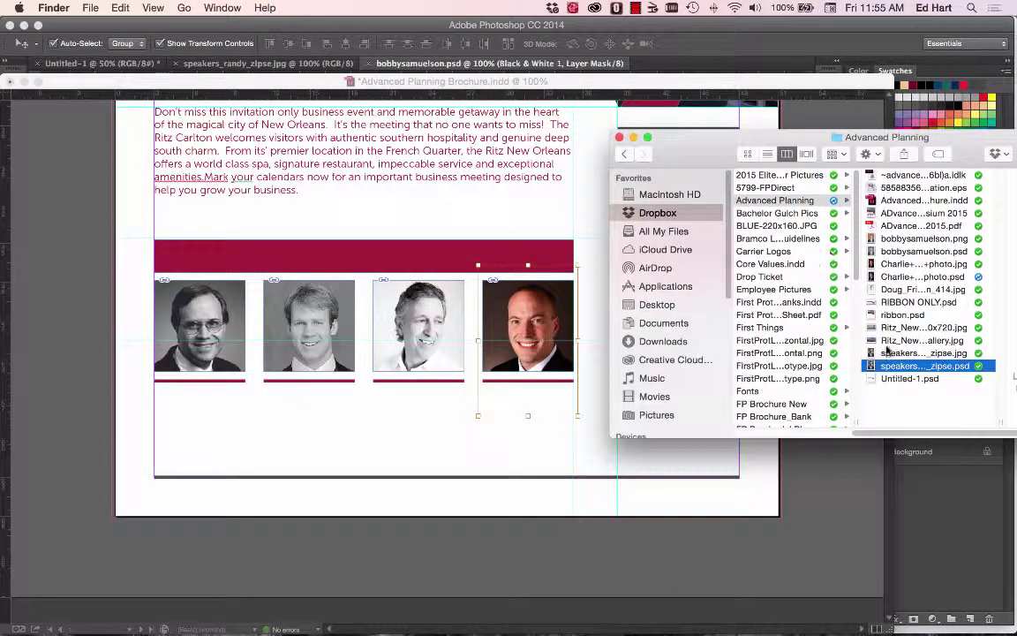
drag(894, 268, 550, 329)
click(387, 444)
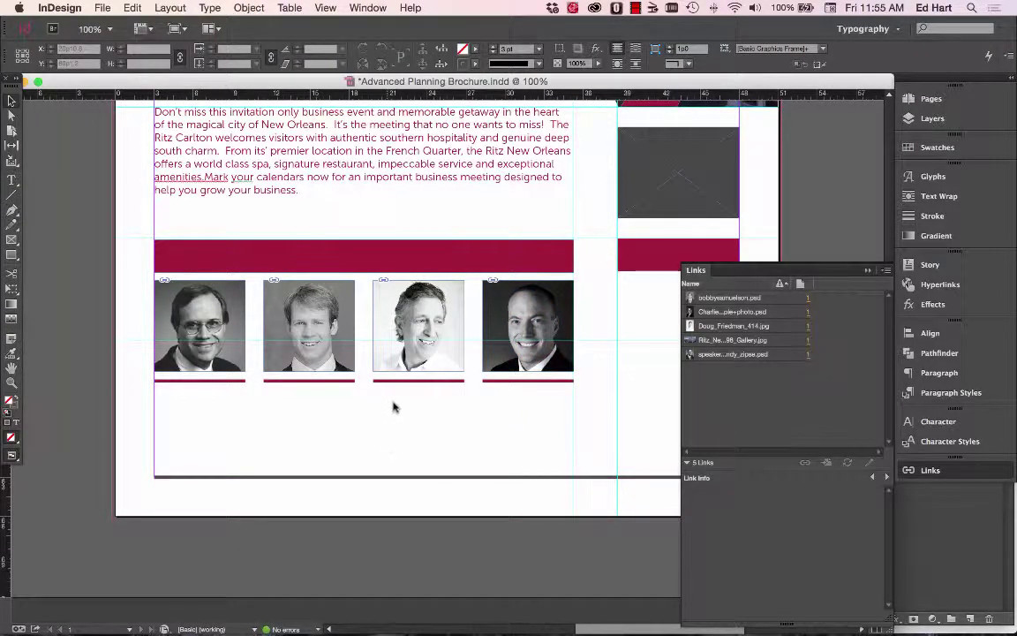
scroll(359, 404, up, 5)
Zoom out from 100% to 50% to show the entire flyer page.
scroll(359, 408, down, 5)
scroll(359, 406, right, 3)
key(super+minus)
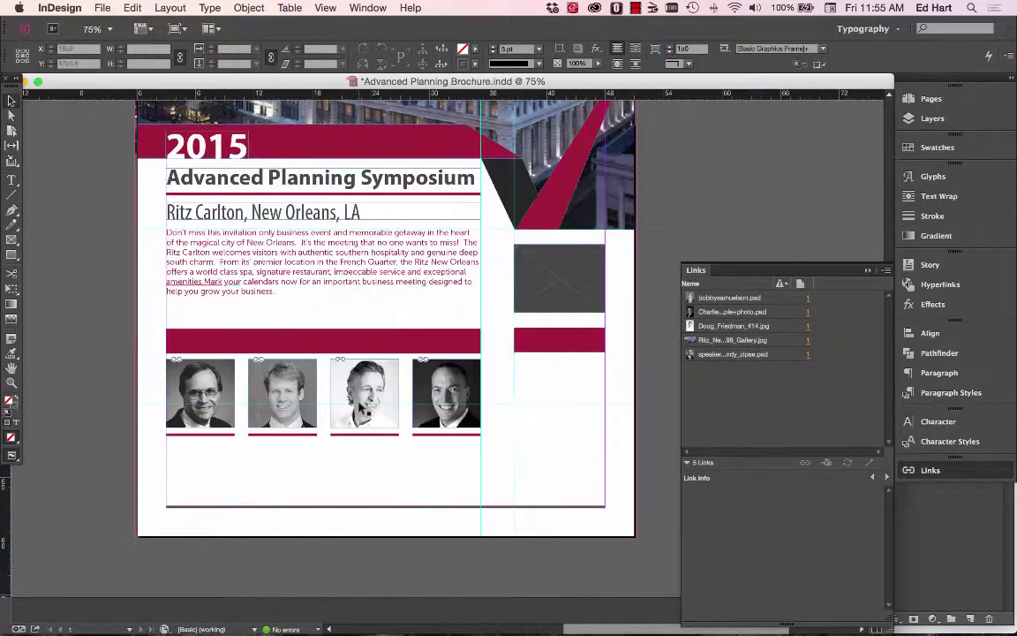
key(super+minus)
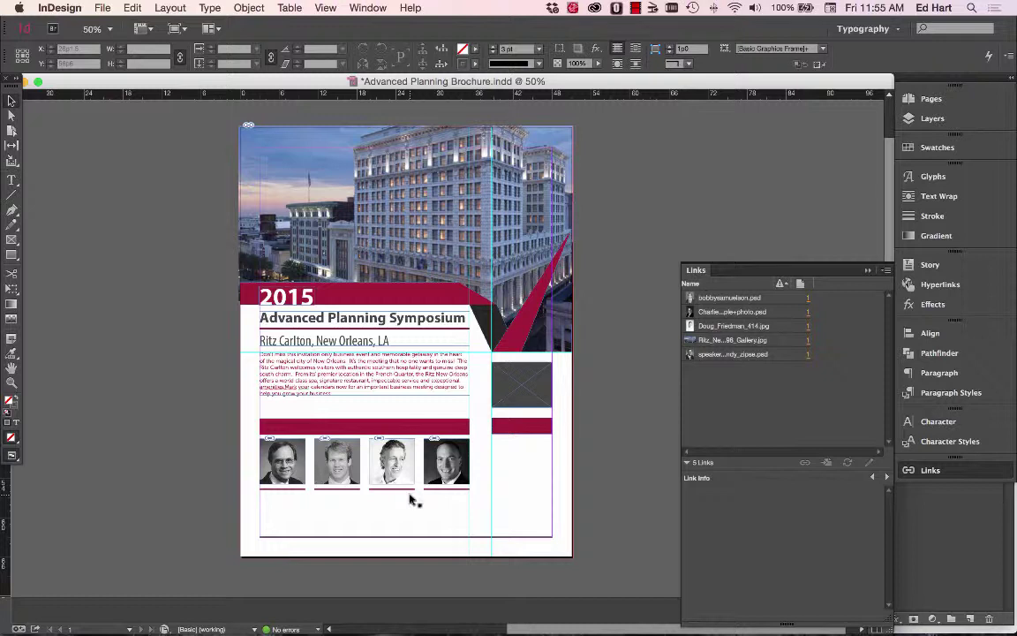
scroll(391, 390, up, 2)
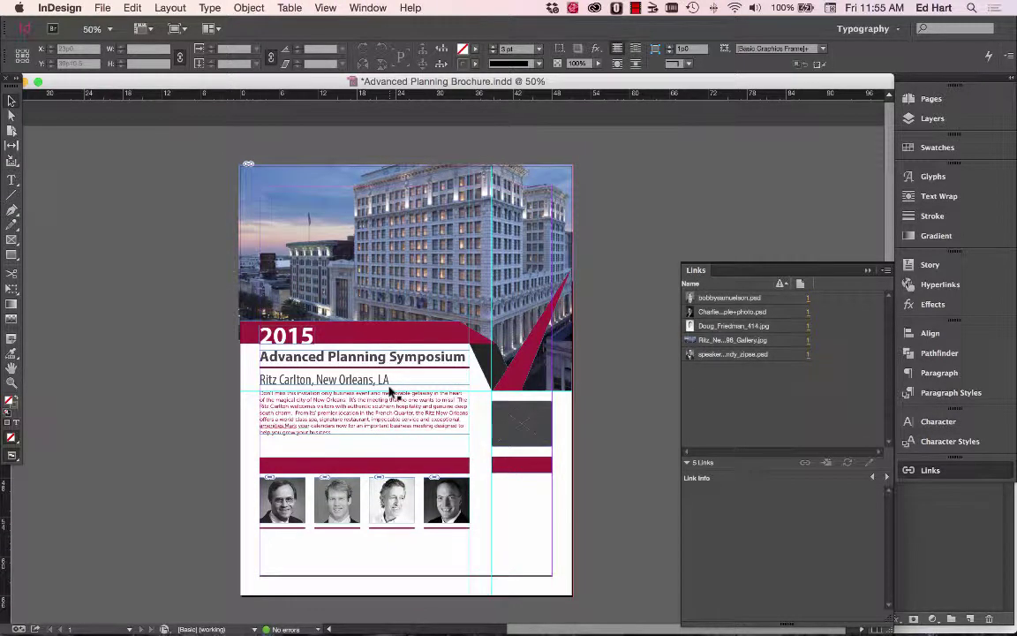